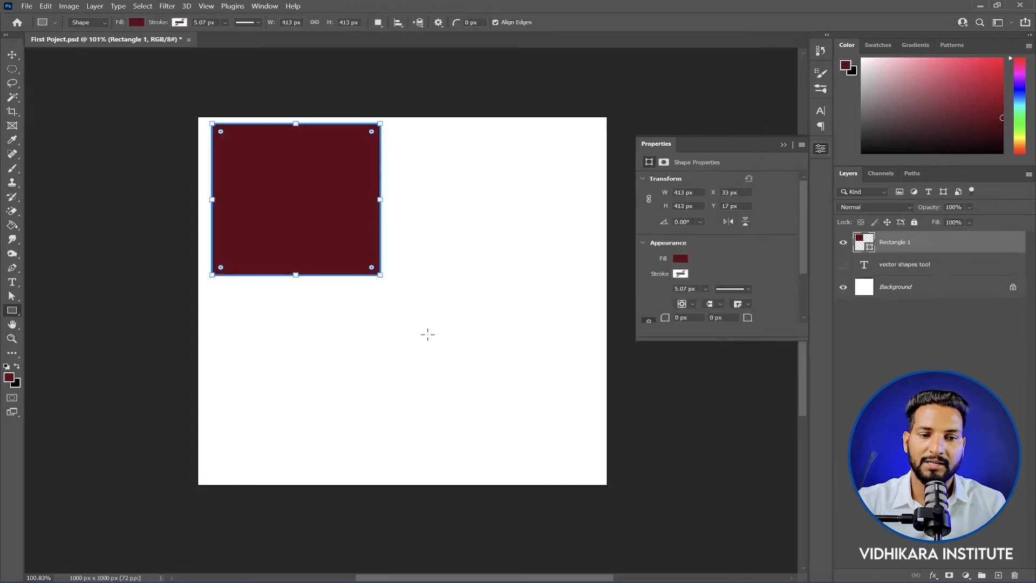
Step: Draw a circle of about 426 px with the Ellipse Tool beside the dark red square
{"action": "right_click", "coordinate": [12, 310]}
{"action": "left_click", "coordinate": [53, 319]}
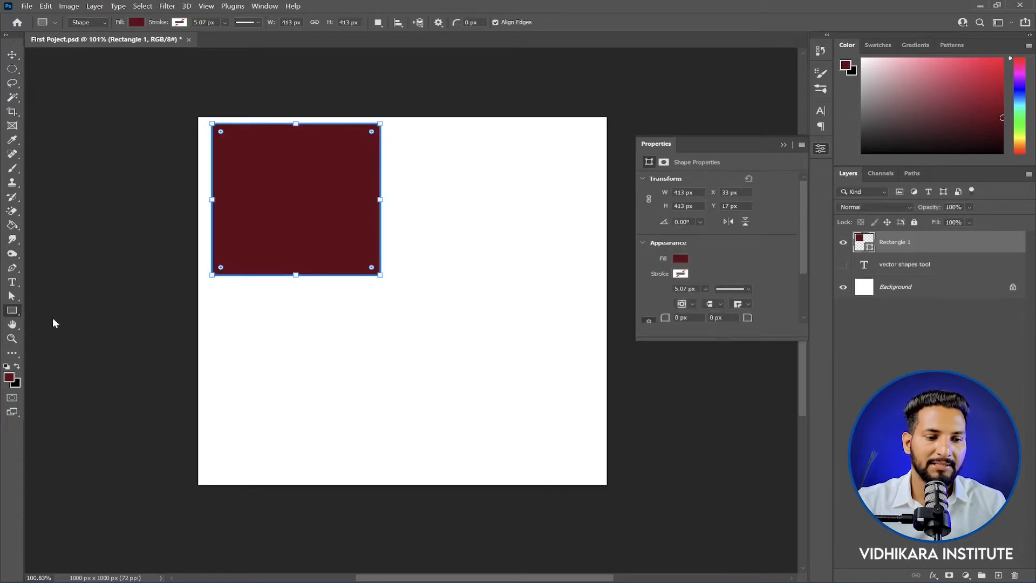
{"action": "left_click_drag", "start_coordinate": [400, 128], "coordinate": [574, 335]}
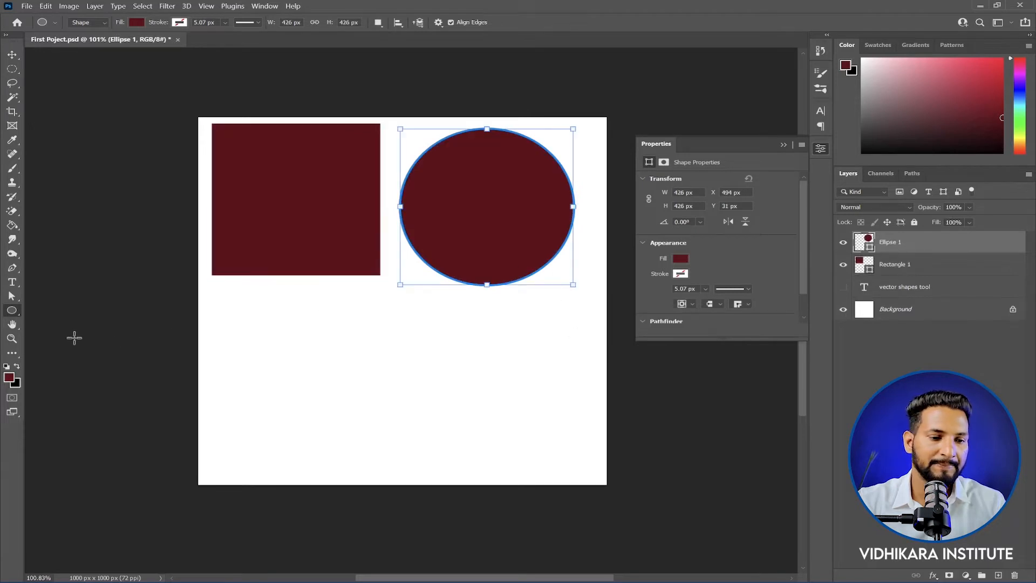
Step: Draw a triangle about 373 by 371 px below the square with the Triangle Tool
{"action": "right_click", "coordinate": [12, 311]}
{"action": "left_click", "coordinate": [66, 333]}
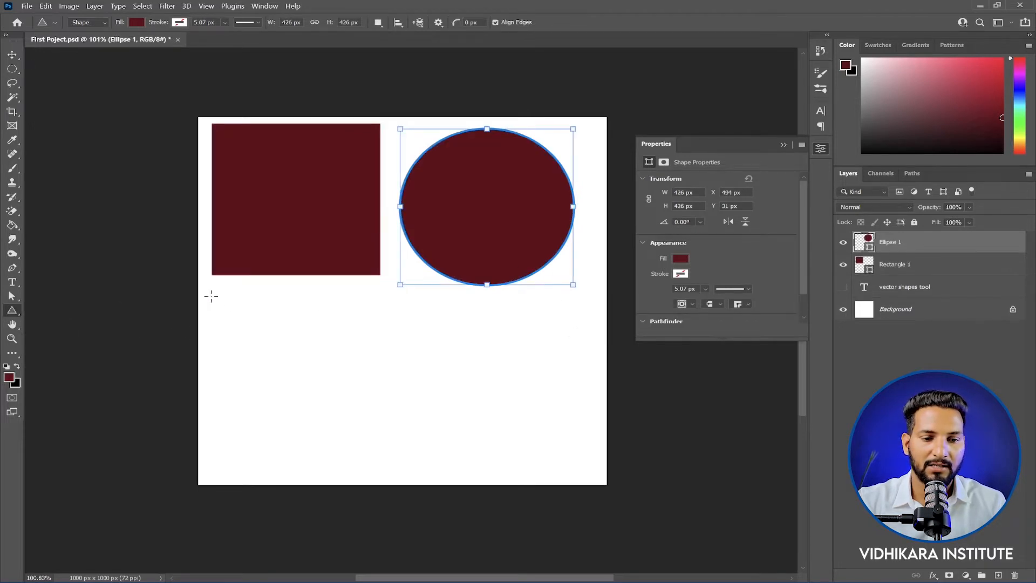
{"action": "left_click_drag", "start_coordinate": [211, 296], "coordinate": [363, 432]}
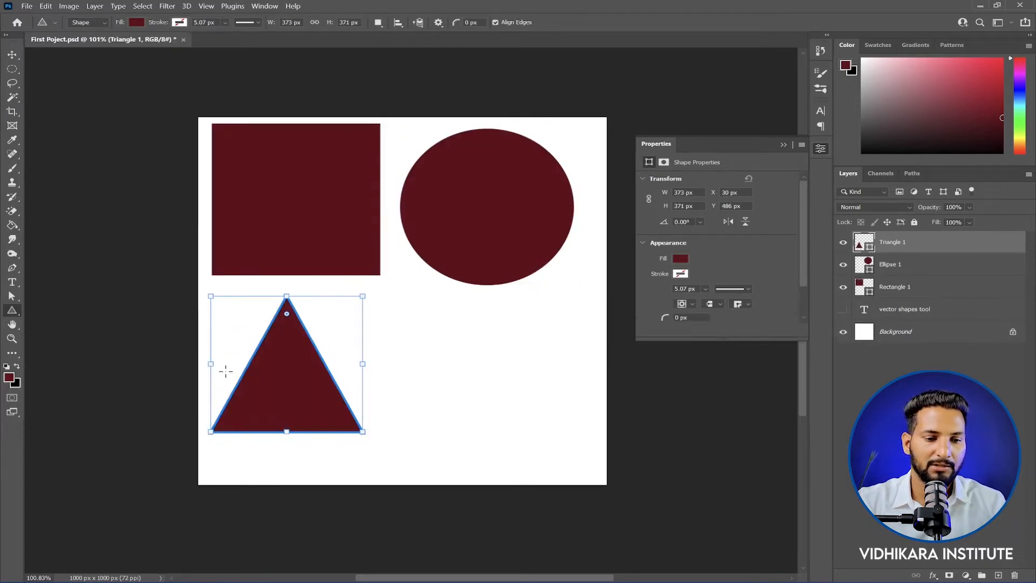
Step: Draw a 10-sided polygon about 395 by 376 px below the circle with the Polygon Tool
{"action": "right_click", "coordinate": [12, 311]}
{"action": "left_click", "coordinate": [59, 344]}
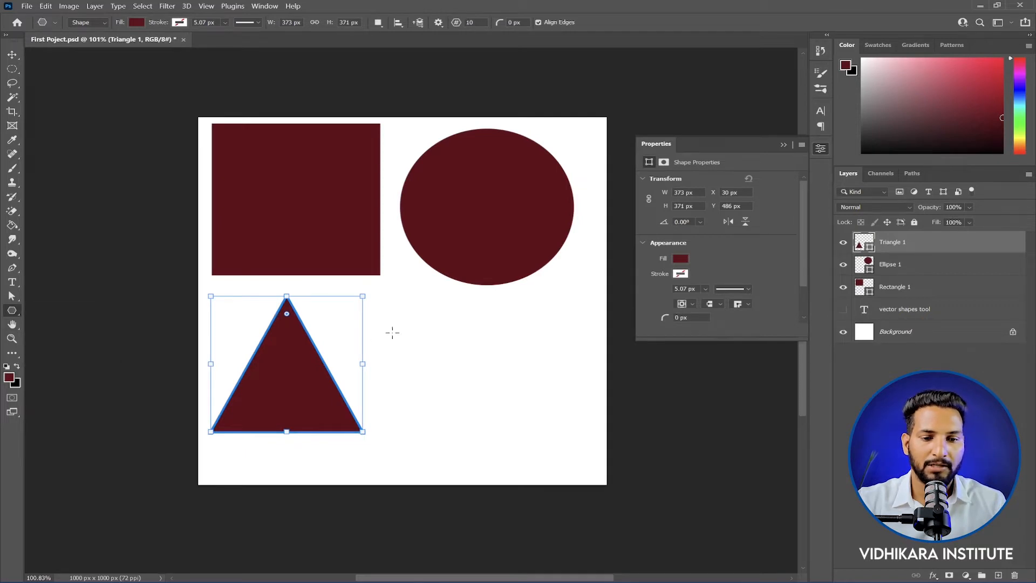
{"action": "left_click_drag", "start_coordinate": [399, 295], "coordinate": [561, 436]}
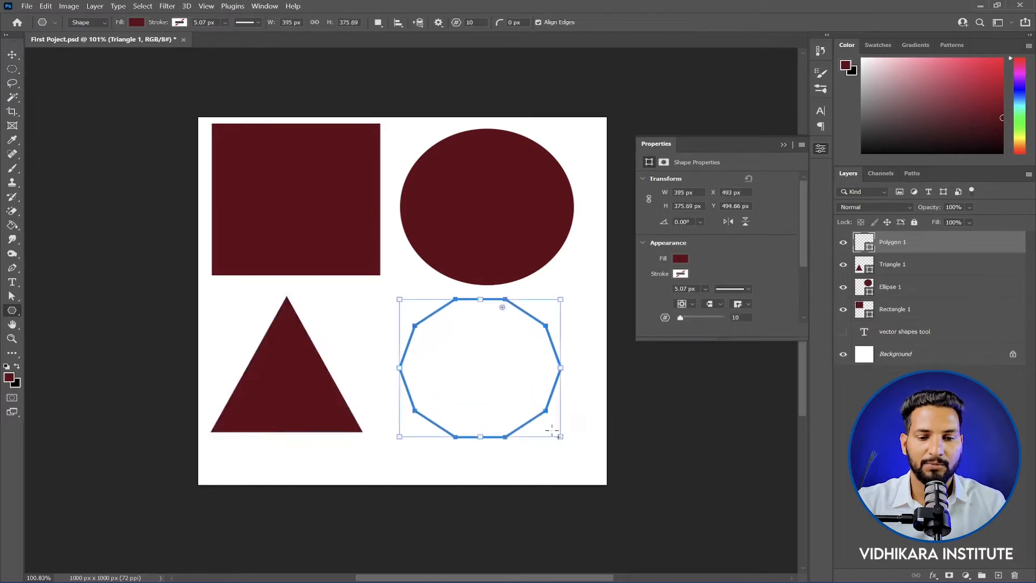
{"action": "key", "text": "Return"}
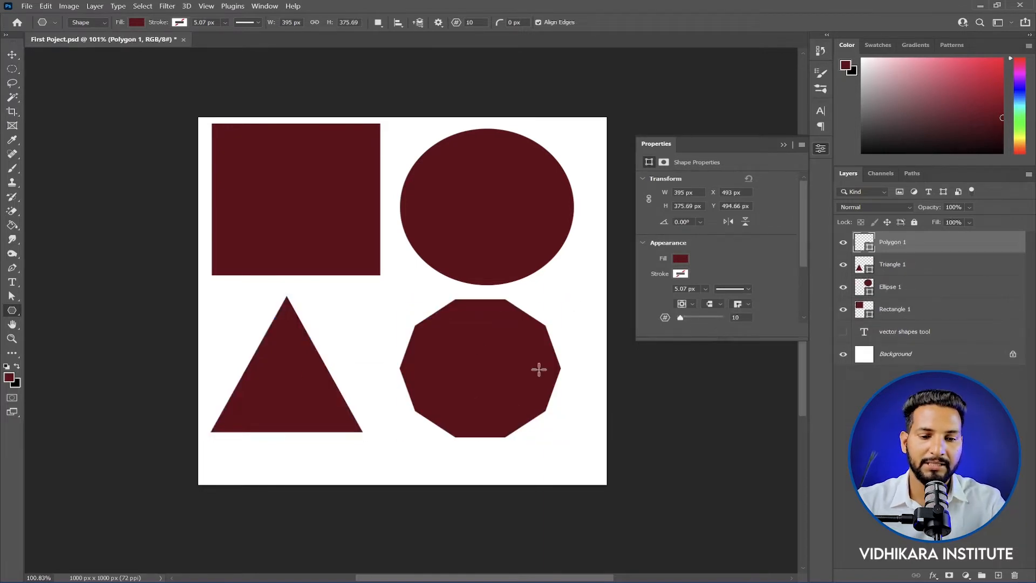
Step: Draw a horizontal line about 784 px long across the canvas beneath the triangle and polygon
{"action": "right_click", "coordinate": [12, 310]}
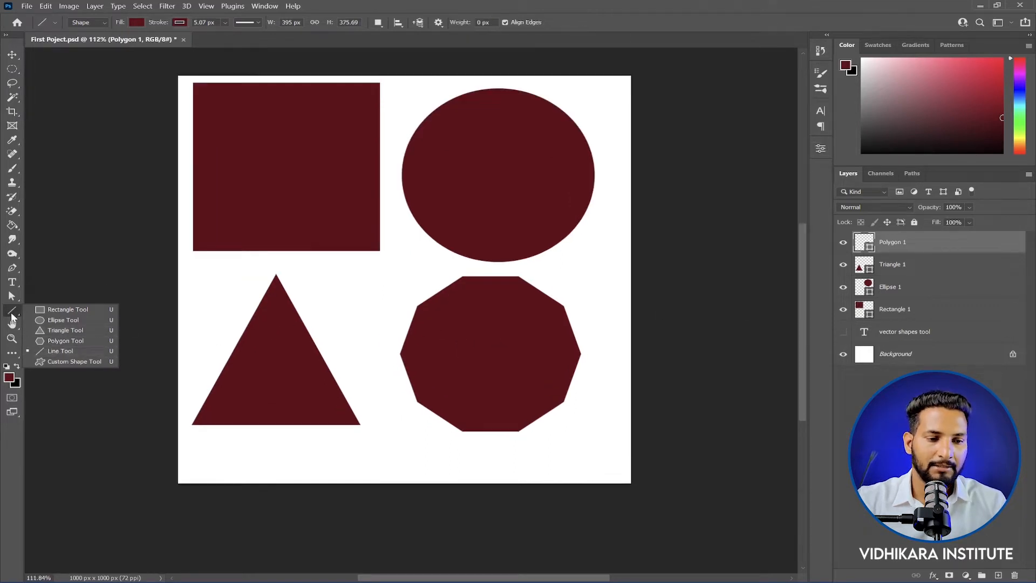
{"action": "left_click", "coordinate": [56, 351]}
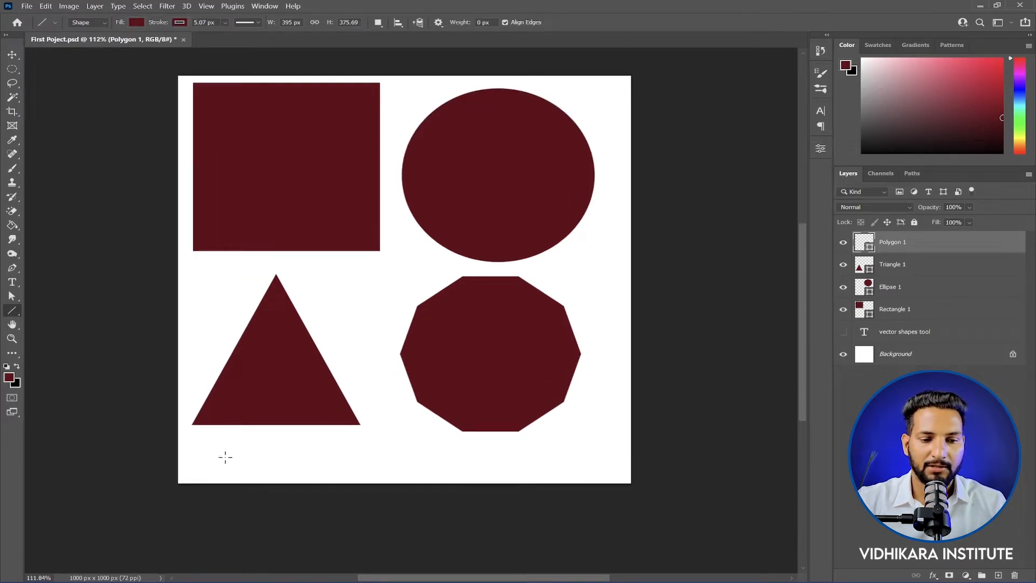
{"action": "left_click_drag", "start_coordinate": [208, 455], "coordinate": [563, 455]}
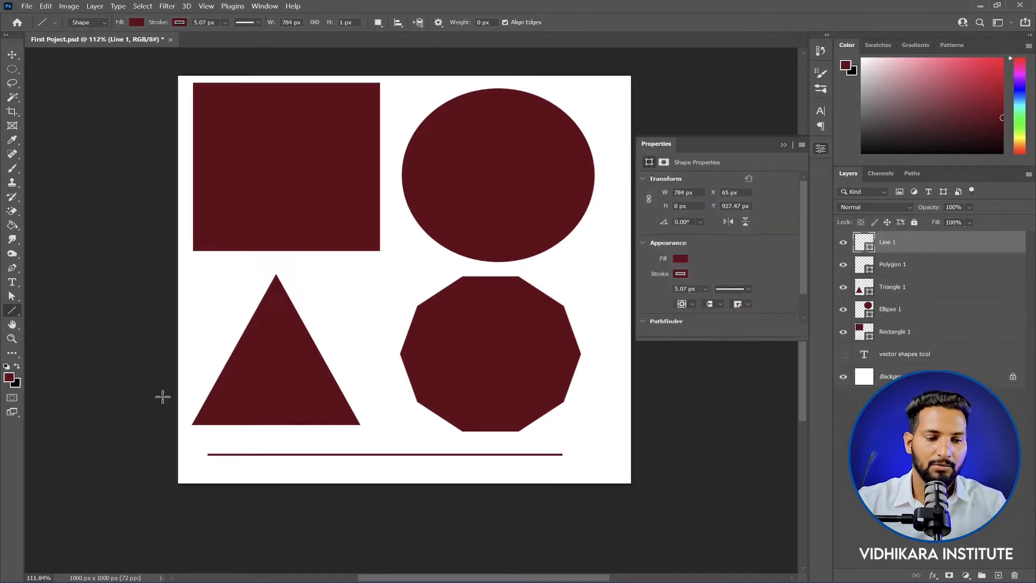
Step: Activate the Custom Shape Tool and choose the Flower 7 shape with narrow radiating petals from the custom shapes
{"action": "right_click", "coordinate": [17, 310]}
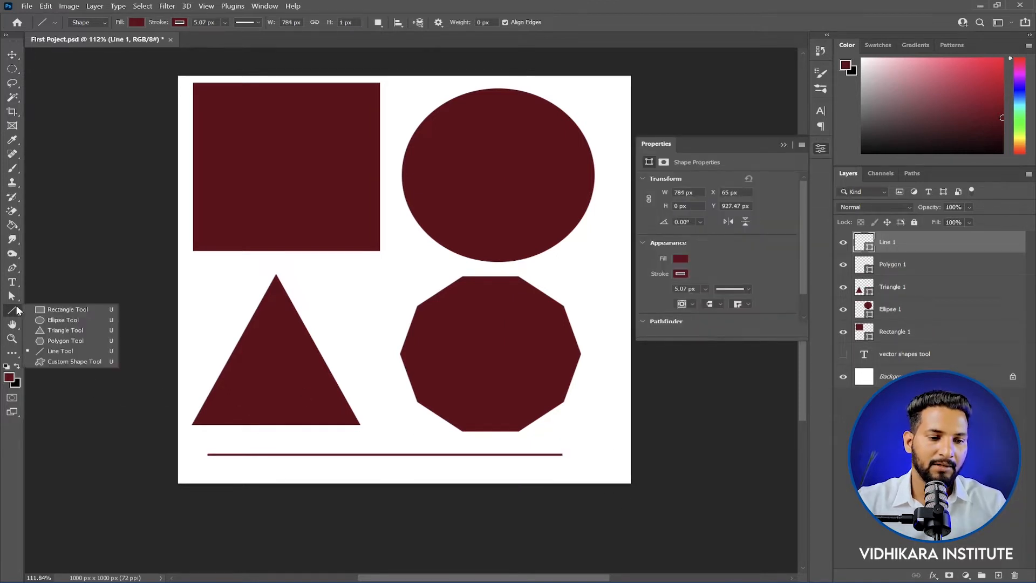
{"action": "left_click", "coordinate": [73, 362]}
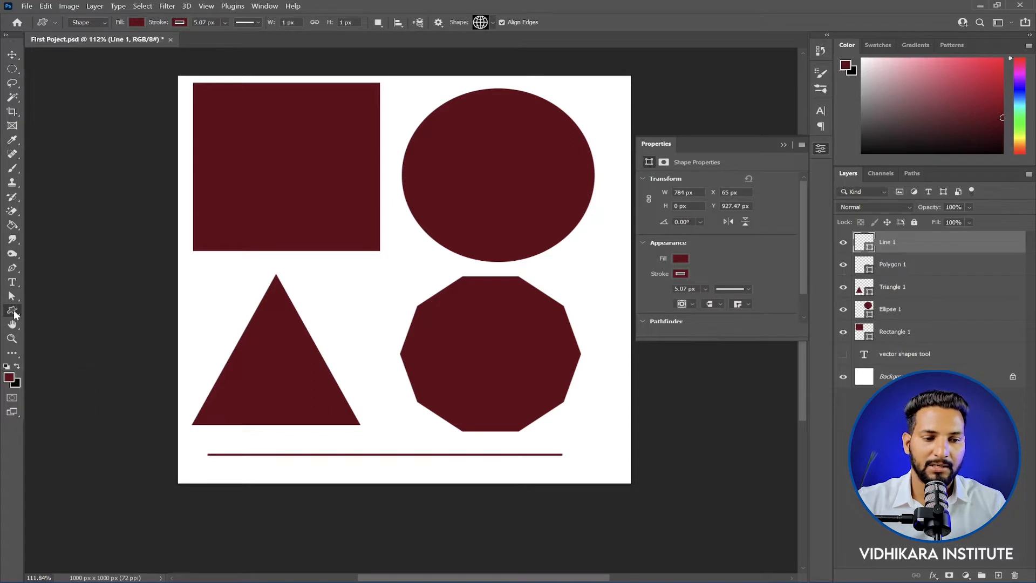
{"action": "left_click", "coordinate": [479, 23]}
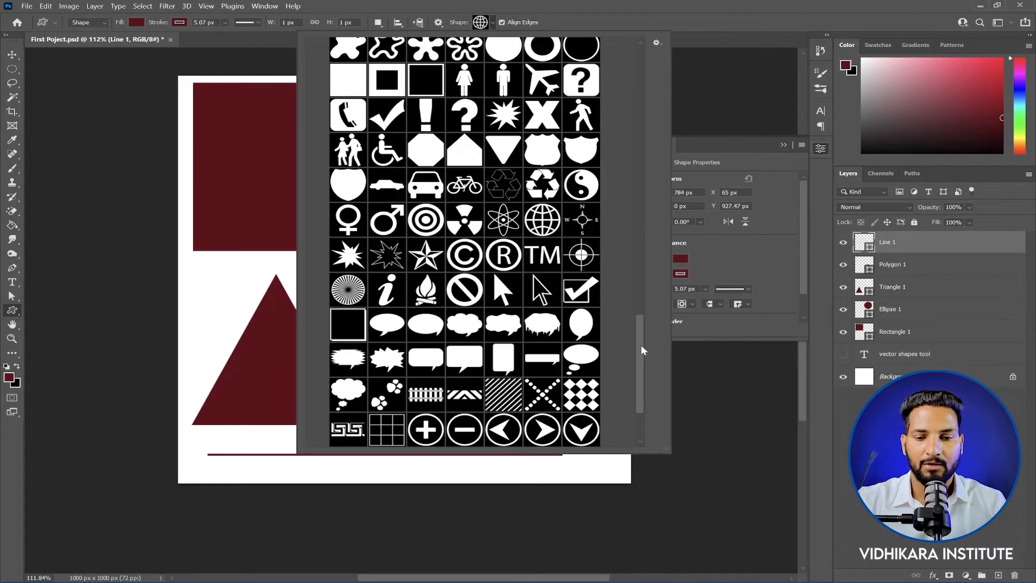
{"action": "left_click_drag", "start_coordinate": [642, 351], "coordinate": [649, 63]}
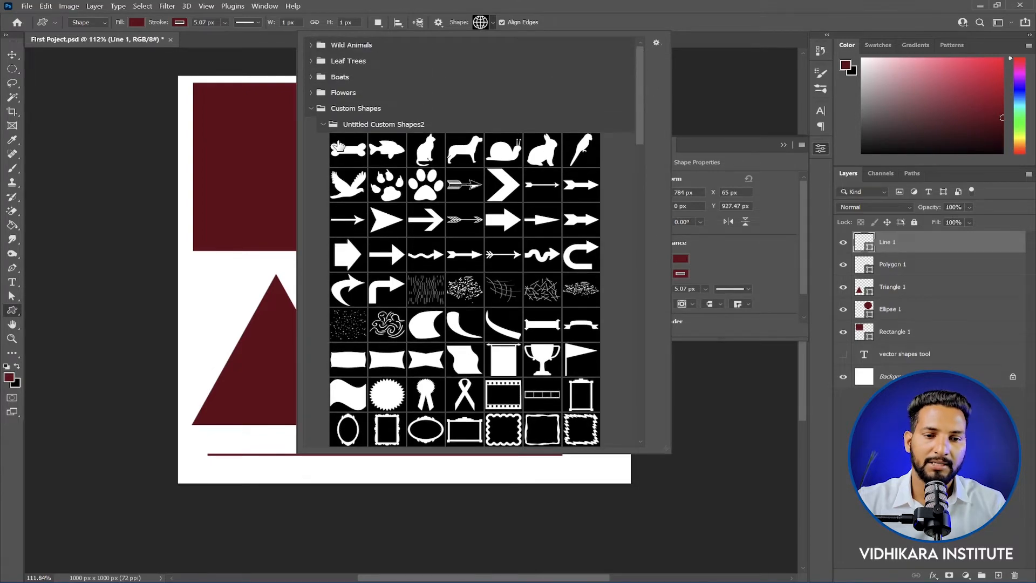
{"action": "left_click", "coordinate": [322, 126]}
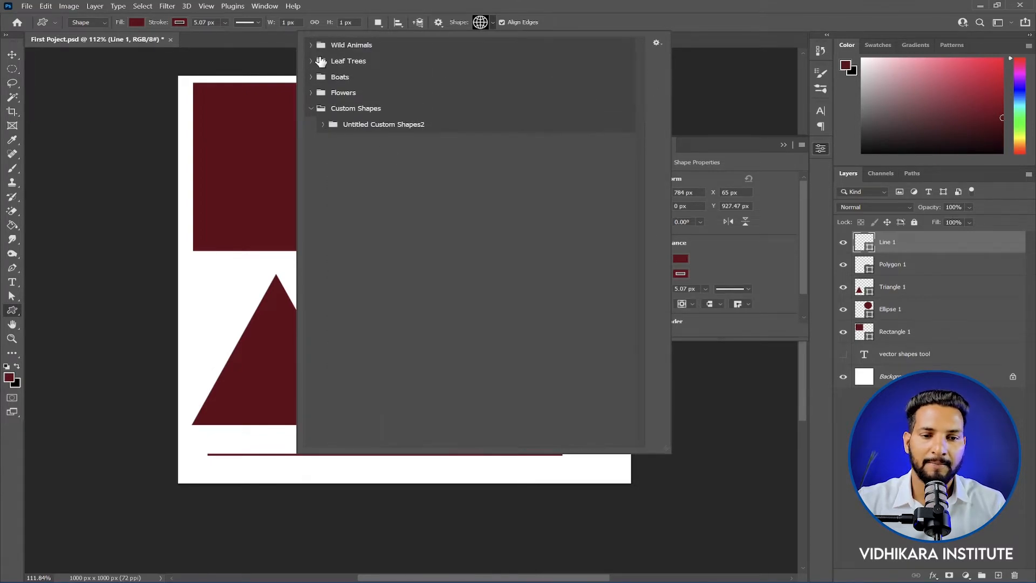
{"action": "left_click", "coordinate": [311, 77]}
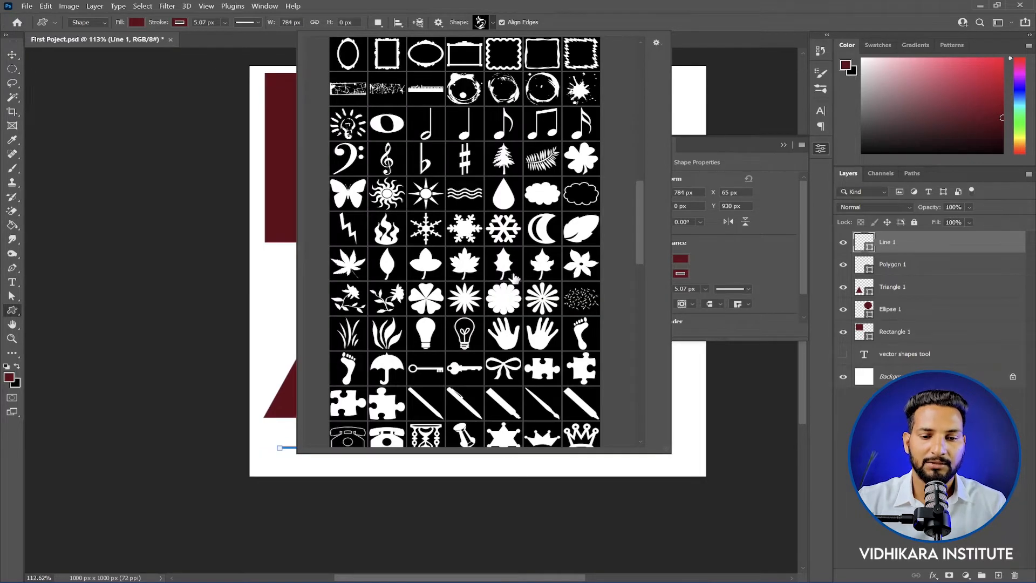
{"action": "scroll", "coordinate": [514, 277], "scroll_direction": "down", "scroll_amount": 3}
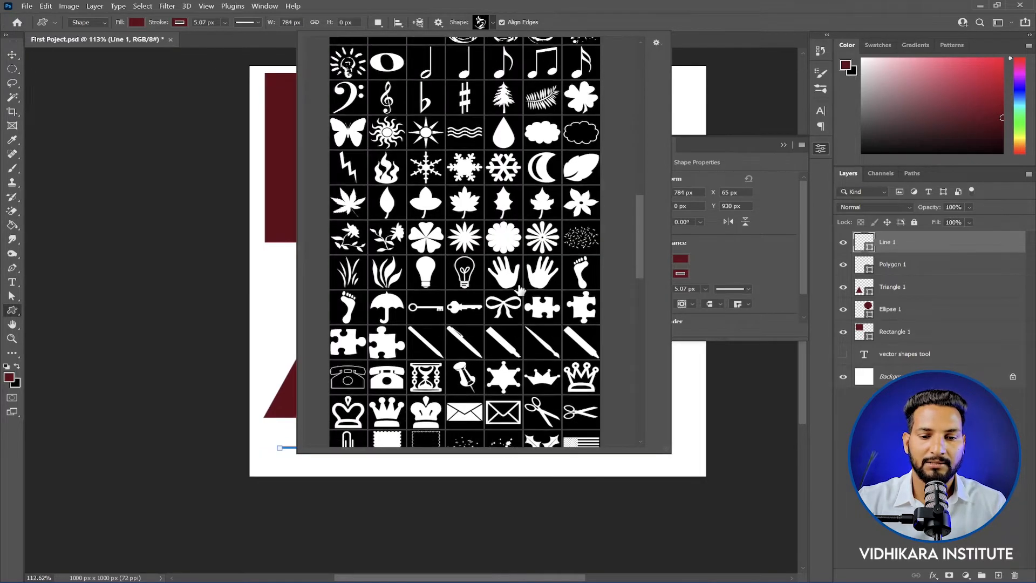
{"action": "left_click", "coordinate": [548, 204]}
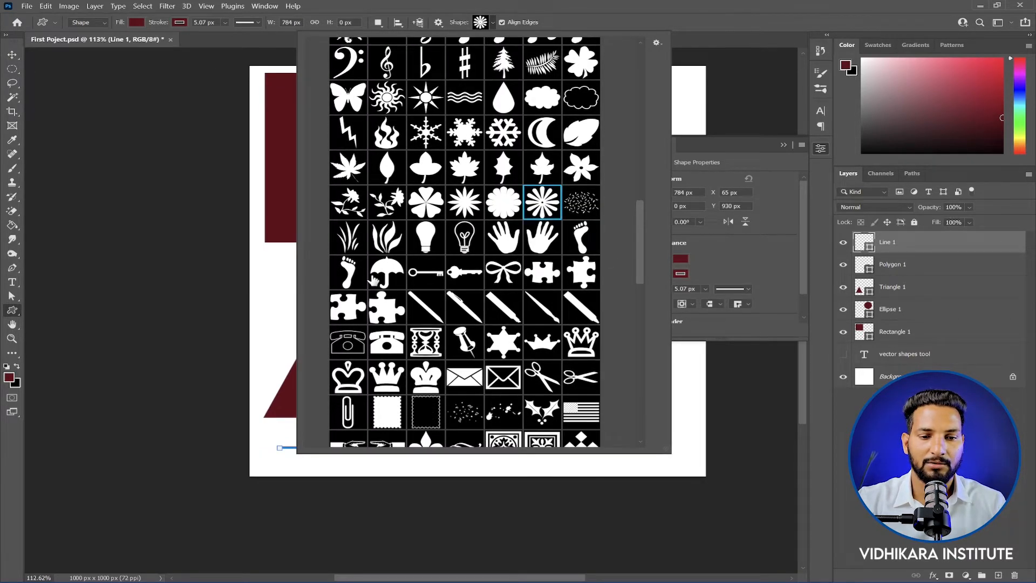
{"action": "left_click", "coordinate": [480, 23]}
Step: Draw the flower shape about 176 by 187 px in the gap between the triangle and the polygon
{"action": "scroll", "coordinate": [426, 303], "scroll_direction": "up", "scroll_amount": 5}
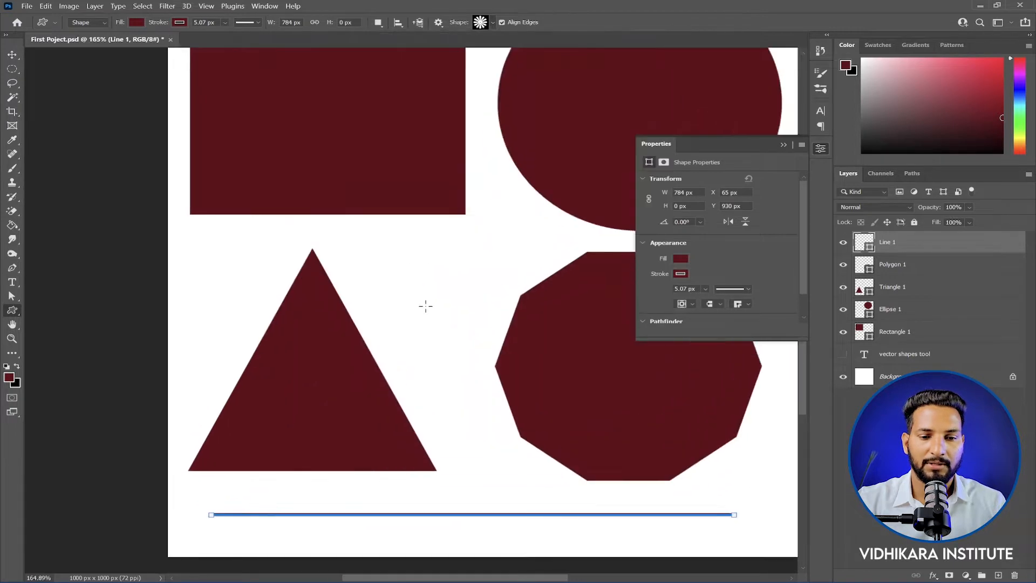
{"action": "left_click_drag", "start_coordinate": [355, 204], "coordinate": [528, 367]}
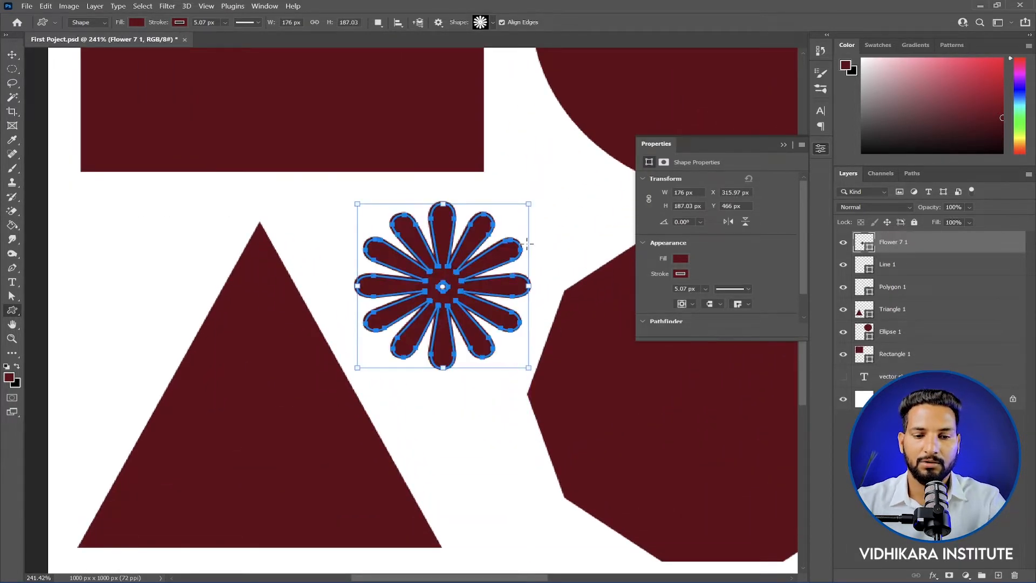
{"action": "key", "text": "Return"}
{"action": "key", "text": "ctrl+0"}
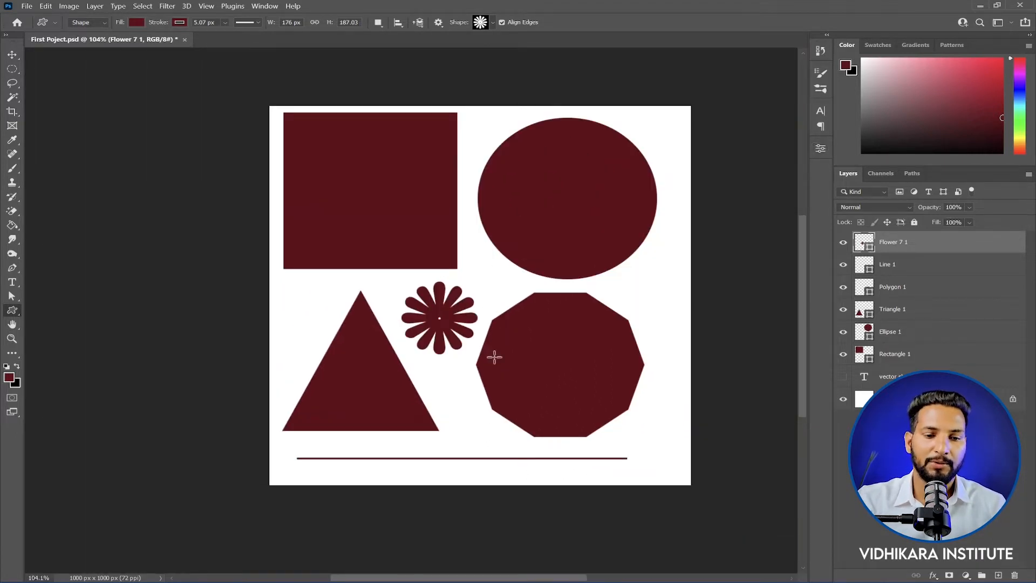
Step: Browse the available custom shape collections for the Custom Shape Tool
{"action": "right_click", "coordinate": [12, 310]}
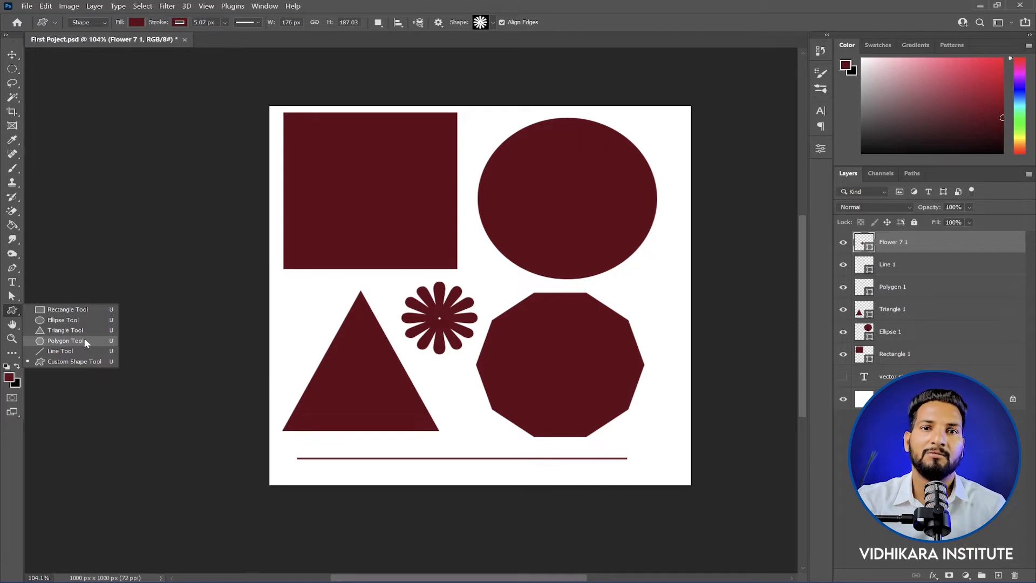
{"action": "left_click", "coordinate": [85, 367]}
{"action": "left_click", "coordinate": [490, 23]}
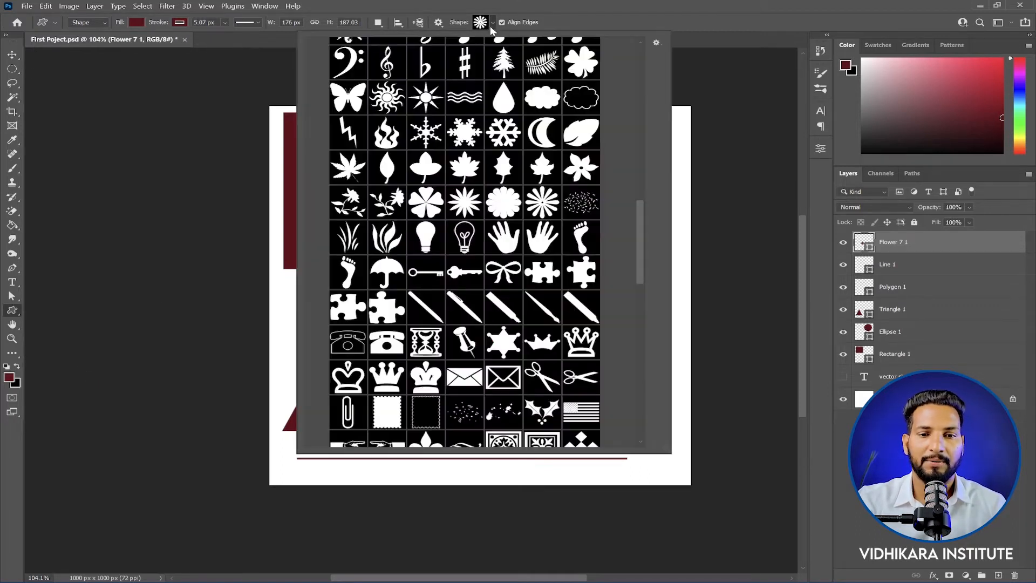
{"action": "left_click_drag", "start_coordinate": [640, 220], "coordinate": [636, 53]}
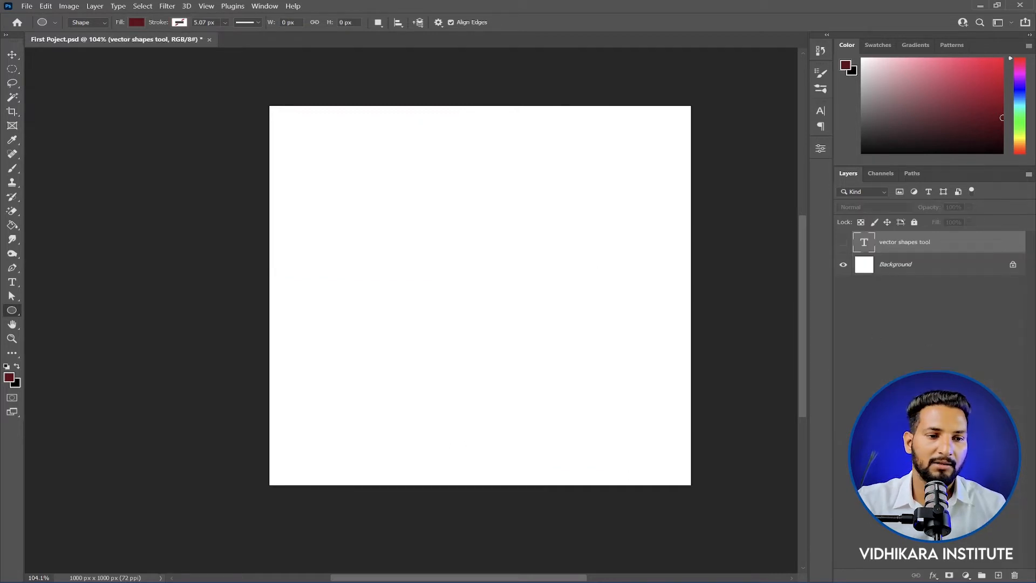
Step: Delete the selected shape layers and make a large circular selection on the canvas with the Elliptical Marquee Tool
{"action": "right_click", "coordinate": [11, 311]}
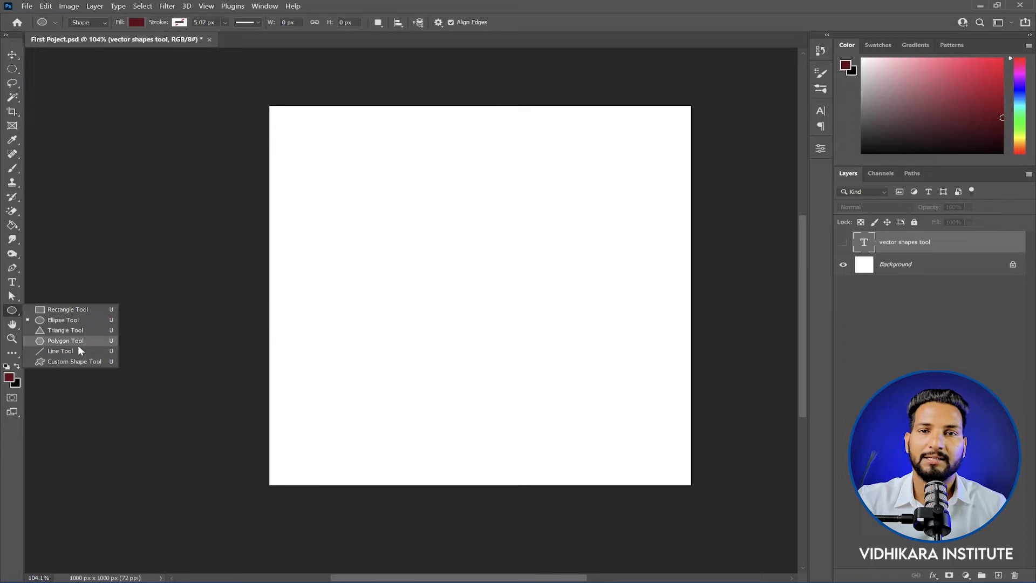
{"action": "right_click", "coordinate": [13, 70]}
{"action": "left_click", "coordinate": [64, 77]}
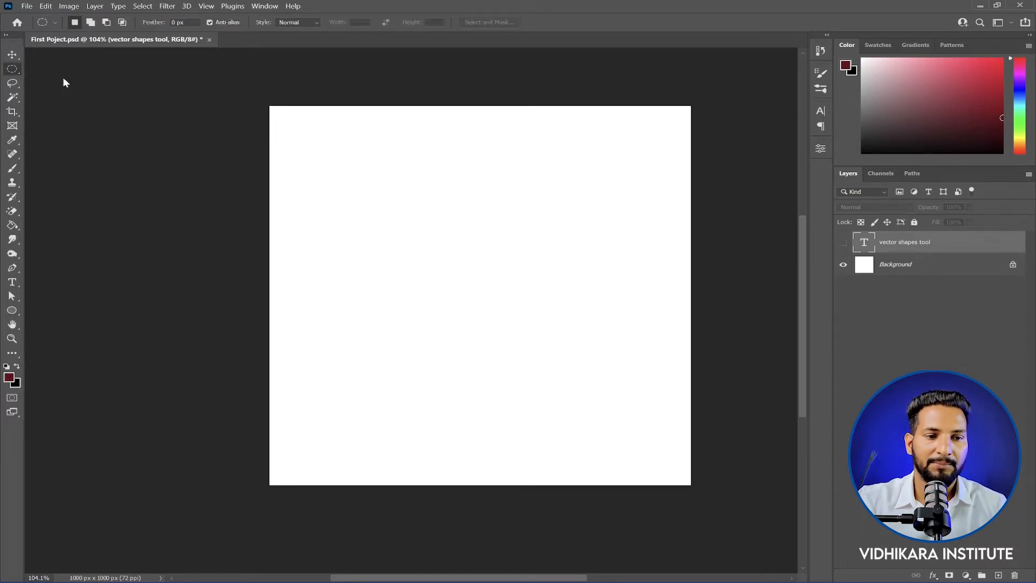
{"action": "left_click_drag", "start_coordinate": [336, 148], "coordinate": [663, 443]}
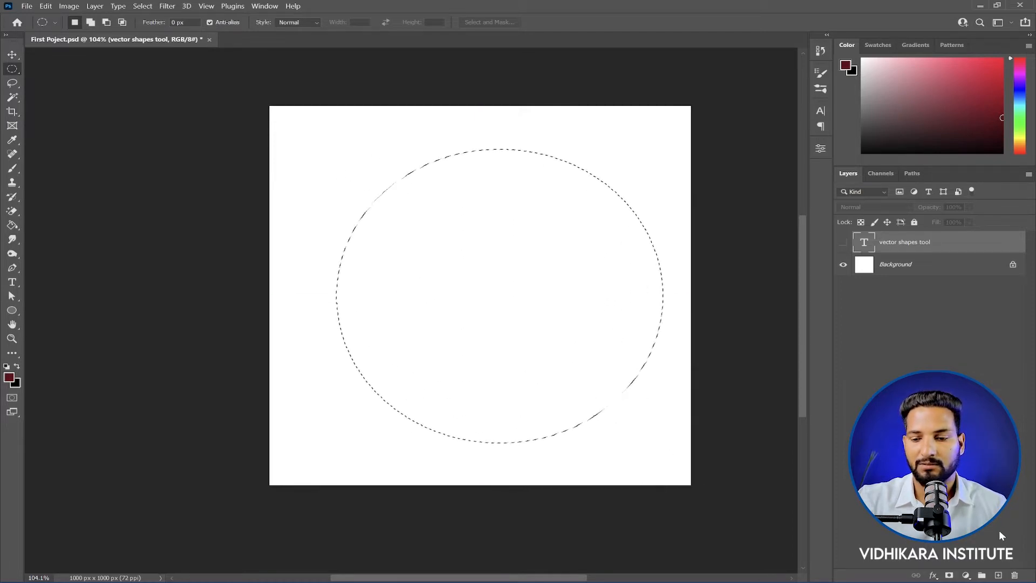
Step: Fill the circular selection with the dark red foreground color on a new layer and deselect
{"action": "left_click", "coordinate": [999, 575]}
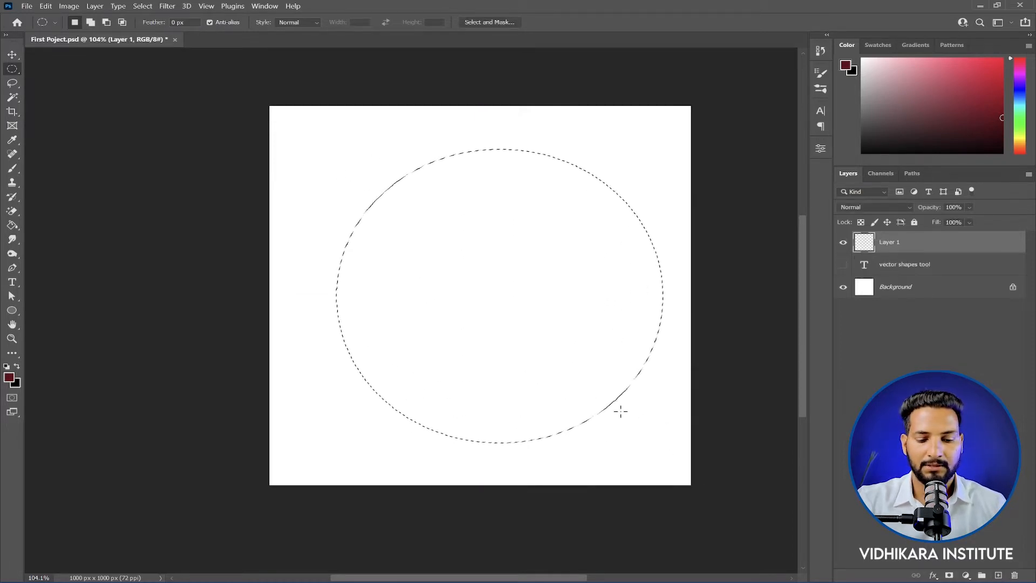
{"action": "key", "text": "alt+BackSpace"}
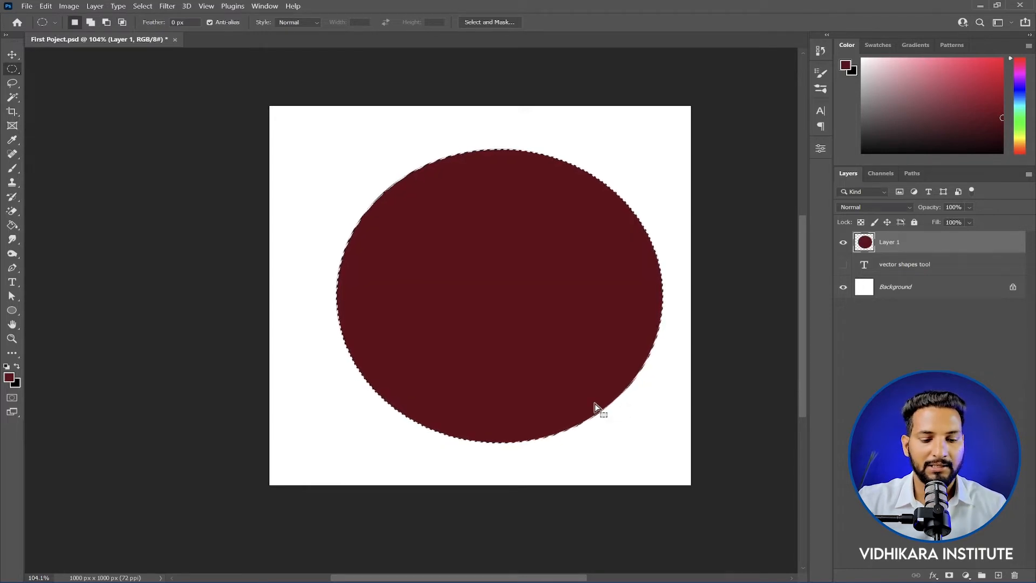
{"action": "key", "text": "ctrl+d"}
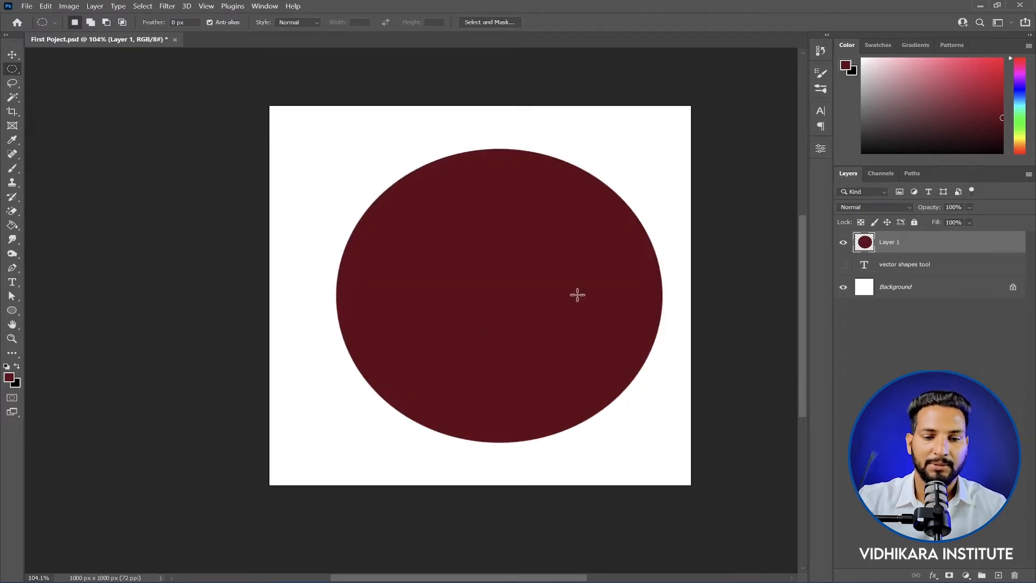
Step: Switch from the Elliptical Marquee Tool to the Ellipse Tool
{"action": "right_click", "coordinate": [18, 68]}
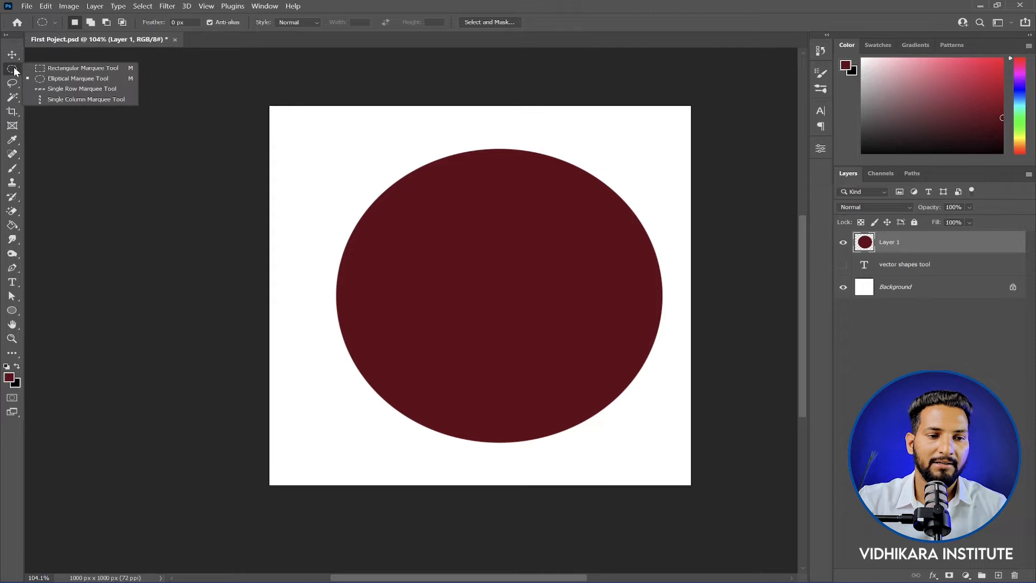
{"action": "left_click", "coordinate": [61, 80]}
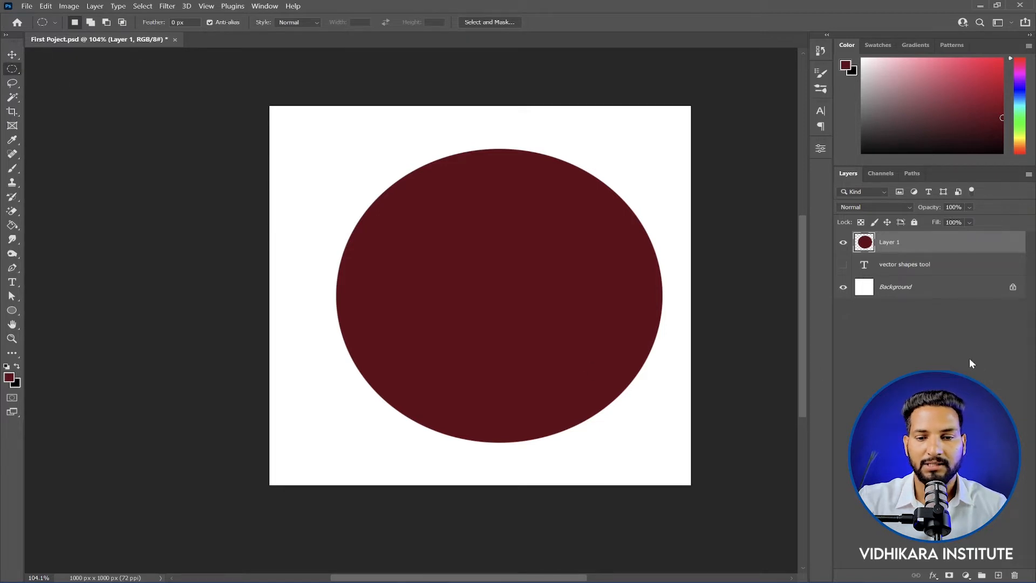
{"action": "right_click", "coordinate": [12, 315]}
{"action": "left_click", "coordinate": [61, 320]}
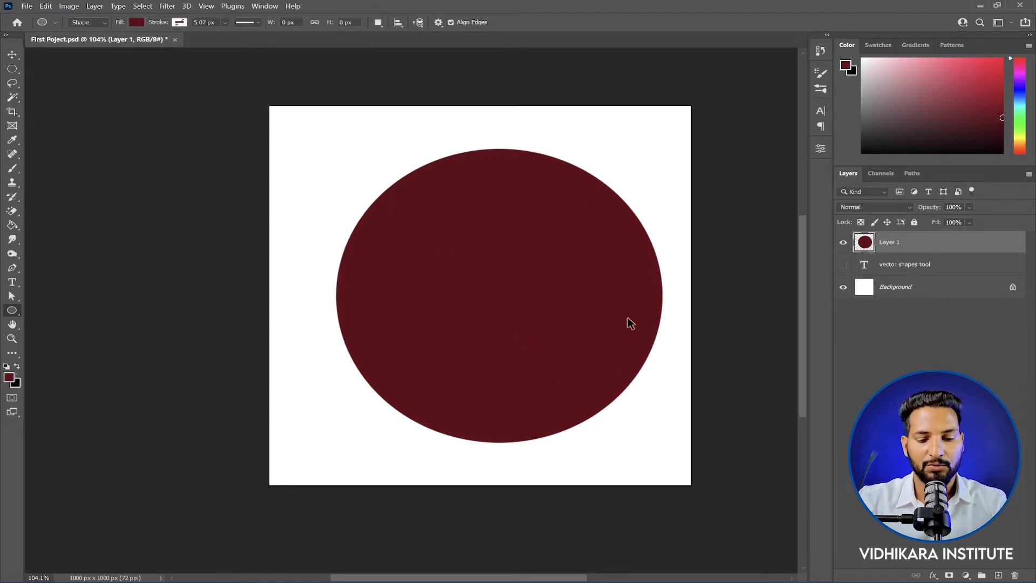
Step: Shrink the filled circle about its center to a small dot with Free Transform and return to the Ellipse Tool
{"action": "key", "text": "ctrl+t"}
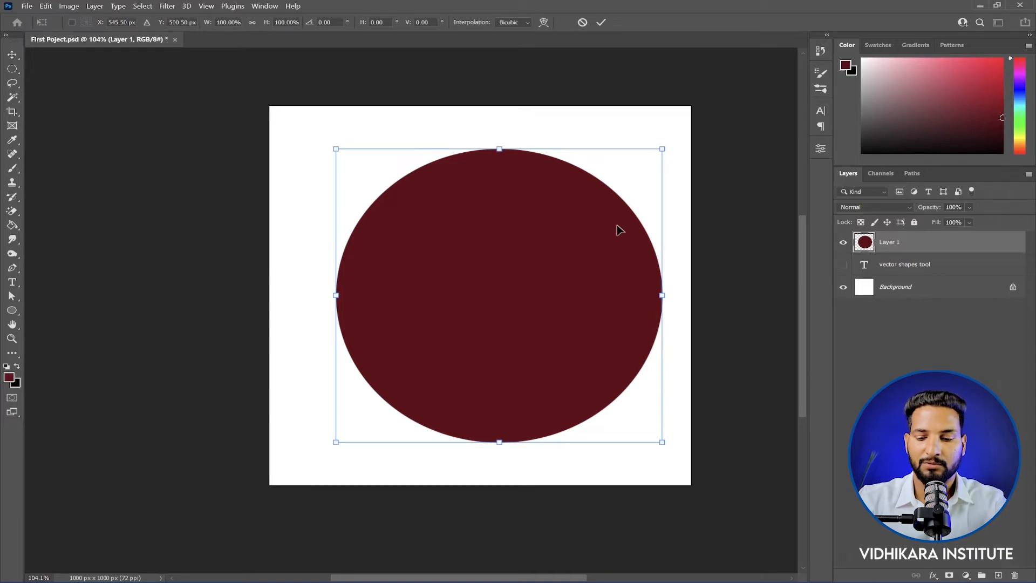
{"action": "left_click_drag", "start_coordinate": [662, 148], "coordinate": [517, 279]}
{"action": "key", "text": "Return"}
{"action": "key", "text": "u"}
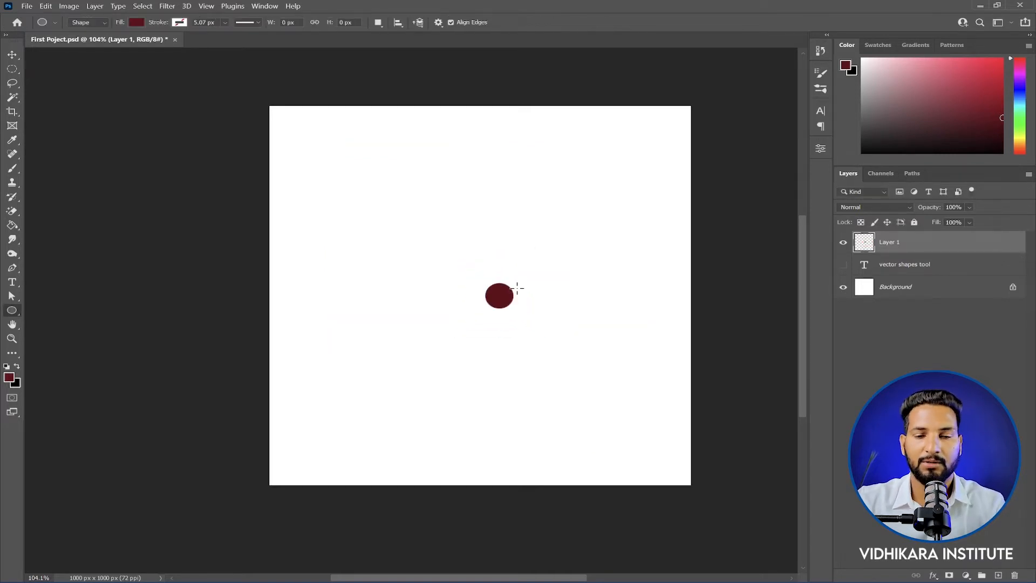
Step: Enlarge the small dot about its center to about 1337% with Free Transform so it nearly fills the canvas
{"action": "key", "text": "ctrl+t"}
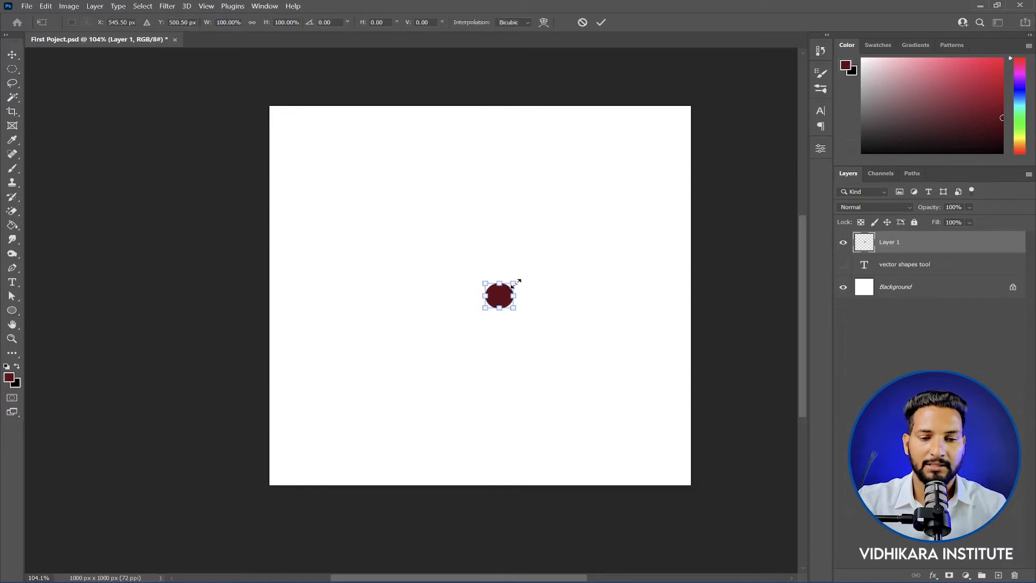
{"action": "left_click_drag", "start_coordinate": [517, 281], "coordinate": [691, 146]}
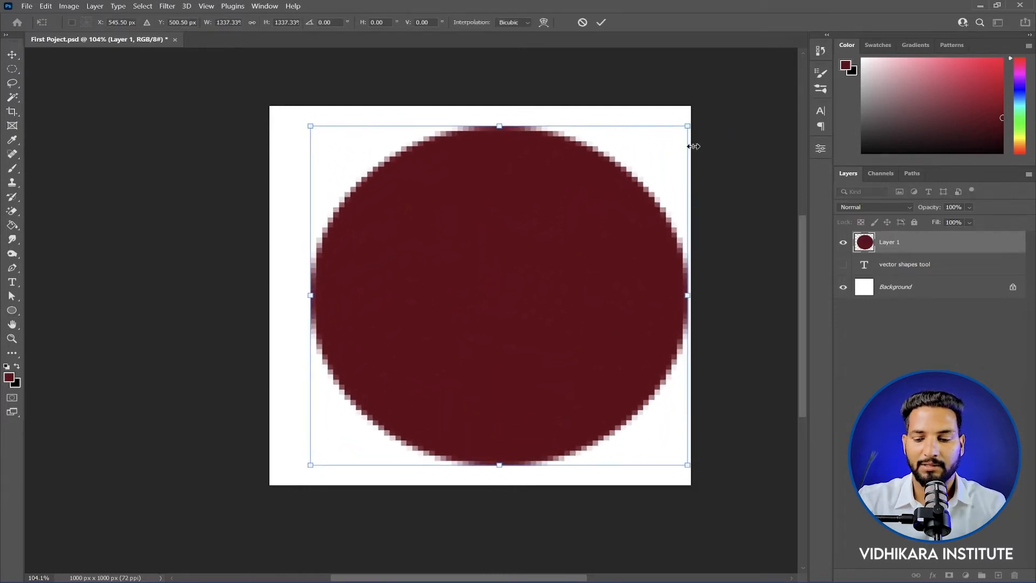
{"action": "key", "text": "Return"}
Step: Examine the edge quality of the pixel circle at several zoom levels
{"action": "scroll", "coordinate": [387, 178], "scroll_direction": "up", "scroll_amount": 1}
{"action": "scroll", "coordinate": [380, 183], "scroll_direction": "up", "scroll_amount": 2}
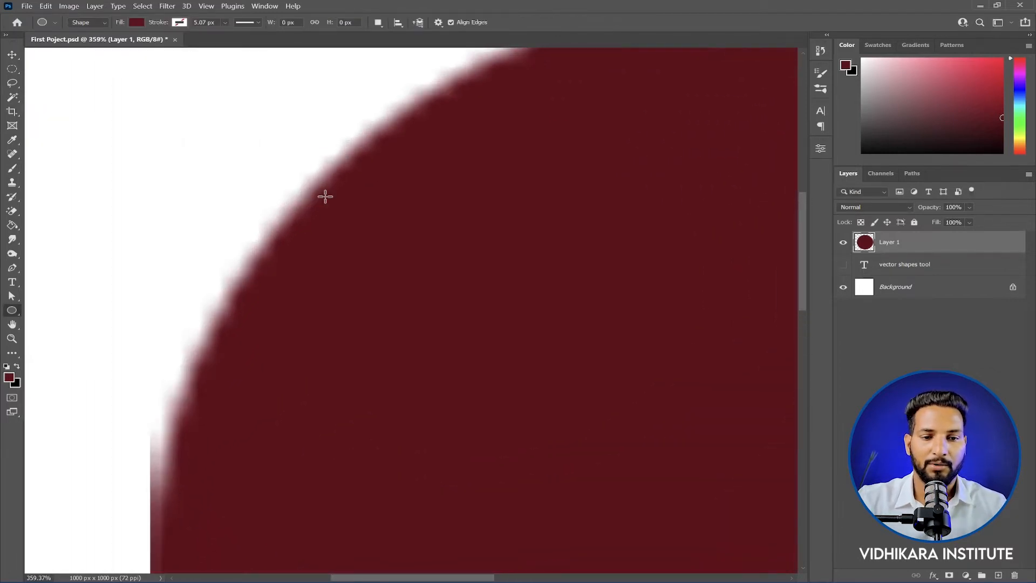
{"action": "scroll", "coordinate": [334, 200], "scroll_direction": "down", "scroll_amount": 4}
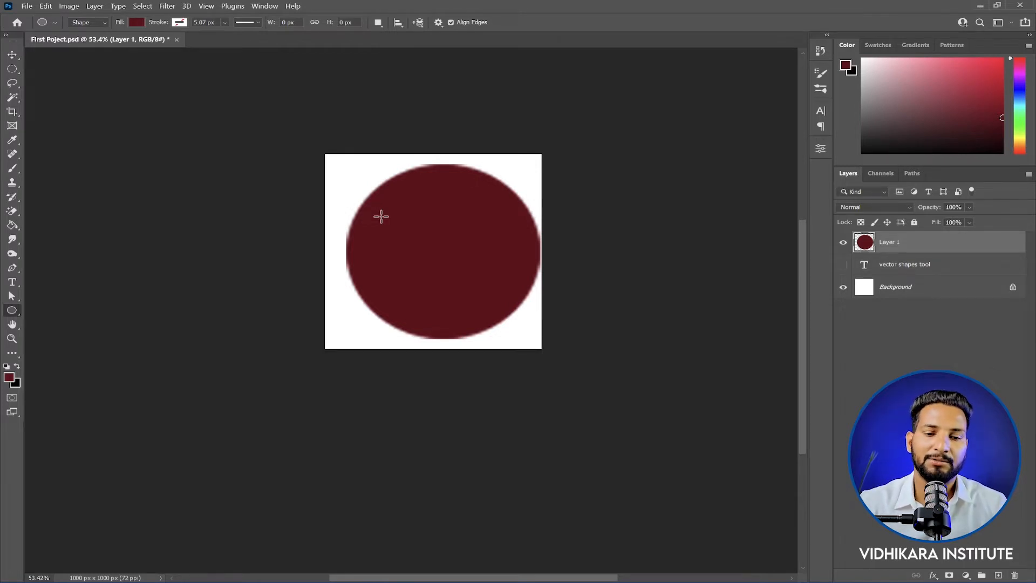
{"action": "scroll", "coordinate": [381, 216], "scroll_direction": "up", "scroll_amount": 10}
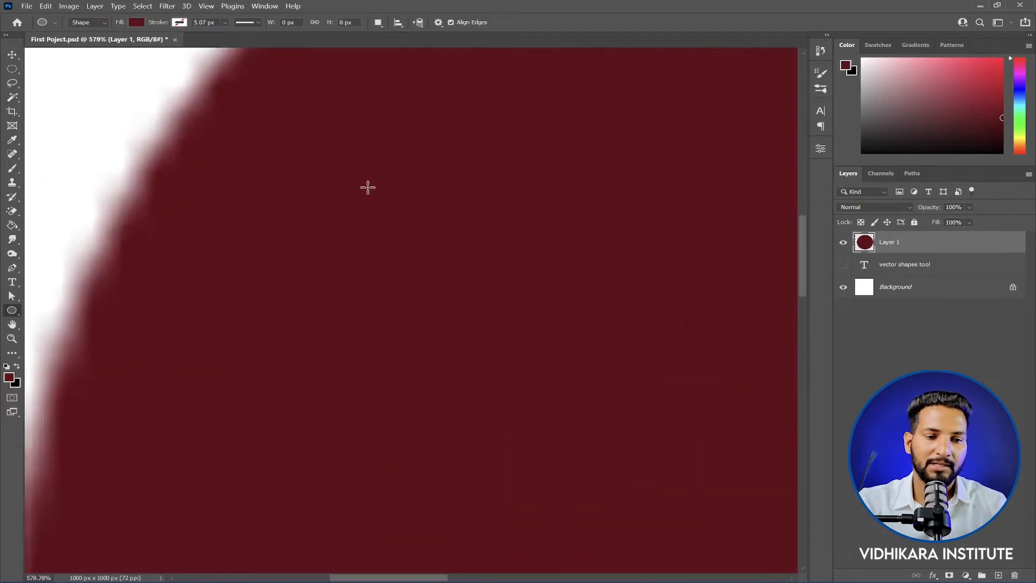
{"action": "scroll", "coordinate": [229, 186], "scroll_direction": "up", "scroll_amount": 5}
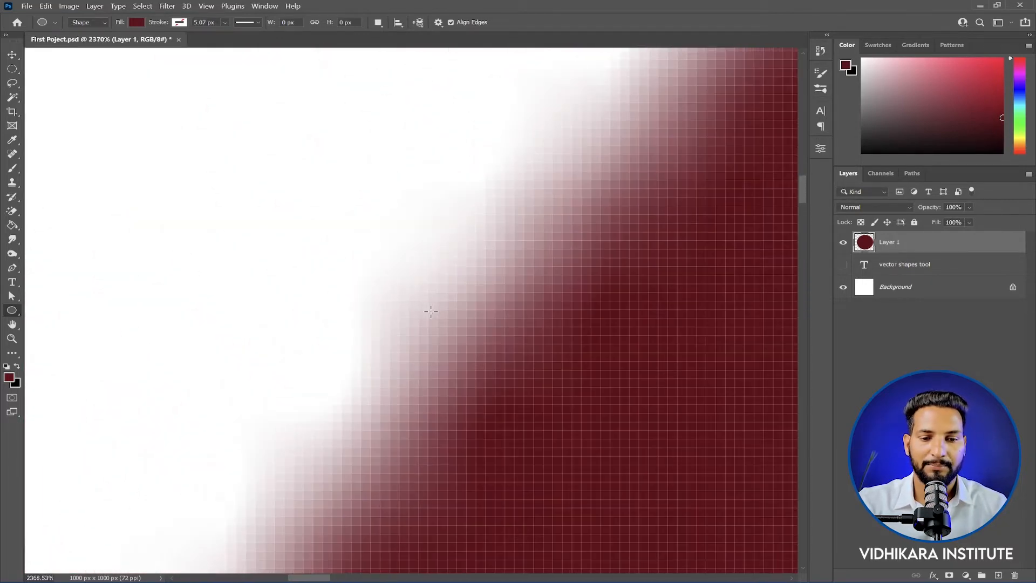
{"action": "scroll", "coordinate": [410, 307], "scroll_direction": "down", "scroll_amount": 7}
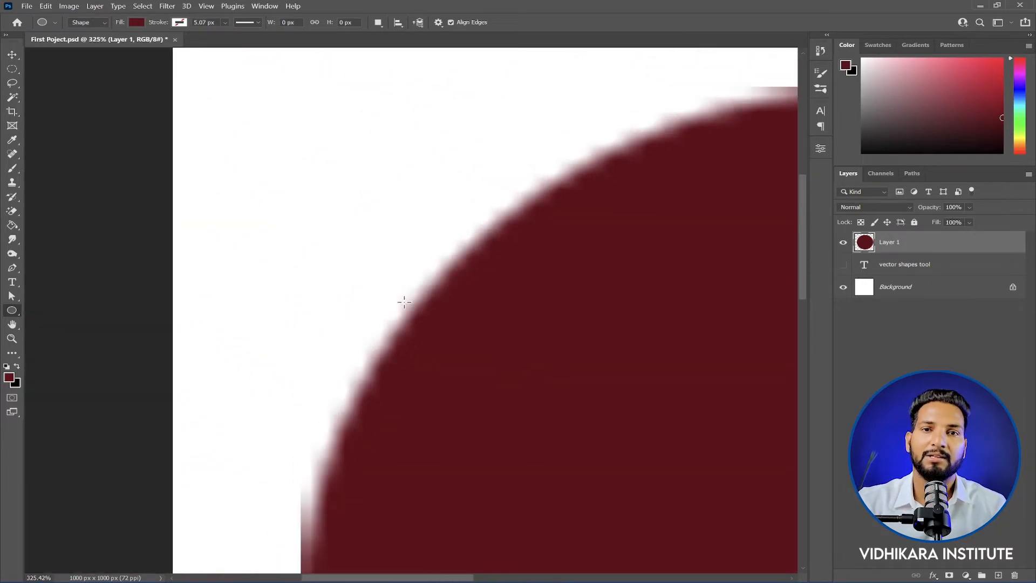
{"action": "scroll", "coordinate": [404, 302], "scroll_direction": "down", "scroll_amount": 5}
{"action": "scroll", "coordinate": [450, 311], "scroll_direction": "up", "scroll_amount": 2}
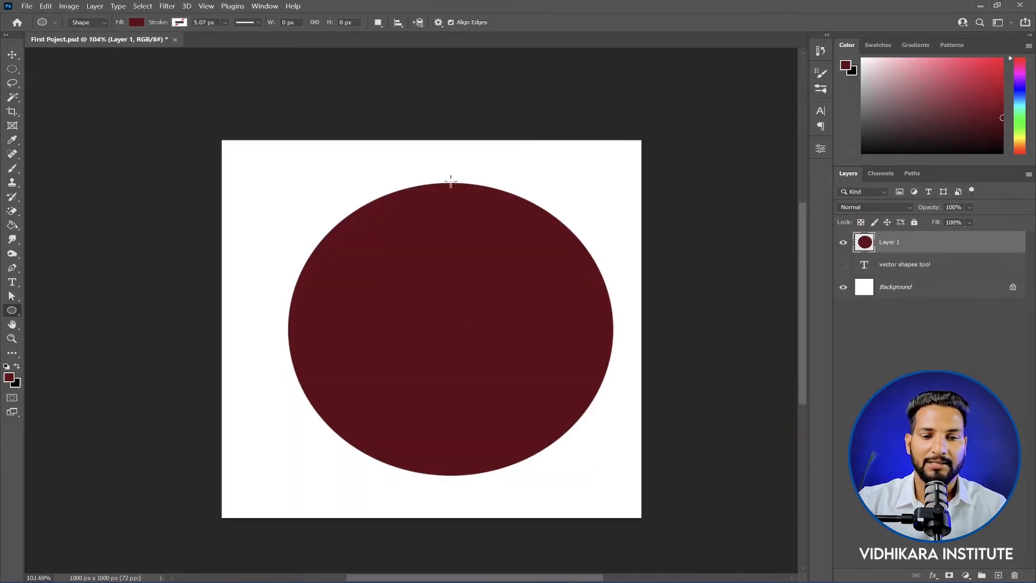
{"action": "scroll", "coordinate": [337, 334], "scroll_direction": "up", "scroll_amount": 2}
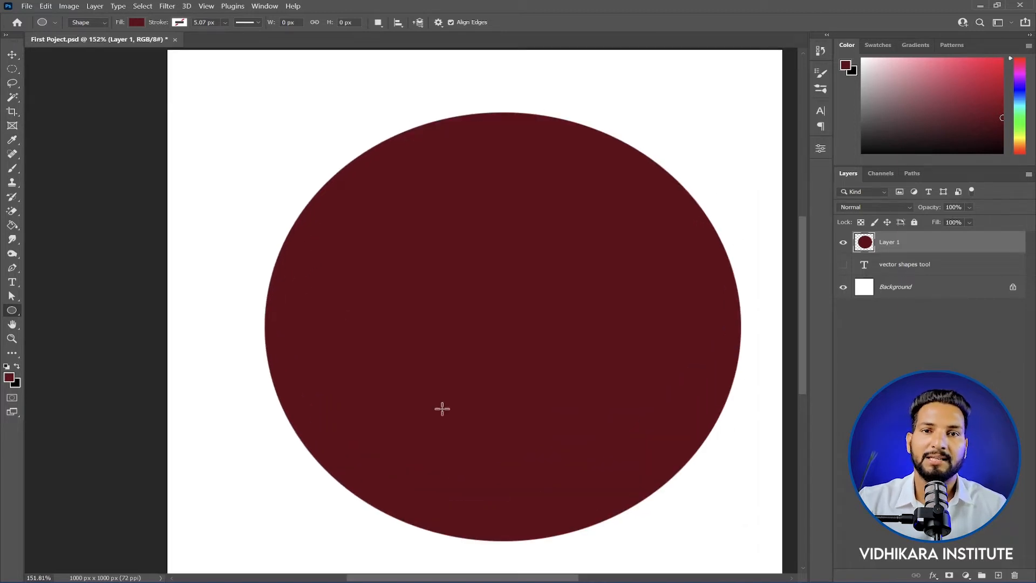
{"action": "scroll", "coordinate": [468, 229], "scroll_direction": "down", "scroll_amount": 1}
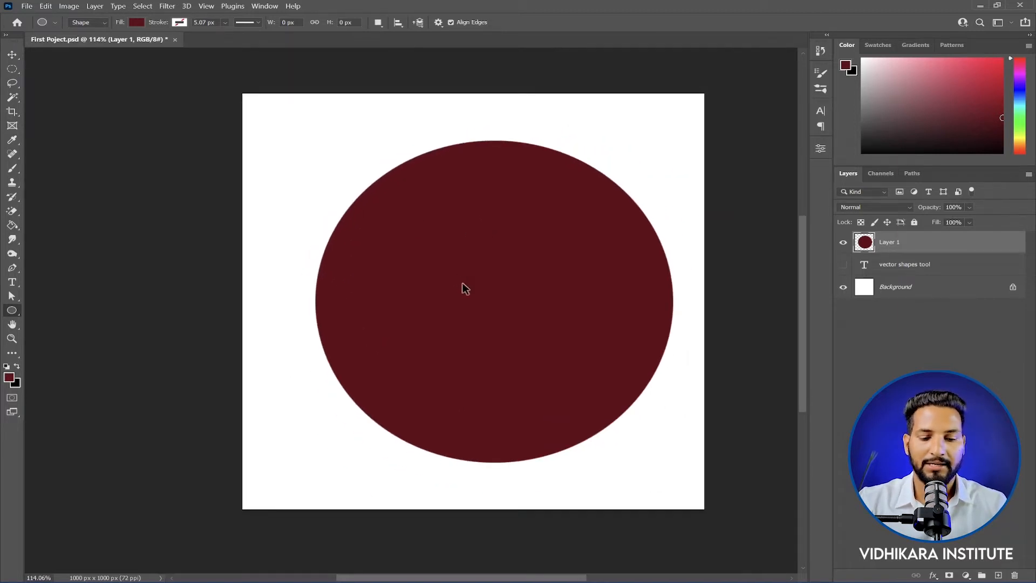
Step: Shrink the filled circle on Layer 1 about its center to about 13% with Free Transform
{"action": "scroll", "coordinate": [459, 257], "scroll_direction": "down", "scroll_amount": 1}
{"action": "key", "text": "ctrl+t"}
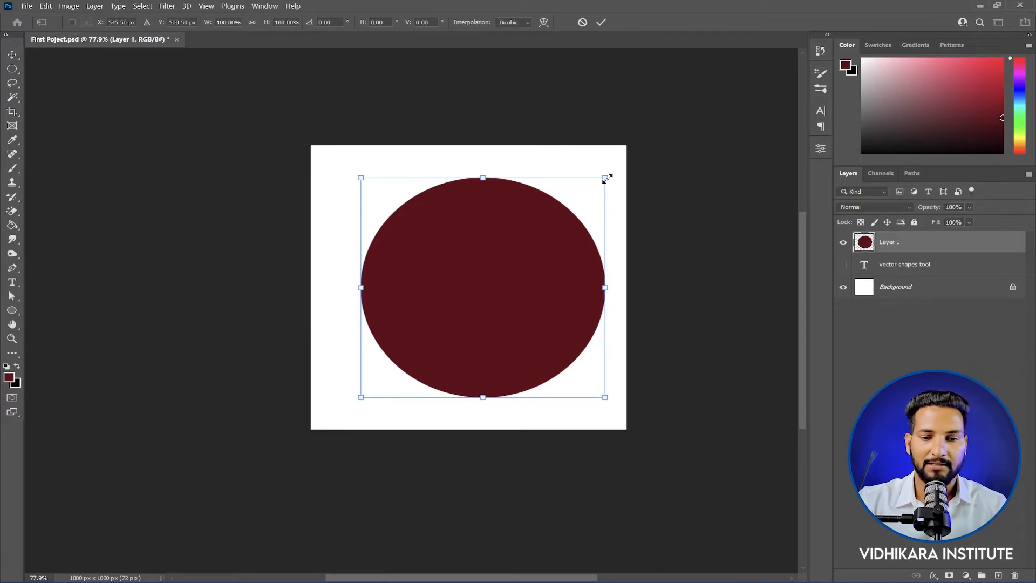
{"action": "left_click_drag", "start_coordinate": [606, 178], "coordinate": [497, 271]}
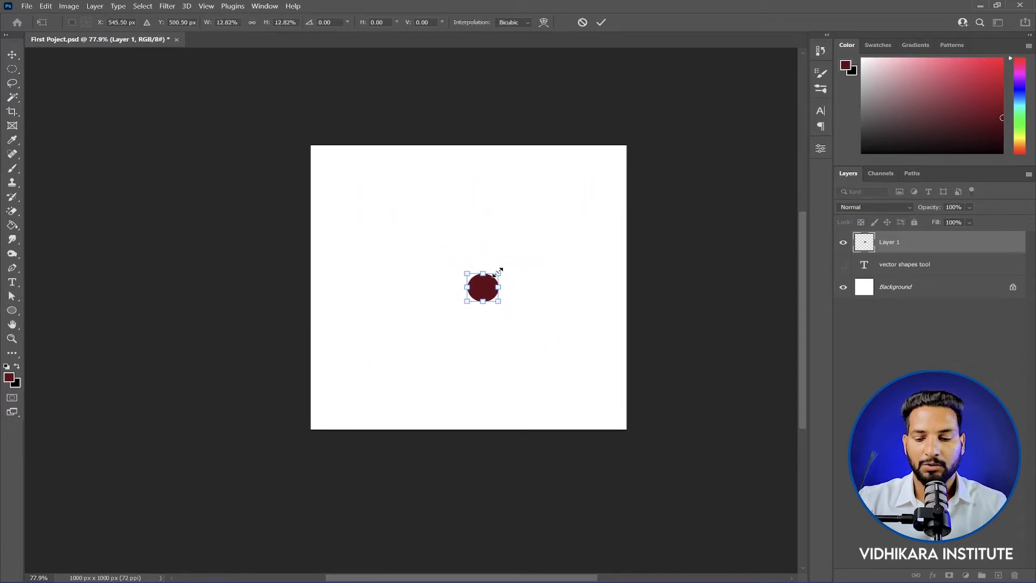
{"action": "key", "text": "Return"}
{"action": "scroll", "coordinate": [497, 281], "scroll_direction": "up", "scroll_amount": 2}
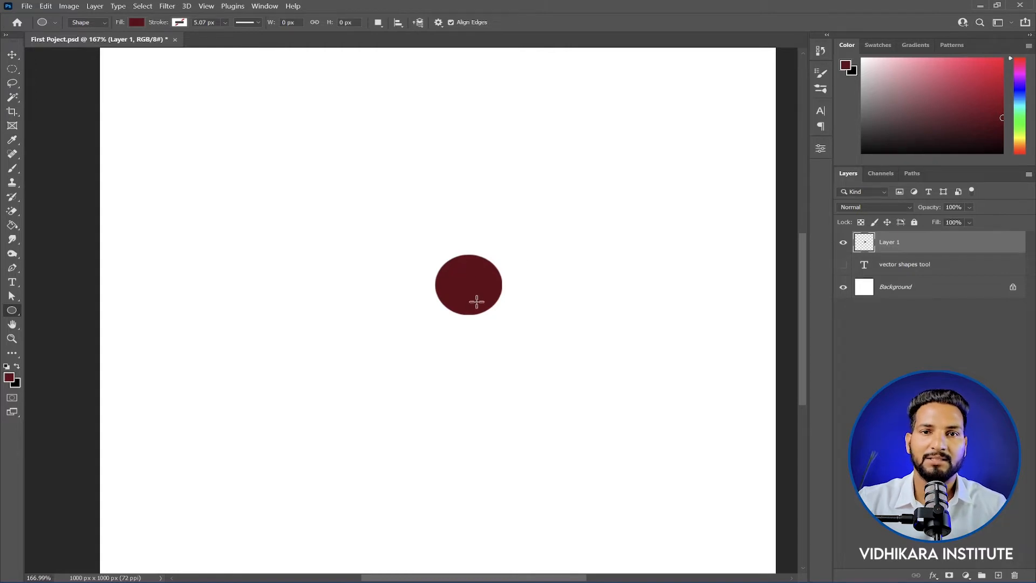
{"action": "scroll", "coordinate": [476, 301], "scroll_direction": "down", "scroll_amount": 2}
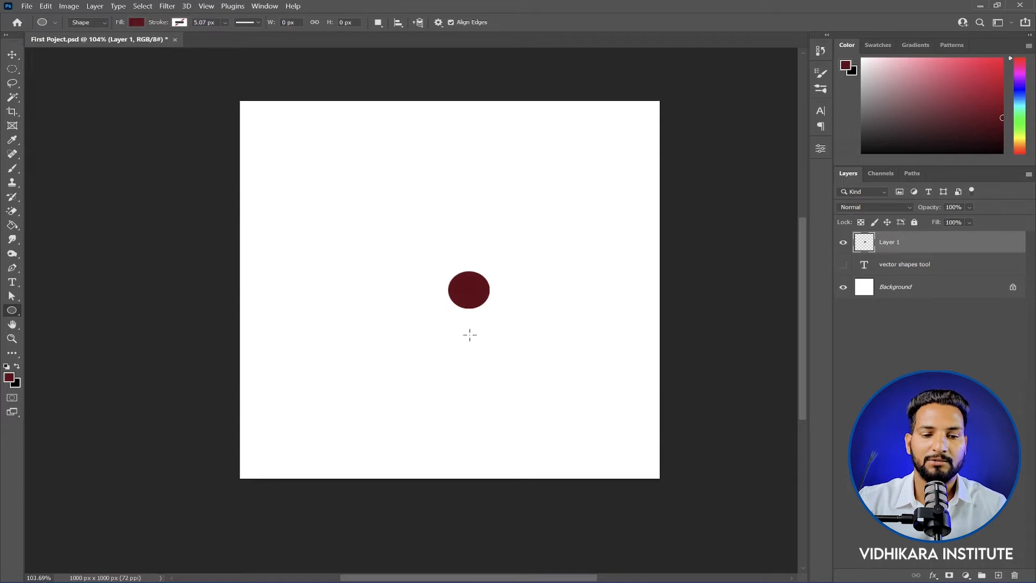
Step: Enlarge the small pixel circle about its center until it nearly fills the canvas and inspect its edge
{"action": "key", "text": "ctrl+t"}
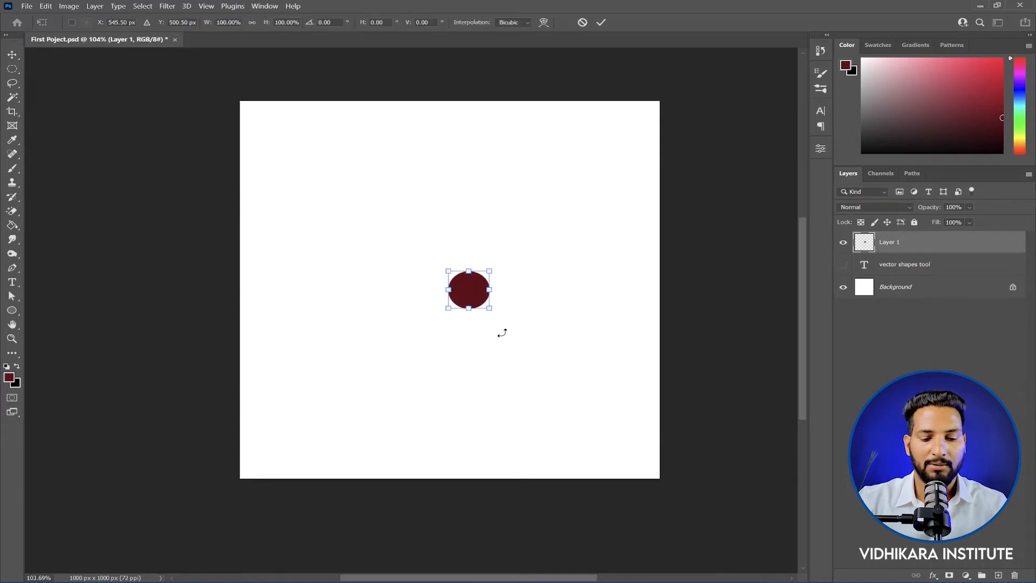
{"action": "left_click_drag", "start_coordinate": [490, 272], "coordinate": [652, 141]}
{"action": "key", "text": "Return"}
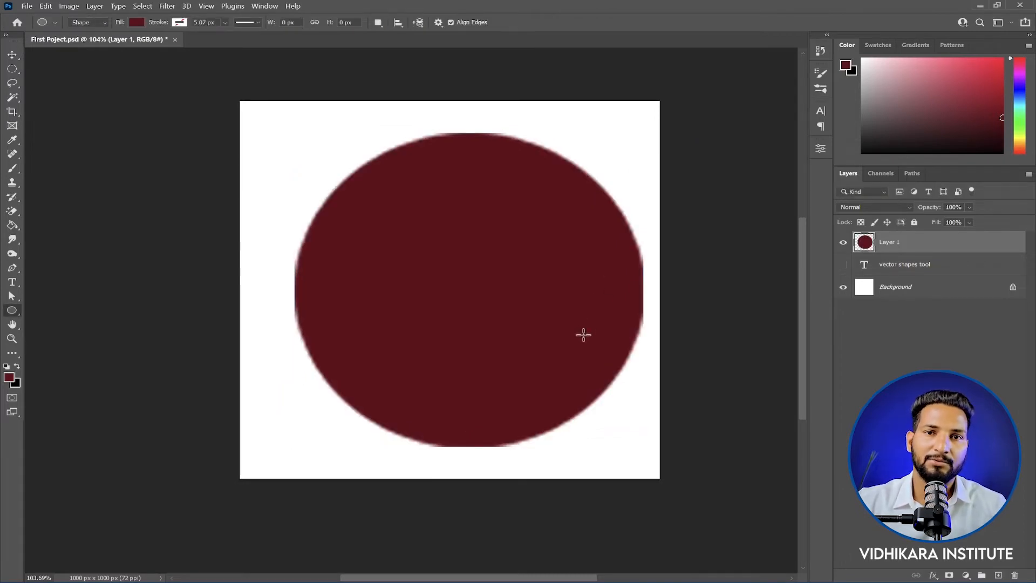
{"action": "scroll", "coordinate": [388, 197], "scroll_direction": "up", "scroll_amount": 3}
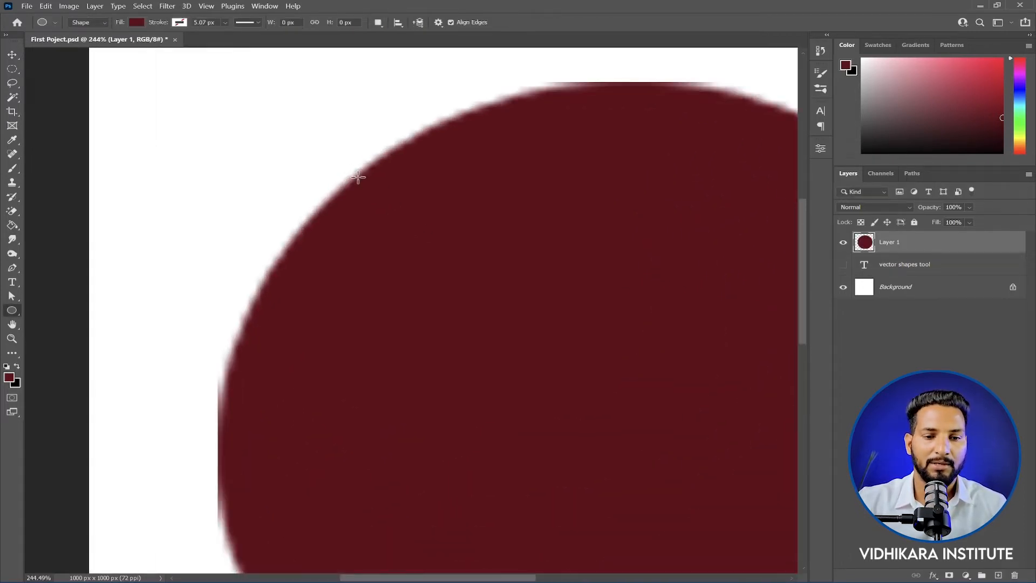
{"action": "scroll", "coordinate": [386, 196], "scroll_direction": "down", "scroll_amount": 5}
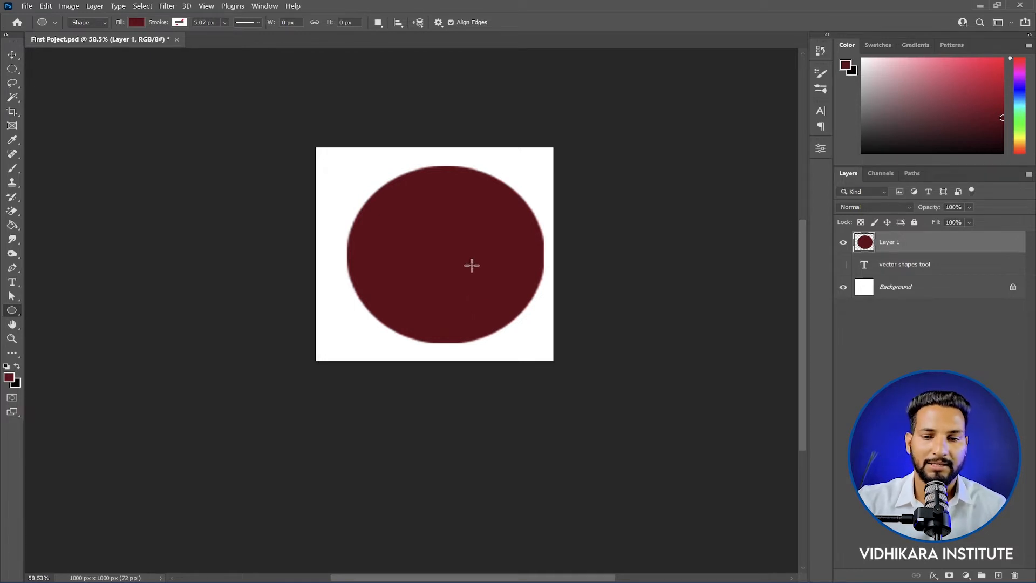
Step: Delete the pixel circle's layer and draw a circular shape about 706 px wide with the Ellipse Tool
{"action": "key", "text": "Delete"}
{"action": "right_click", "coordinate": [12, 310]}
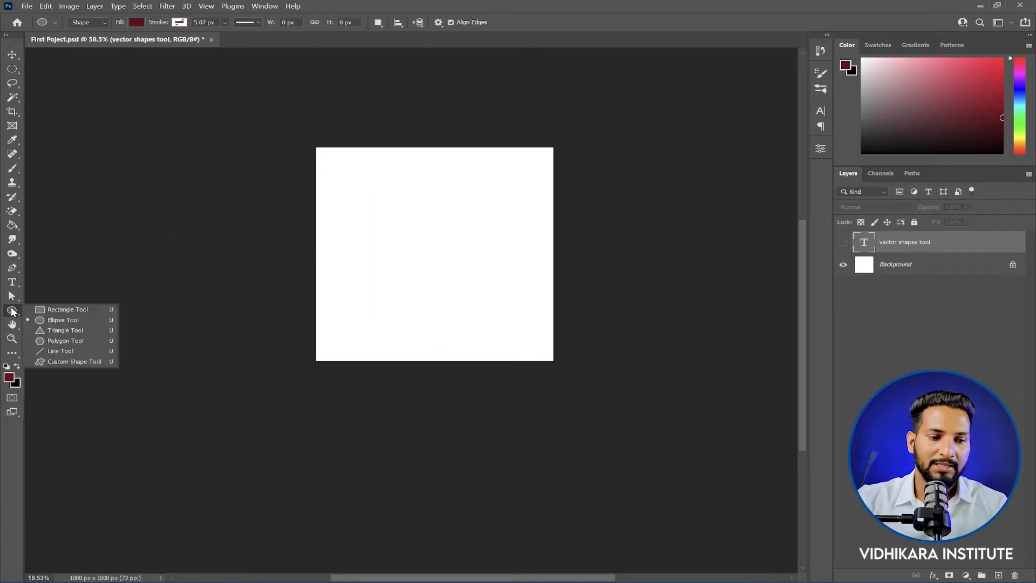
{"action": "left_click", "coordinate": [64, 318]}
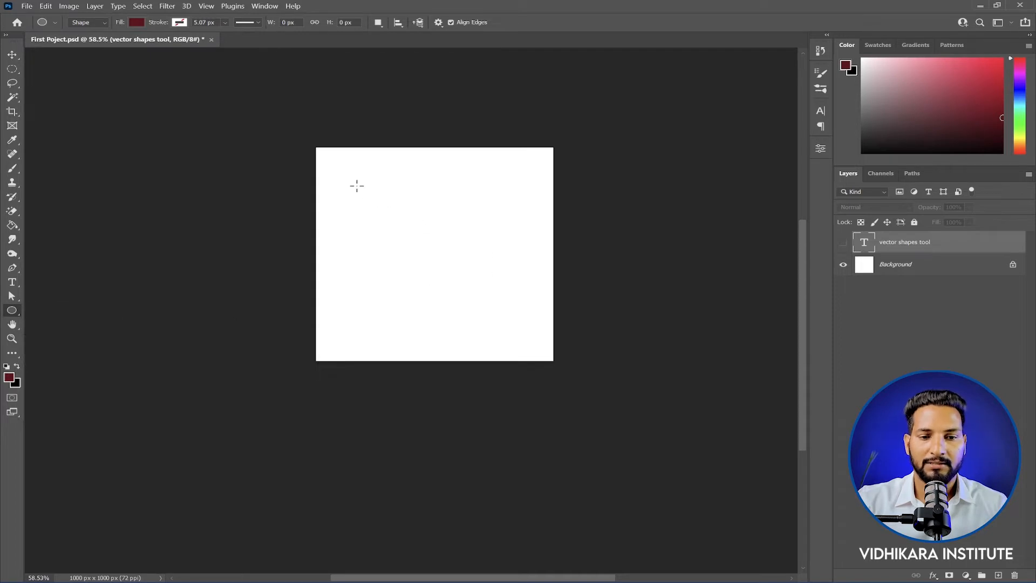
{"action": "left_click_drag", "start_coordinate": [357, 186], "coordinate": [525, 347]}
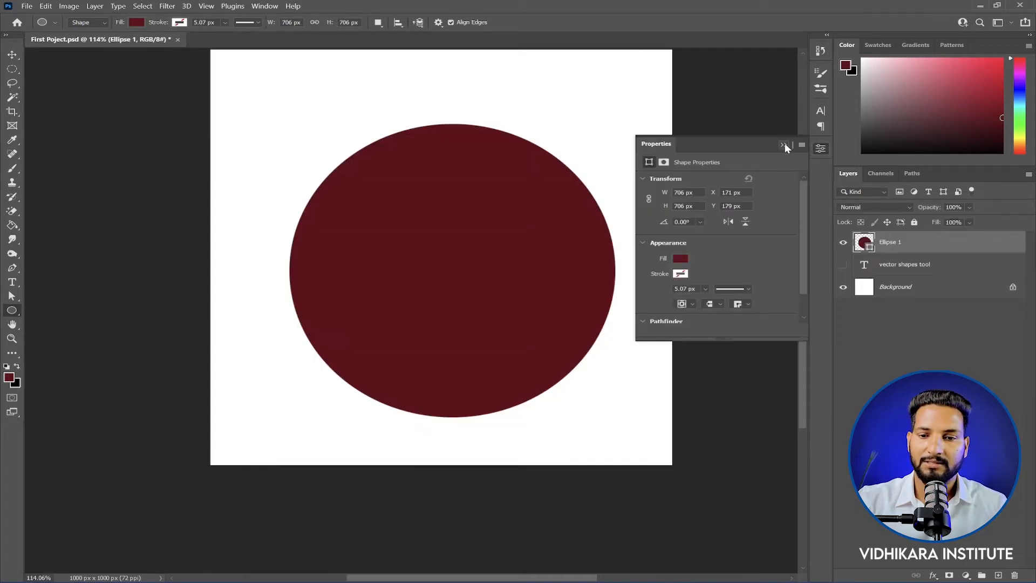
{"action": "left_click", "coordinate": [784, 144]}
{"action": "left_click_drag", "start_coordinate": [469, 218], "coordinate": [481, 284]}
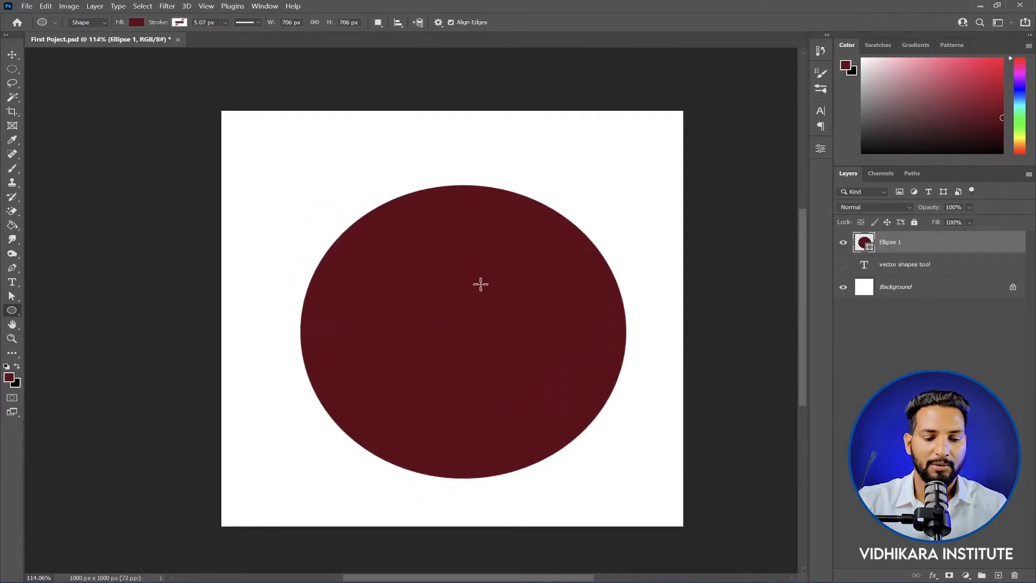
Step: Shrink the vector ellipse about its center to a small dot with Free Transform
{"action": "key", "text": "ctrl+t"}
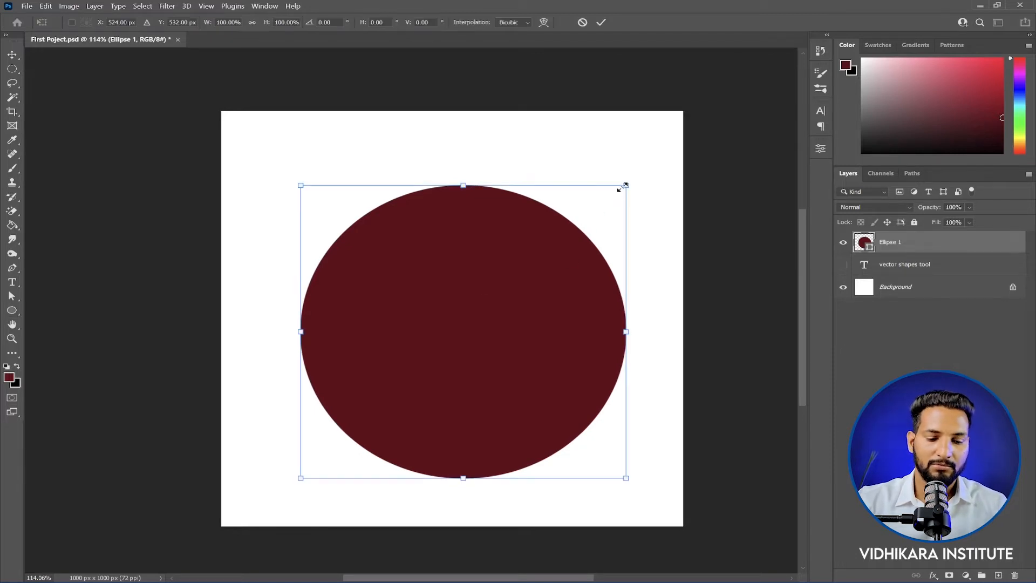
{"action": "left_click_drag", "start_coordinate": [618, 185], "coordinate": [699, 119]}
{"action": "key", "text": "Return"}
Step: Enlarge the vector ellipse to about 2373%, move it so its upper-left arc crosses the canvas, and inspect its edge
{"action": "key", "text": "ctrl+t"}
{"action": "scroll", "coordinate": [605, 224], "scroll_direction": "down", "scroll_amount": 3}
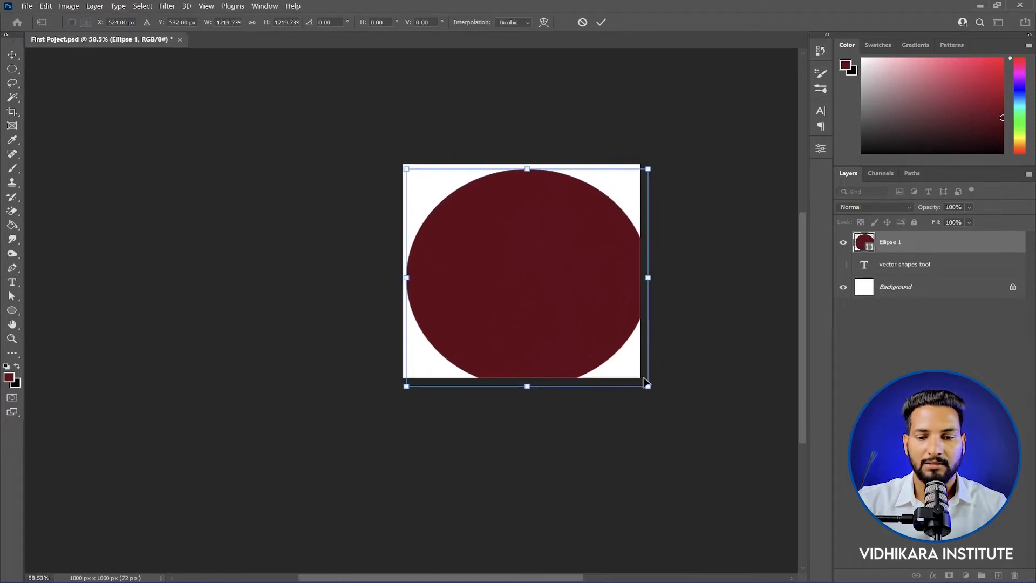
{"action": "left_click_drag", "start_coordinate": [651, 388], "coordinate": [758, 495]}
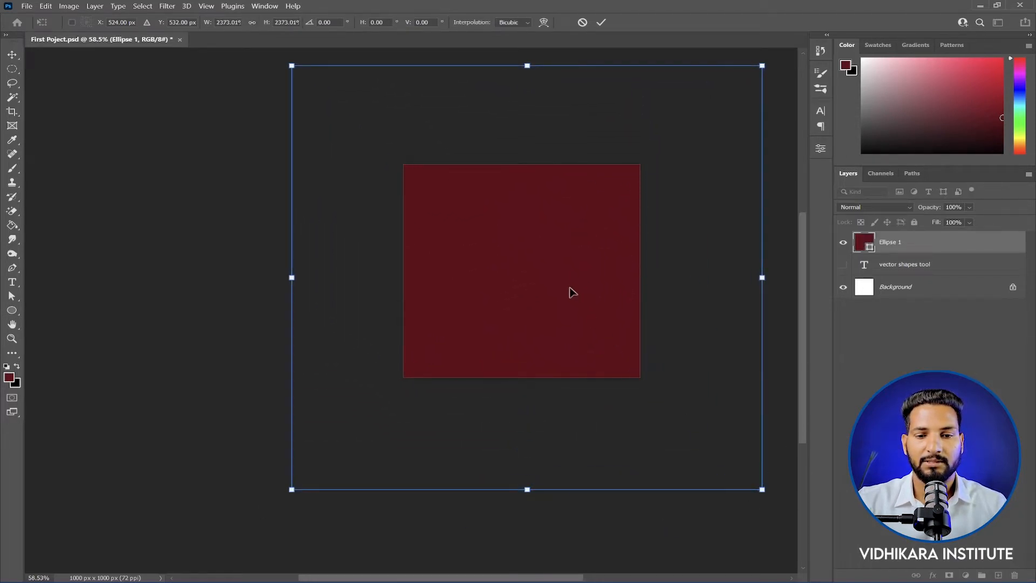
{"action": "scroll", "coordinate": [545, 259], "scroll_direction": "down", "scroll_amount": 2}
{"action": "left_click_drag", "start_coordinate": [545, 259], "coordinate": [631, 333]}
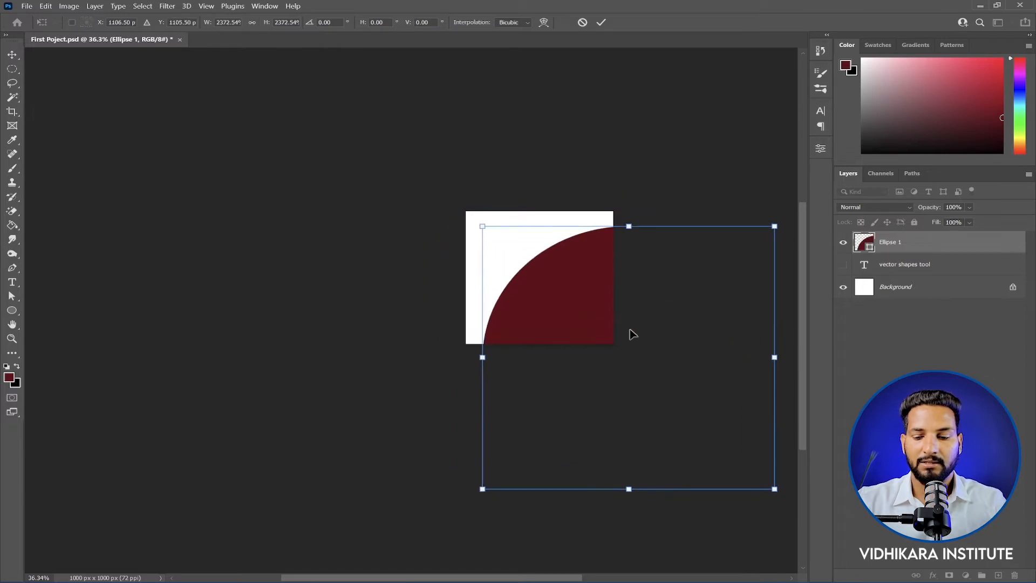
{"action": "key", "text": "Return"}
{"action": "scroll", "coordinate": [527, 282], "scroll_direction": "up", "scroll_amount": 3}
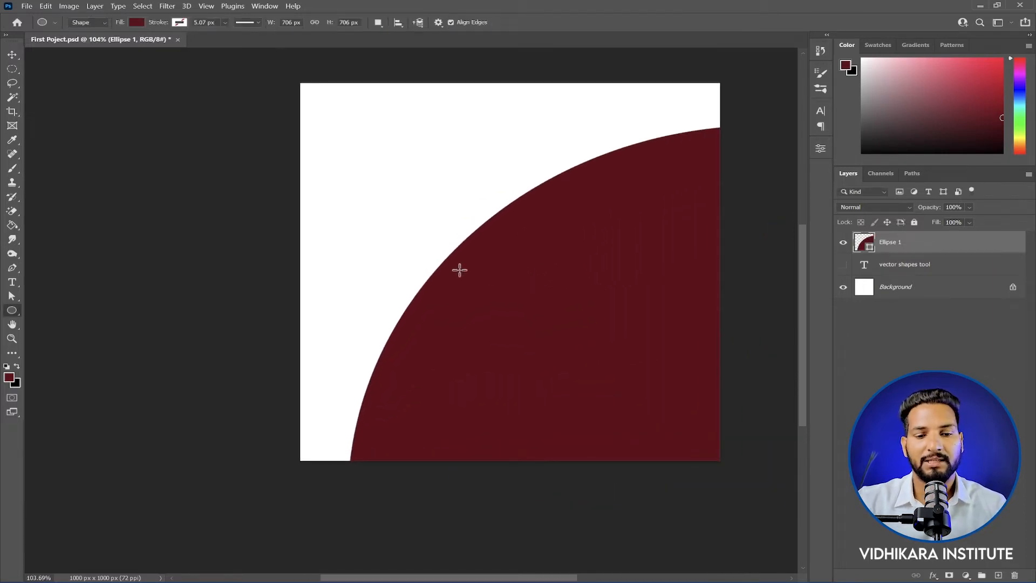
{"action": "scroll", "coordinate": [458, 268], "scroll_direction": "up", "scroll_amount": 3}
{"action": "scroll", "coordinate": [594, 180], "scroll_direction": "down", "scroll_amount": 4}
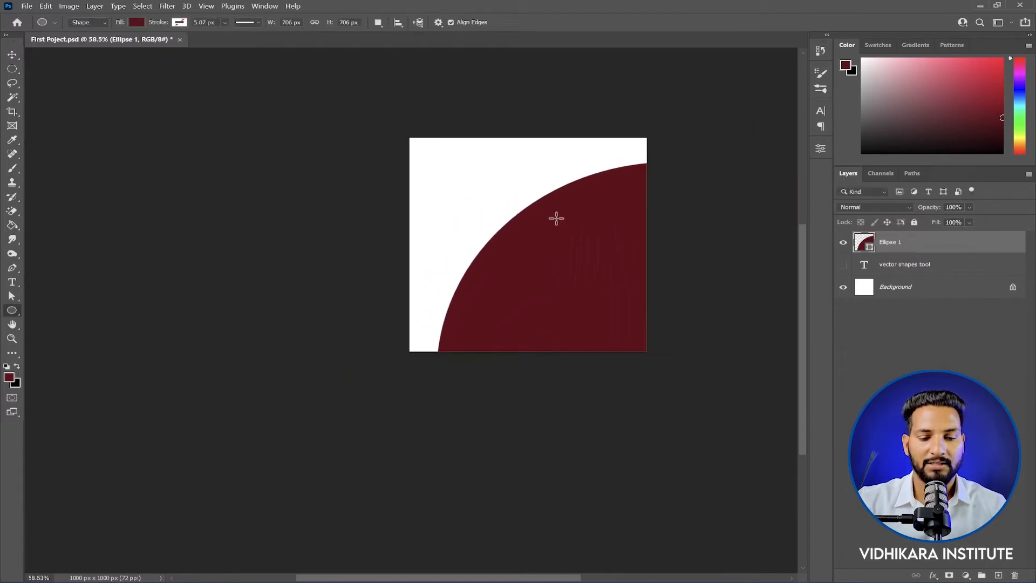
Step: Scale the oversized ellipse down to a medium circle centered on the canvas, switch to the Move Tool, and inspect its edge
{"action": "key", "text": "ctrl+t"}
{"action": "scroll", "coordinate": [556, 221], "scroll_direction": "down", "scroll_amount": 3}
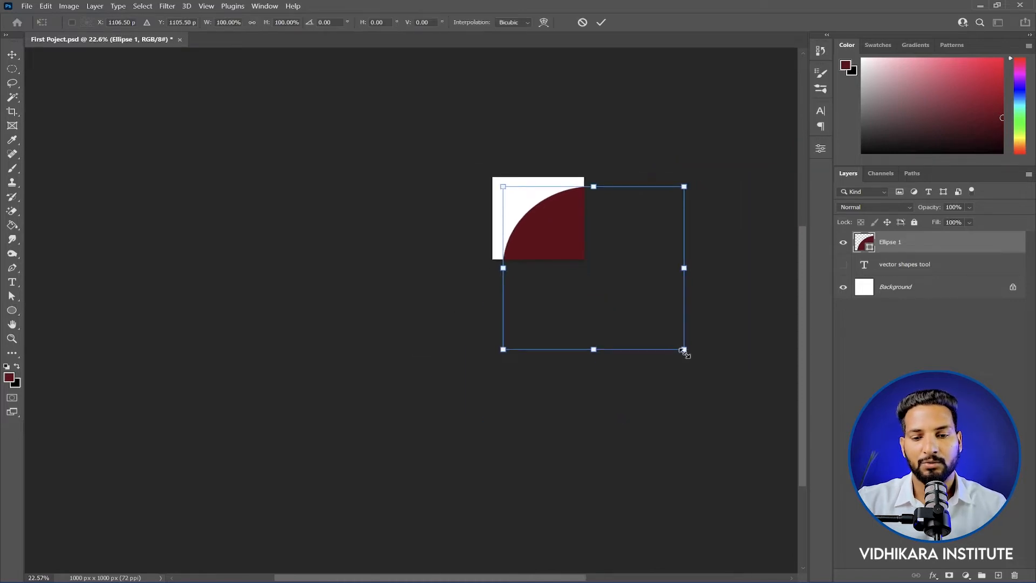
{"action": "left_click_drag", "start_coordinate": [684, 350], "coordinate": [479, 303]}
{"action": "key", "text": "Return"}
{"action": "key", "text": "v"}
{"action": "scroll", "coordinate": [564, 232], "scroll_direction": "up", "scroll_amount": 4}
{"action": "scroll", "coordinate": [491, 185], "scroll_direction": "up", "scroll_amount": 7}
{"action": "scroll", "coordinate": [522, 218], "scroll_direction": "down", "scroll_amount": 2}
Step: Shrink the centered vector ellipse about its center to a tiny dot
{"action": "key", "text": "ctrl+t"}
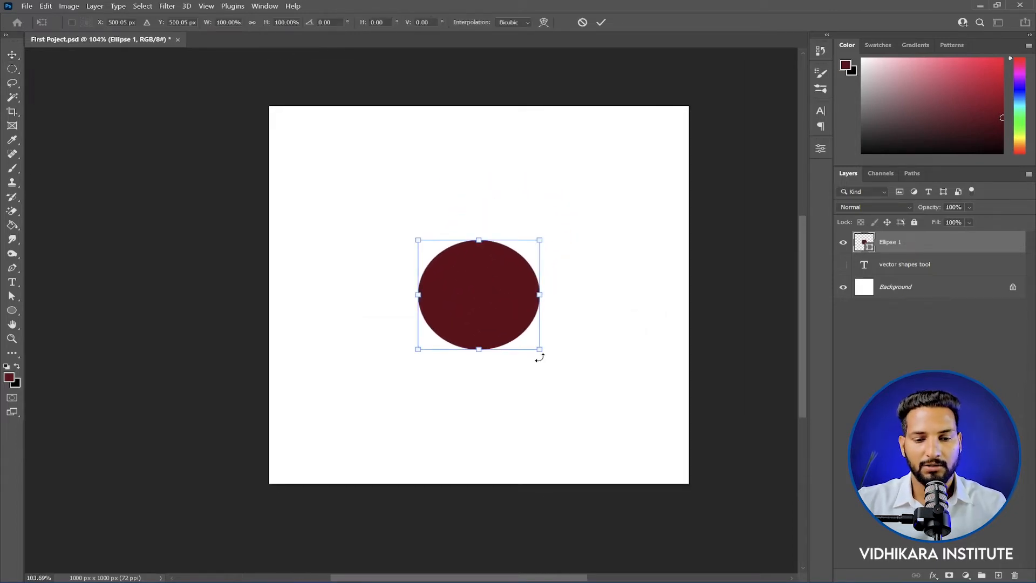
{"action": "left_click_drag", "start_coordinate": [538, 348], "coordinate": [488, 302]}
{"action": "key", "text": "Return"}
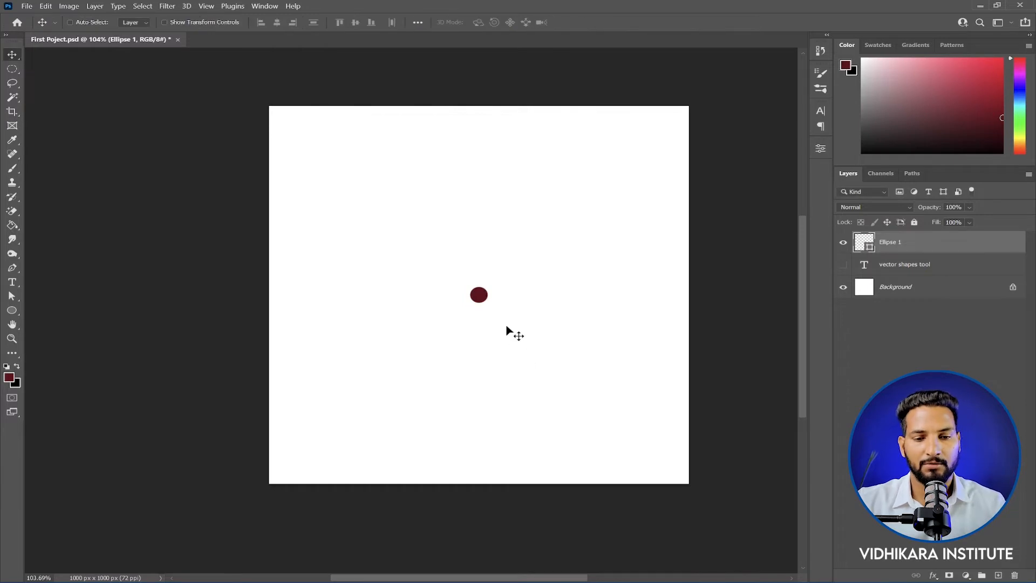
Step: Enlarge the tiny vector dot about its center to a circle about 892 px wide with Free Transform
{"action": "key", "text": "ctrl+t"}
{"action": "left_click_drag", "start_coordinate": [489, 302], "coordinate": [667, 461]}
{"action": "key", "text": "Return"}
{"action": "key", "text": "ctrl+t"}
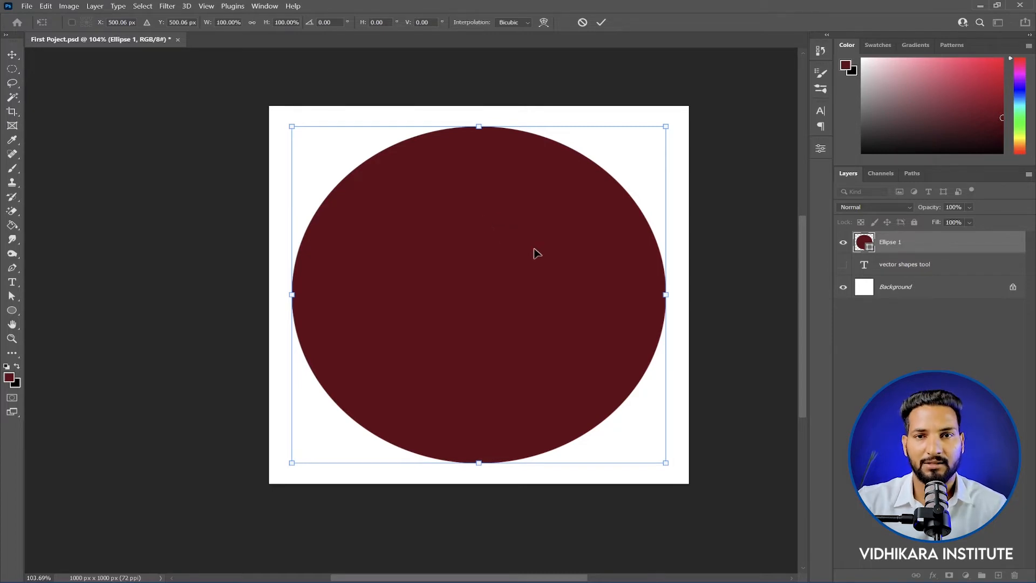
Step: Move the ellipse's top anchor point slightly down with the Direct Selection Tool, making the shape about 883 px high
{"action": "right_click", "coordinate": [12, 268]}
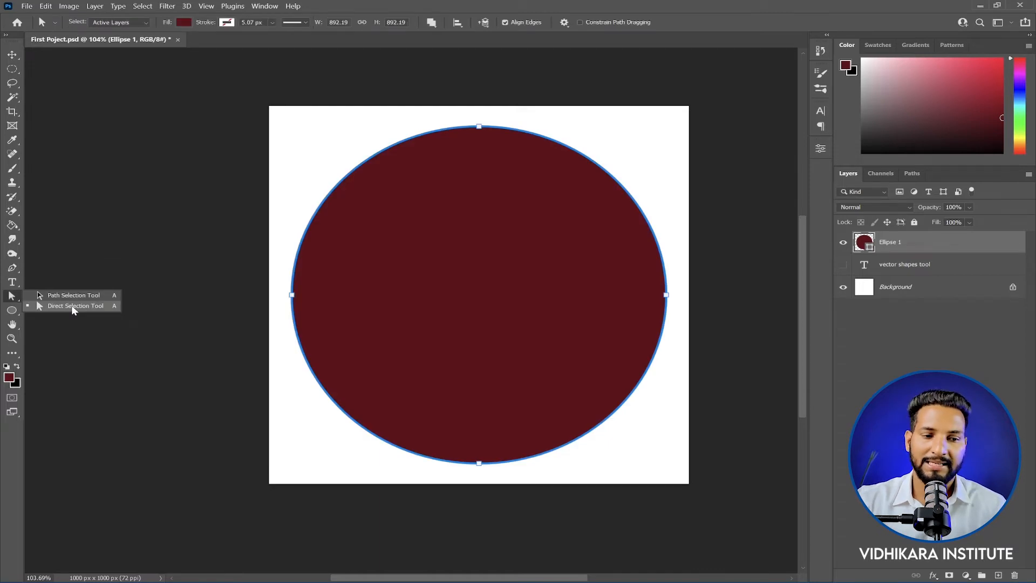
{"action": "left_click", "coordinate": [71, 303]}
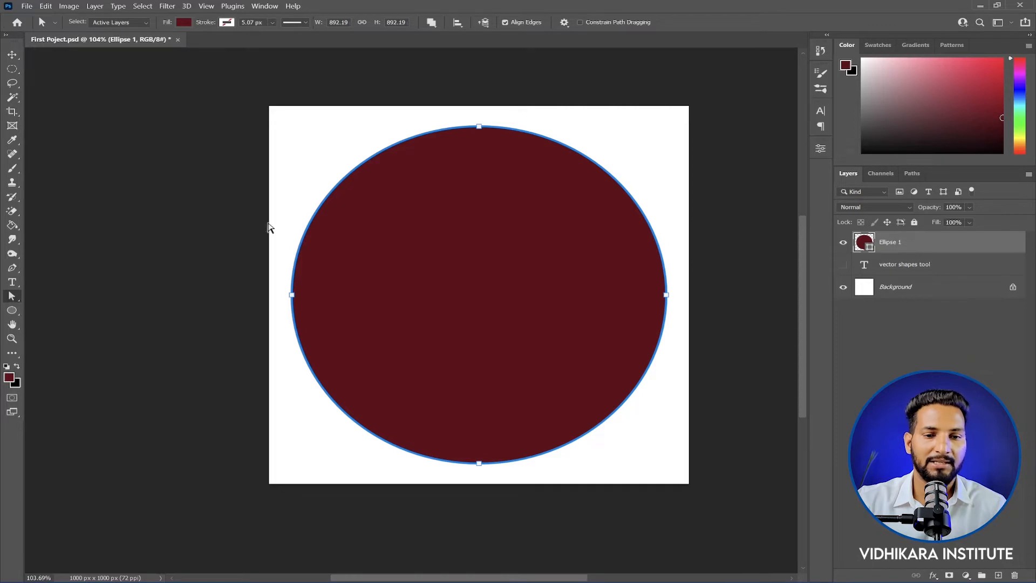
{"action": "left_click", "coordinate": [479, 127]}
{"action": "mouse_move", "coordinate": [480, 127]}
{"action": "left_mouse_down"}
{"action": "mouse_move", "coordinate": [487, 402]}
{"action": "mouse_move", "coordinate": [481, 130]}
{"action": "left_mouse_up"}
{"action": "left_click", "coordinate": [520, 228]}
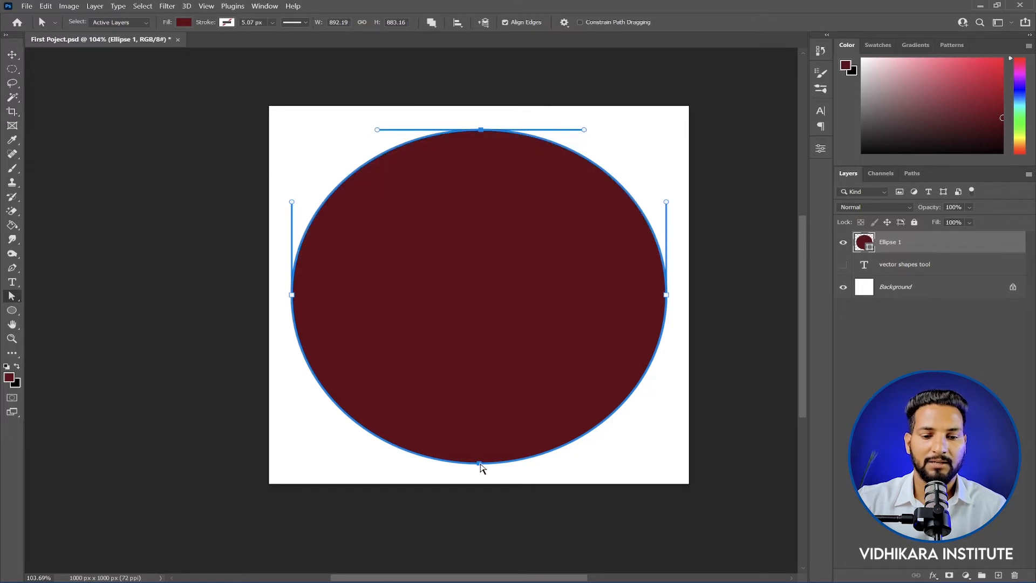
Step: Pull the ellipse's bottom anchor point upward and angle both its handles downward into a notch, making the shape about 674 px high
{"action": "left_click_drag", "start_coordinate": [479, 465], "coordinate": [482, 280]}
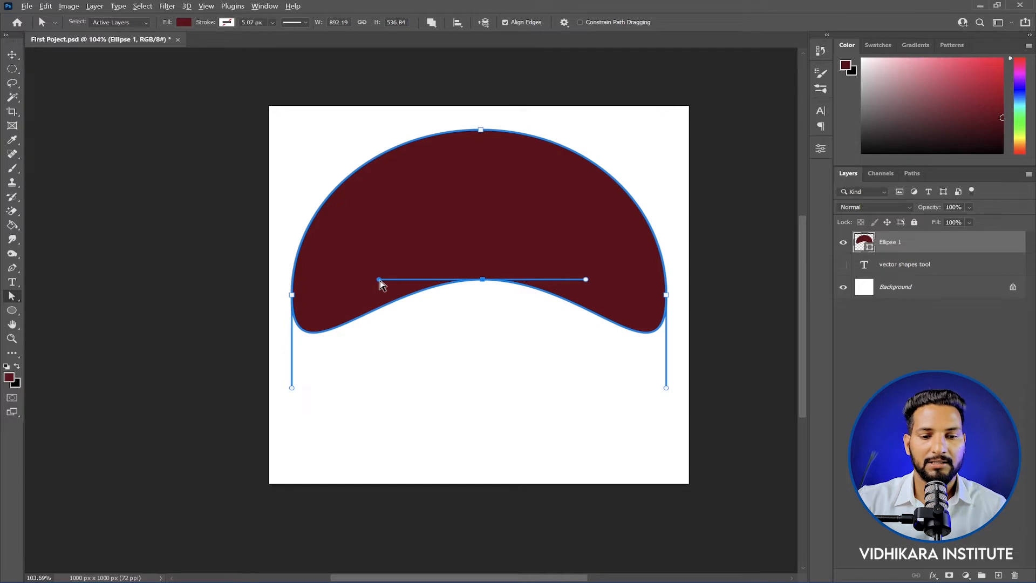
{"action": "left_click_drag", "start_coordinate": [380, 279], "coordinate": [447, 349]}
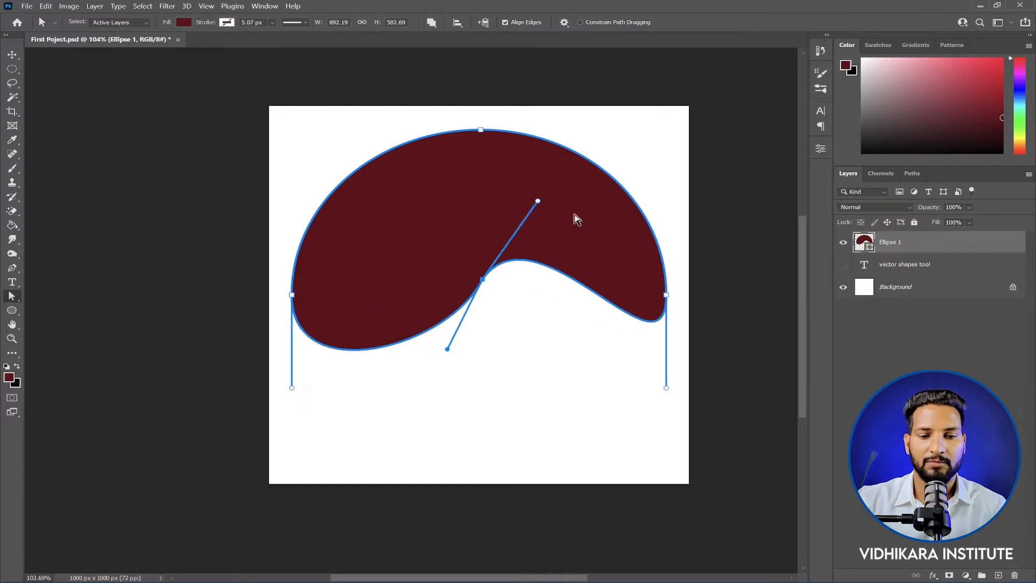
{"action": "left_click_drag", "start_coordinate": [537, 201], "coordinate": [532, 350]}
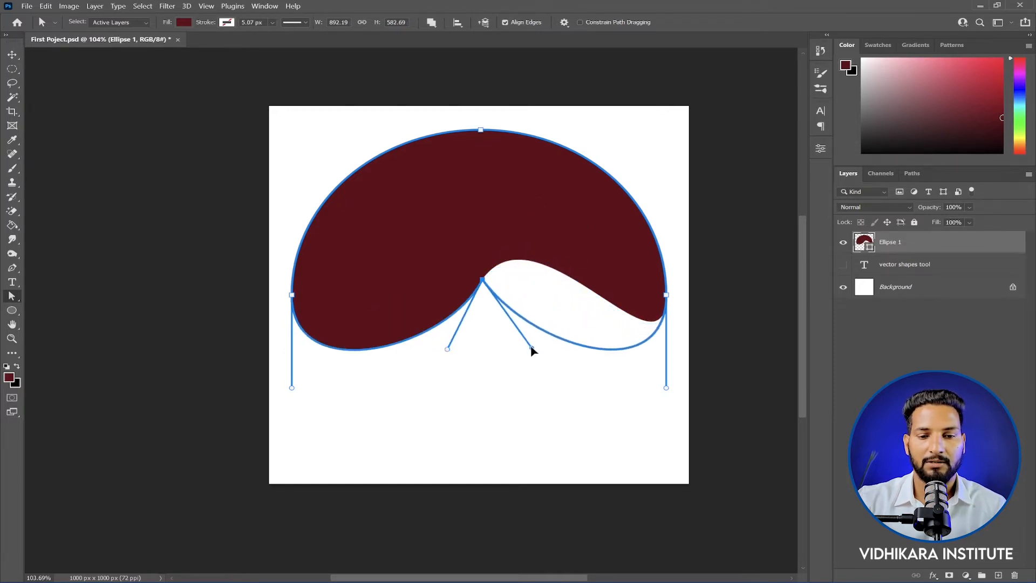
{"action": "left_click_drag", "start_coordinate": [482, 280], "coordinate": [479, 345]}
Step: Angle both direction handles of the top anchor point downward to form a sharp tip, completing an upside-down heart
{"action": "left_click", "coordinate": [480, 129]}
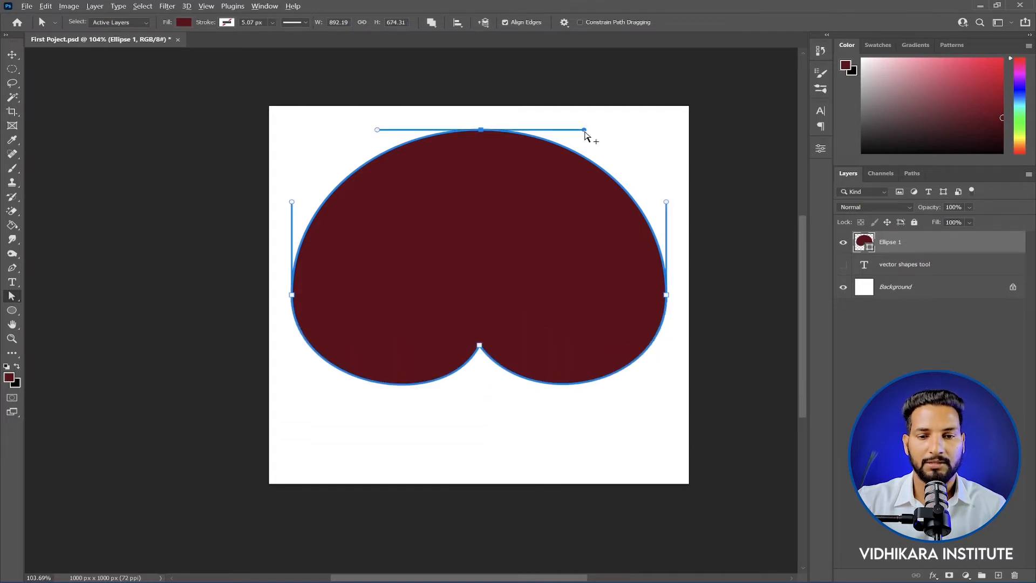
{"action": "left_click_drag", "start_coordinate": [584, 131], "coordinate": [561, 210]}
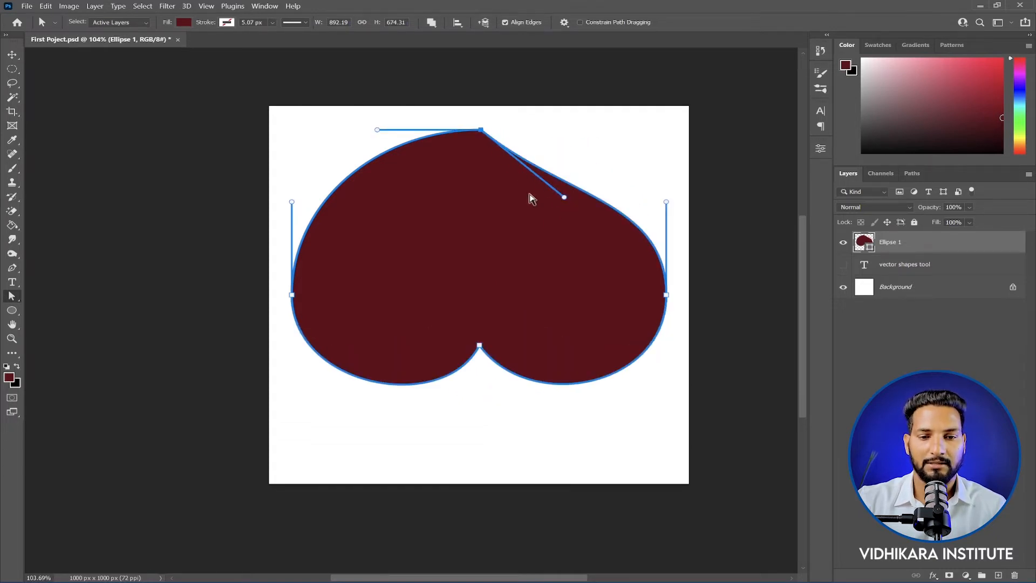
{"action": "left_click_drag", "start_coordinate": [378, 132], "coordinate": [433, 190]}
{"action": "key", "text": "Return"}
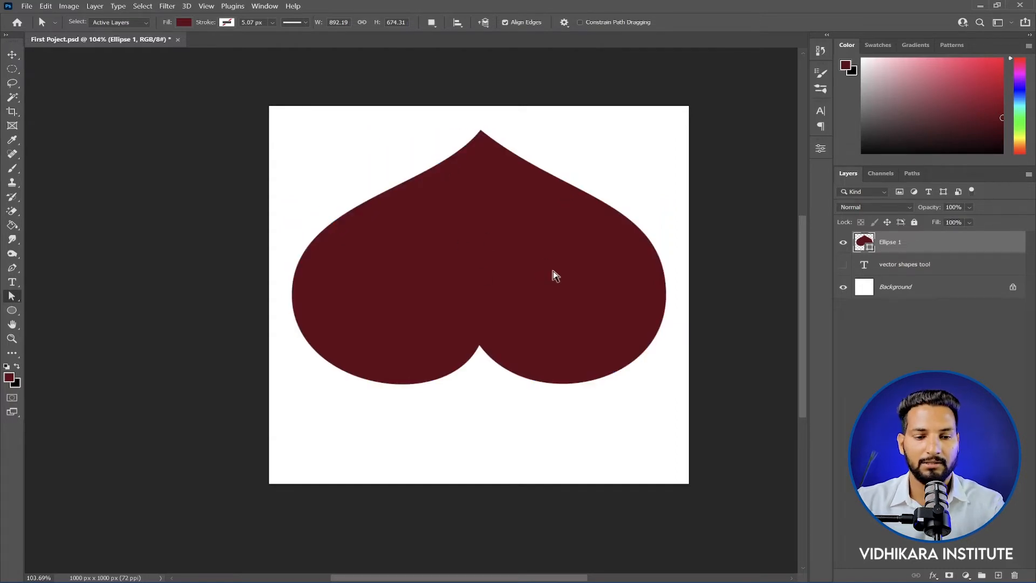
Step: Flip the heart shape vertically with Free Transform and move it down toward the canvas's middle
{"action": "key", "text": "ctrl+t"}
{"action": "right_click", "coordinate": [523, 257]}
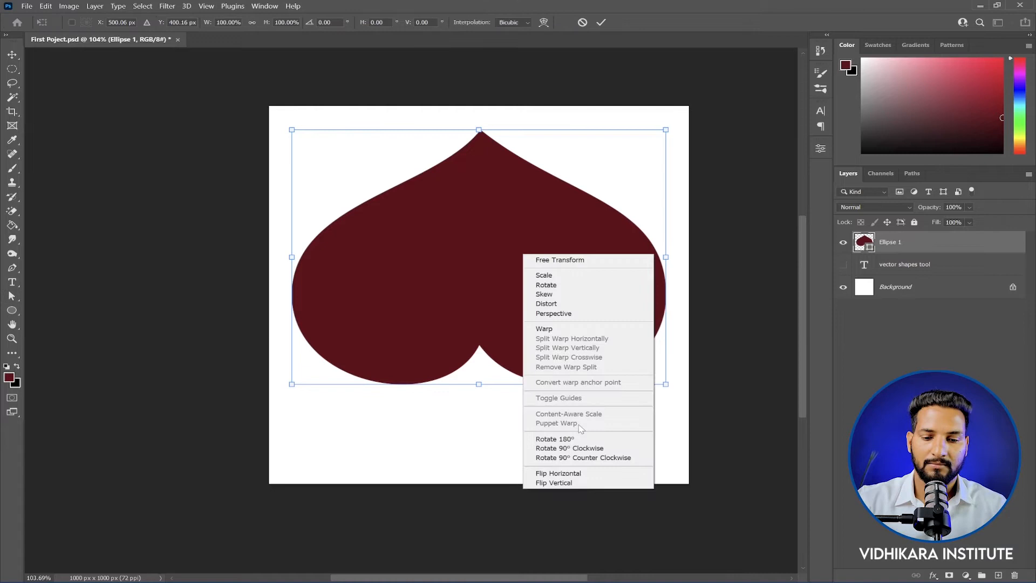
{"action": "left_click", "coordinate": [572, 485]}
{"action": "left_click_drag", "start_coordinate": [483, 234], "coordinate": [487, 296]}
{"action": "key", "text": "Return"}
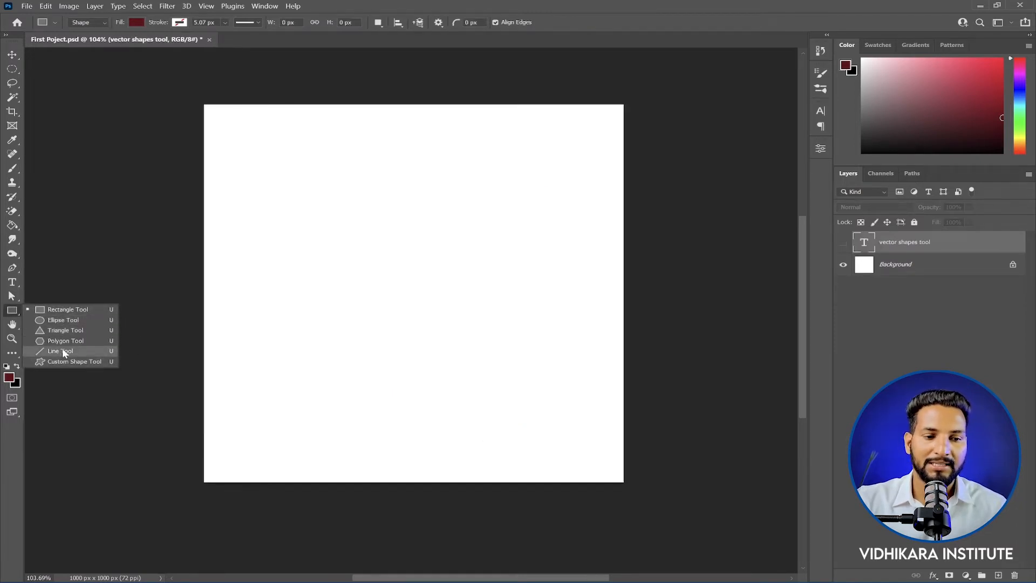
Step: Draw a rectangle about 856 by 183 px across the upper canvas with the Rectangle Tool and fill it with a recent dark blue
{"action": "left_click", "coordinate": [61, 311]}
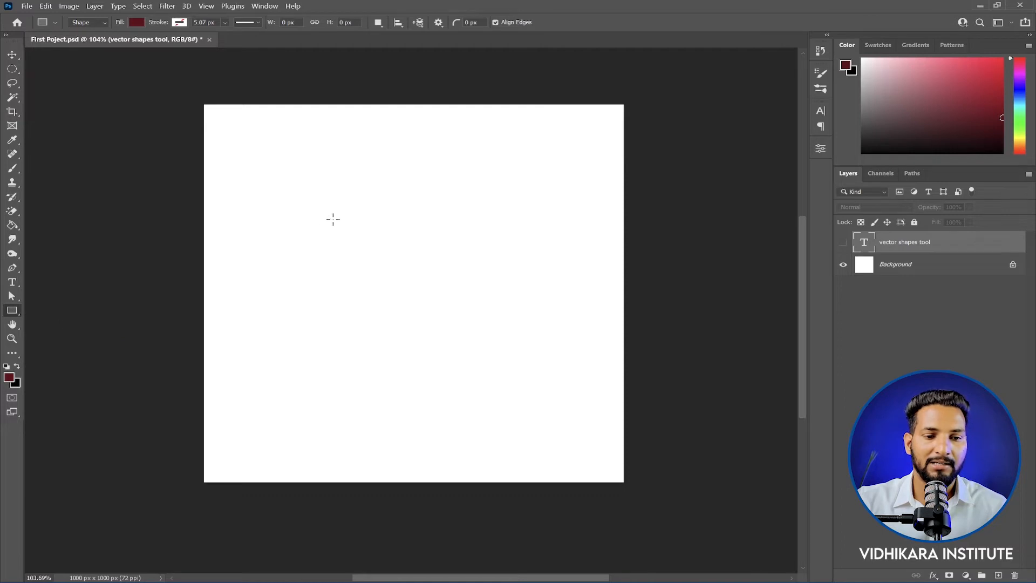
{"action": "left_click_drag", "start_coordinate": [244, 138], "coordinate": [597, 204]}
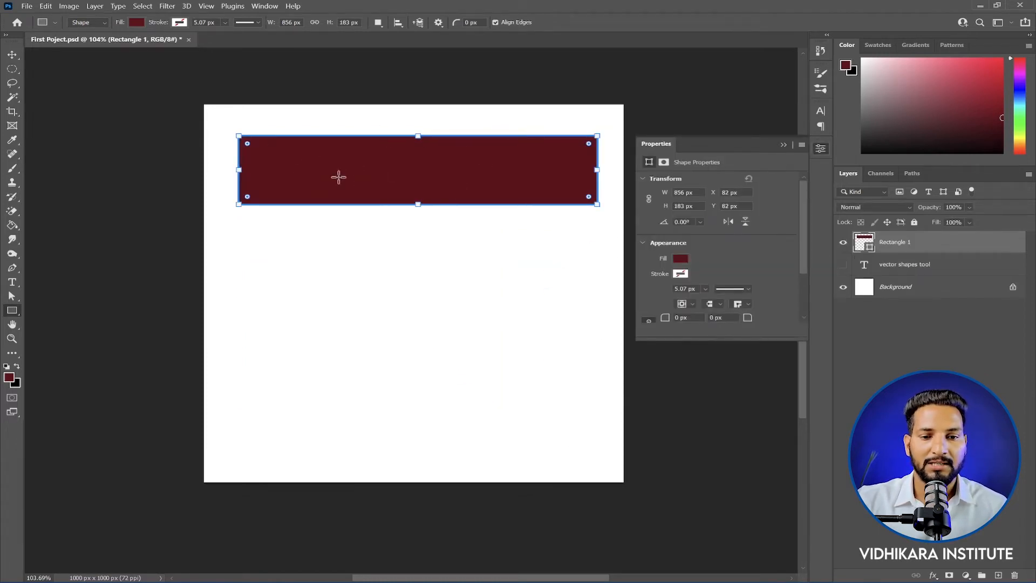
{"action": "left_click", "coordinate": [137, 21]}
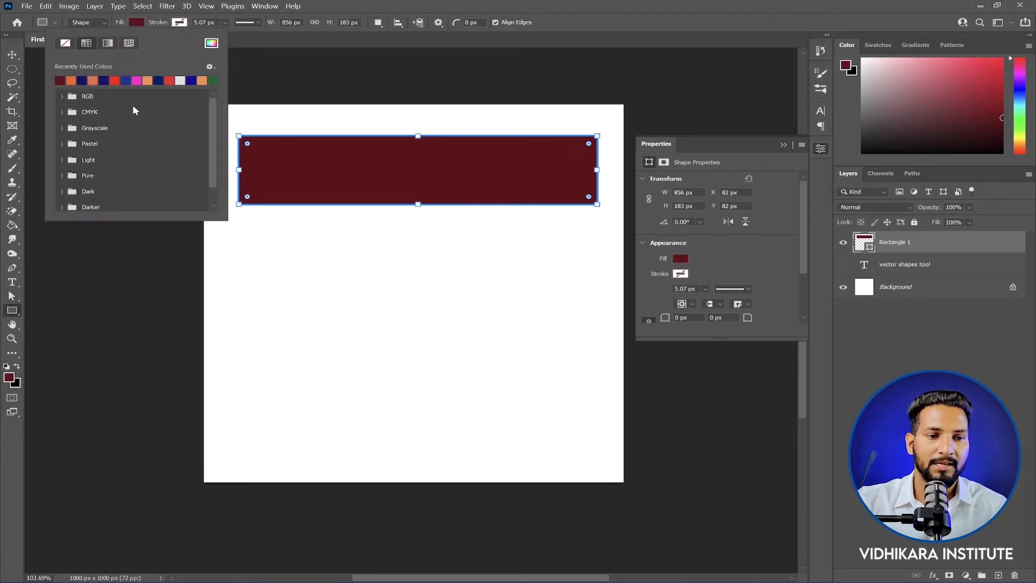
{"action": "left_click", "coordinate": [136, 80]}
{"action": "left_click", "coordinate": [114, 80]}
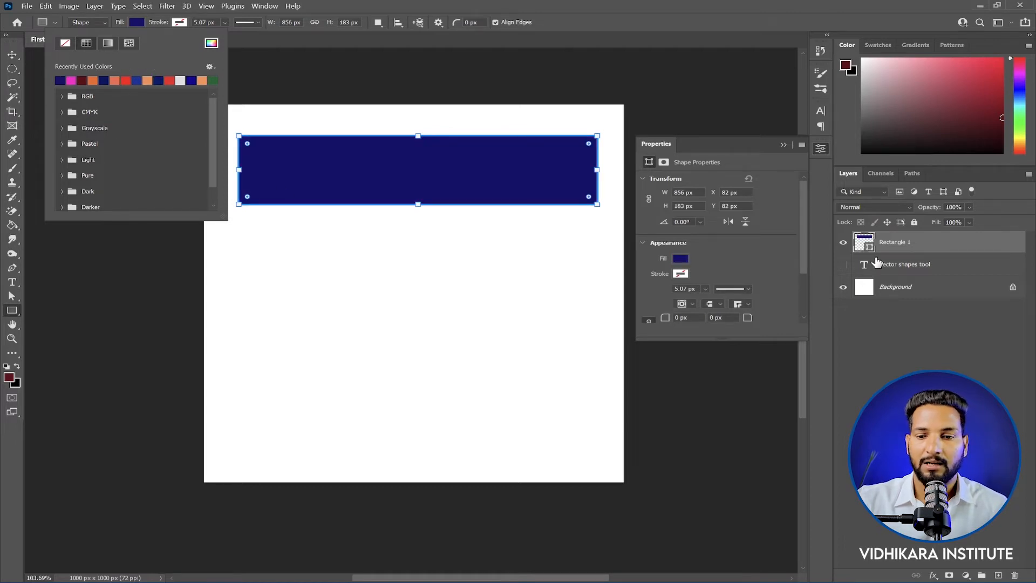
Step: Recolor the rectangle's fill to red with the Color Picker for its shape layer
{"action": "left_click", "coordinate": [868, 247]}
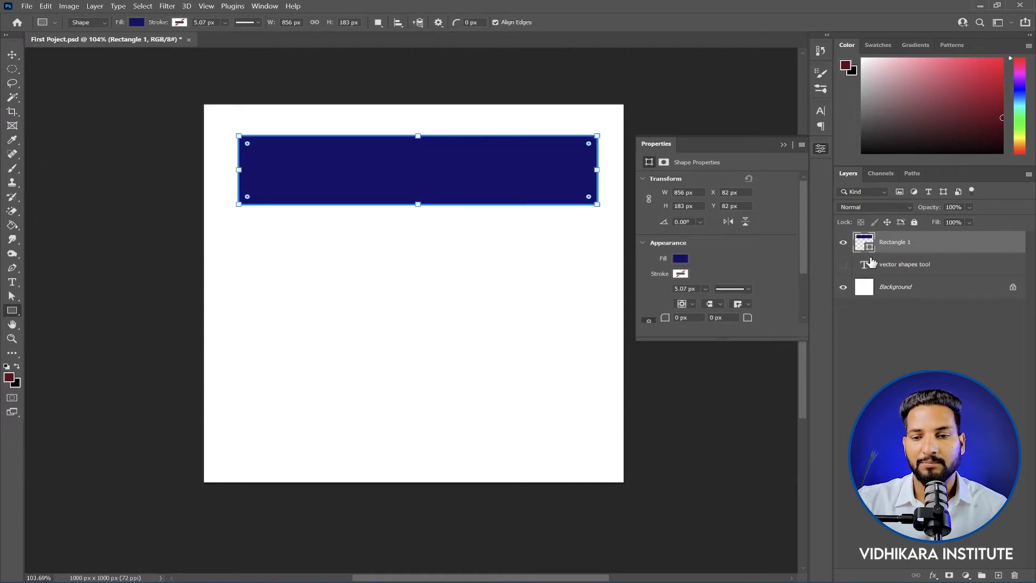
{"action": "double_click", "coordinate": [867, 248]}
{"action": "left_click_drag", "start_coordinate": [683, 132], "coordinate": [718, 73]}
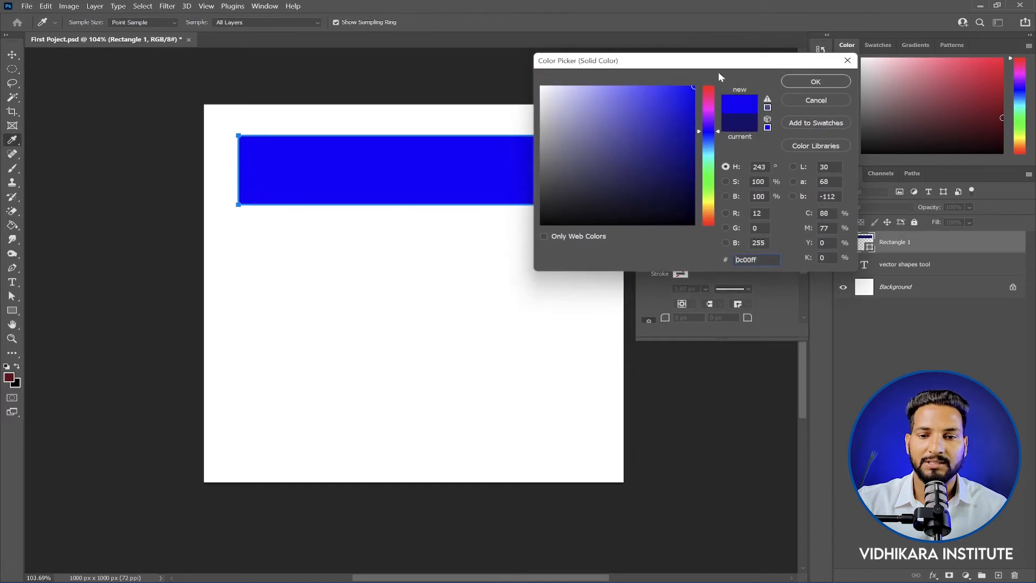
{"action": "left_click", "coordinate": [712, 86]}
{"action": "left_click", "coordinate": [816, 82]}
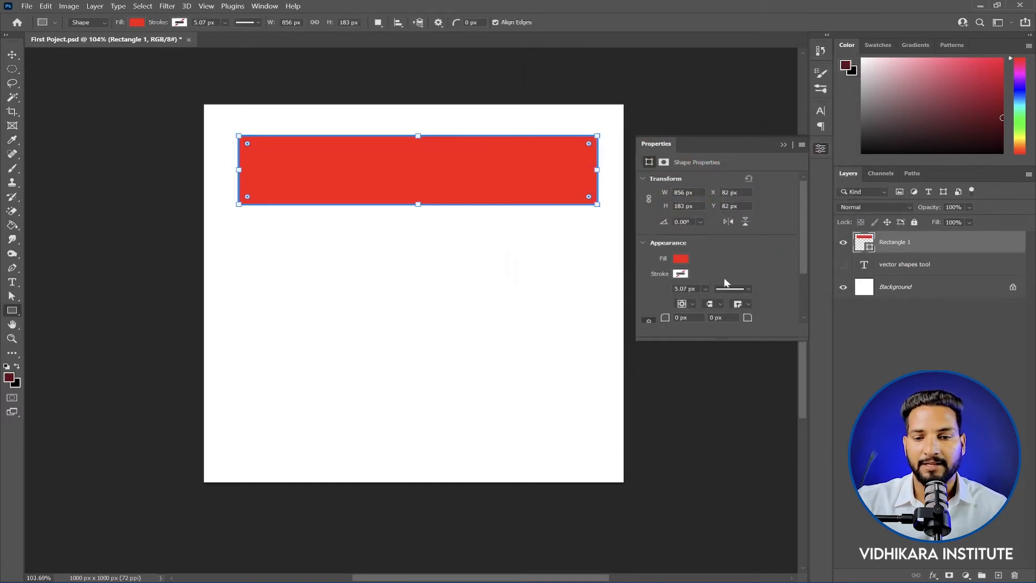
Step: Switch the rectangle's fill to dark blue and back to red using recent colors in the shape properties
{"action": "left_click", "coordinate": [684, 259]}
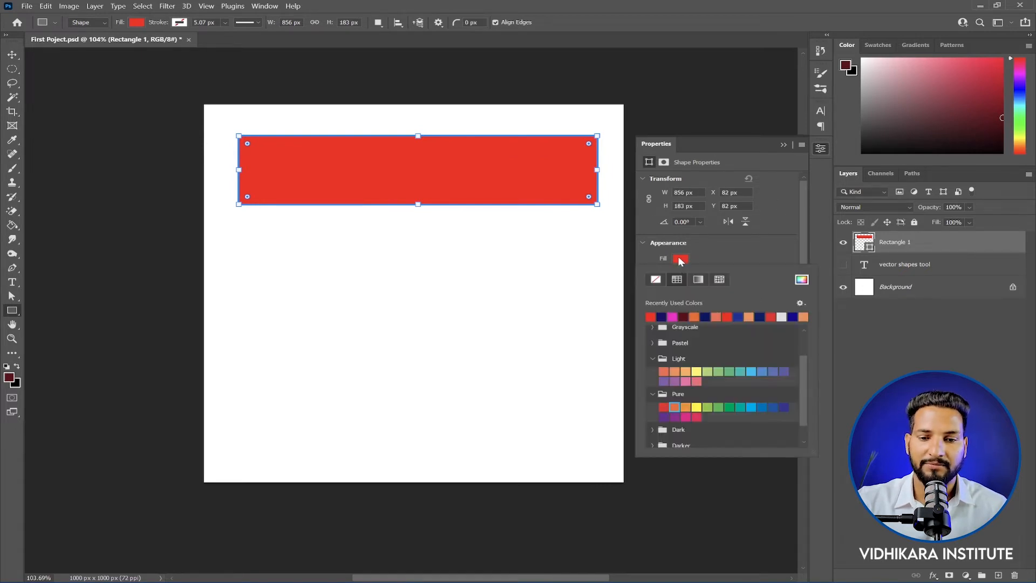
{"action": "left_click", "coordinate": [705, 317]}
{"action": "left_click", "coordinate": [727, 317]}
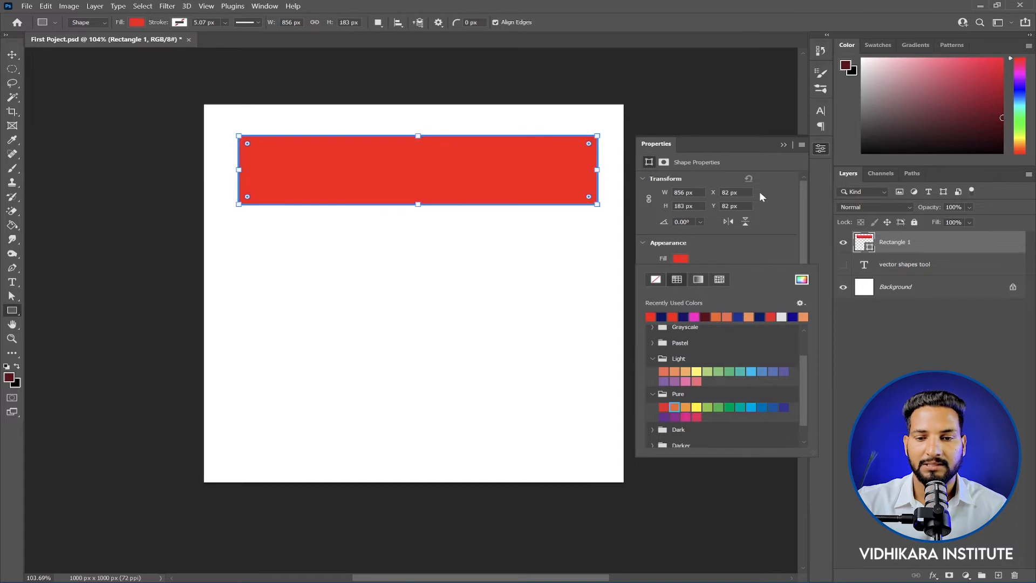
{"action": "left_click", "coordinate": [781, 144]}
Step: Change the rectangle's fill to a linear red-to-purple gradient preset
{"action": "left_click", "coordinate": [137, 22]}
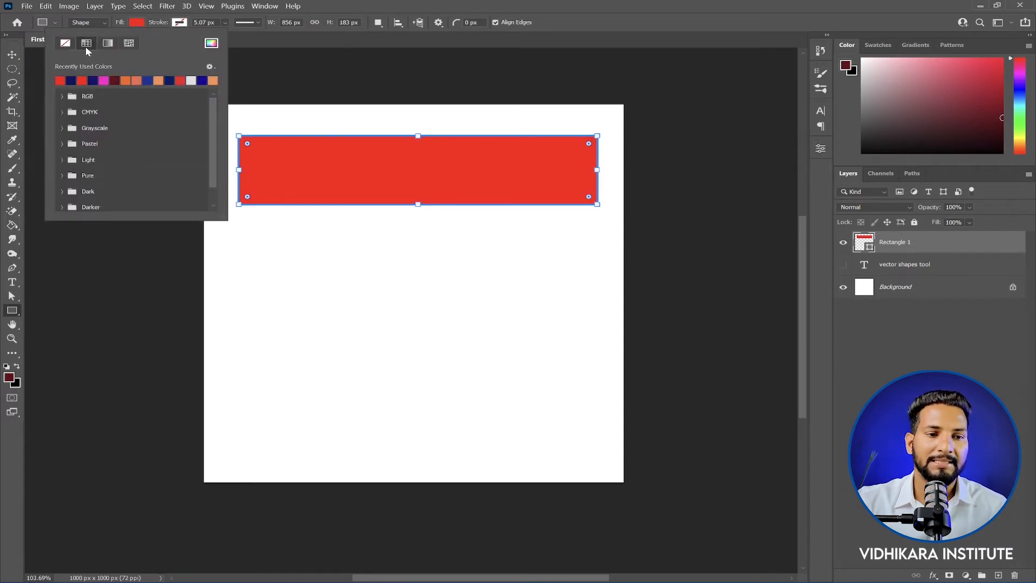
{"action": "left_click", "coordinate": [107, 42]}
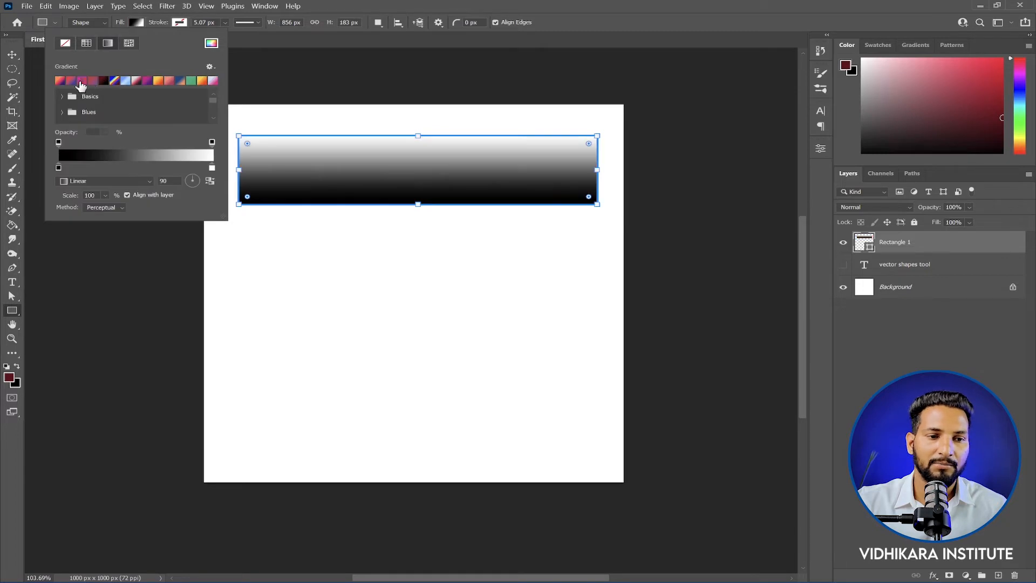
{"action": "left_click", "coordinate": [69, 81]}
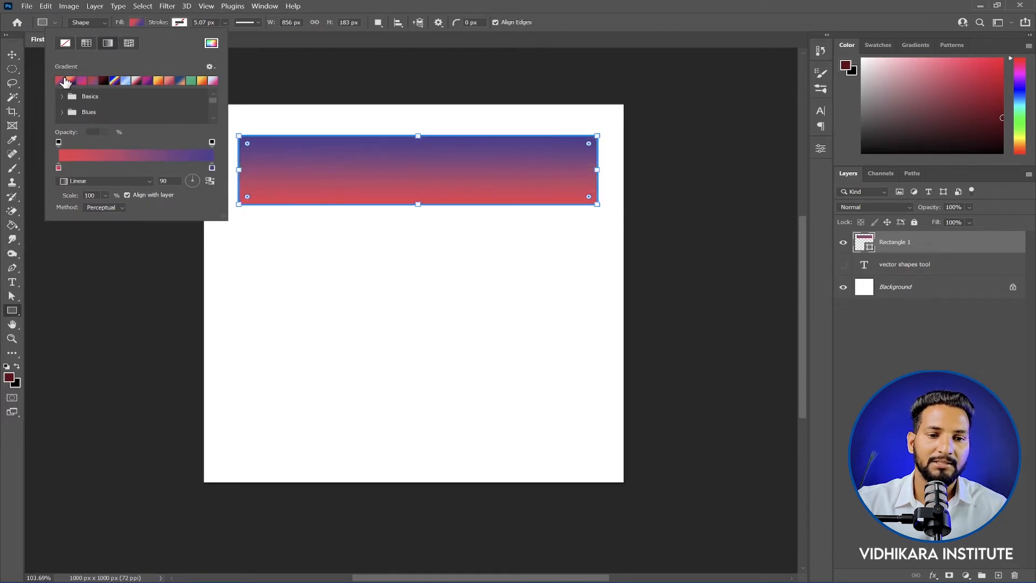
Step: Fill the rectangle with Grass patterns, trying the plain green one and ending on the yellow-leaf one
{"action": "left_click", "coordinate": [129, 44]}
{"action": "left_click", "coordinate": [77, 128]}
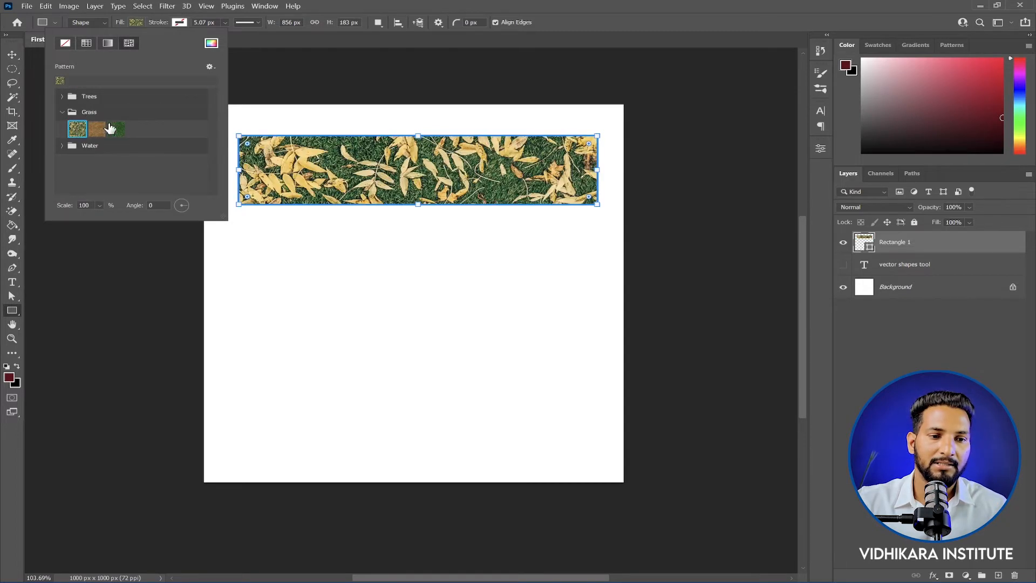
{"action": "left_click", "coordinate": [116, 129]}
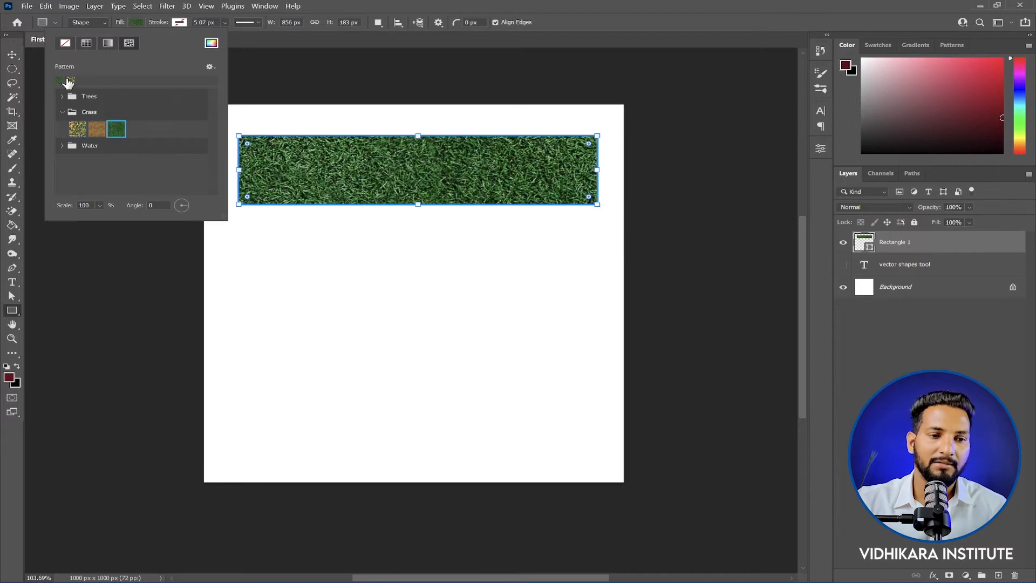
{"action": "left_click", "coordinate": [77, 129]}
Step: Give the rectangle an orange stroke 18.53 px wide and remove its fill
{"action": "left_click", "coordinate": [159, 24]}
{"action": "left_click", "coordinate": [181, 25]}
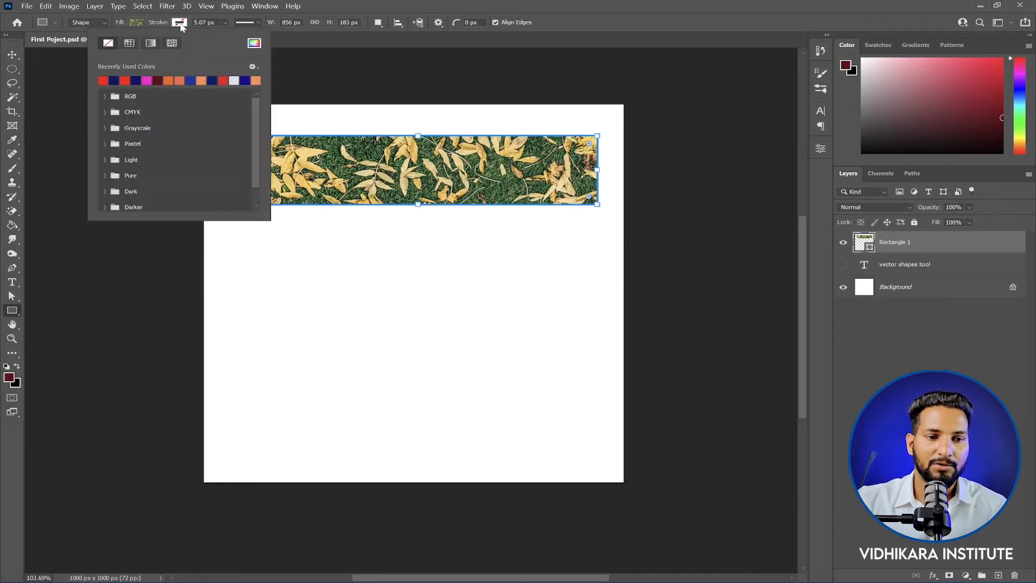
{"action": "left_click", "coordinate": [177, 80]}
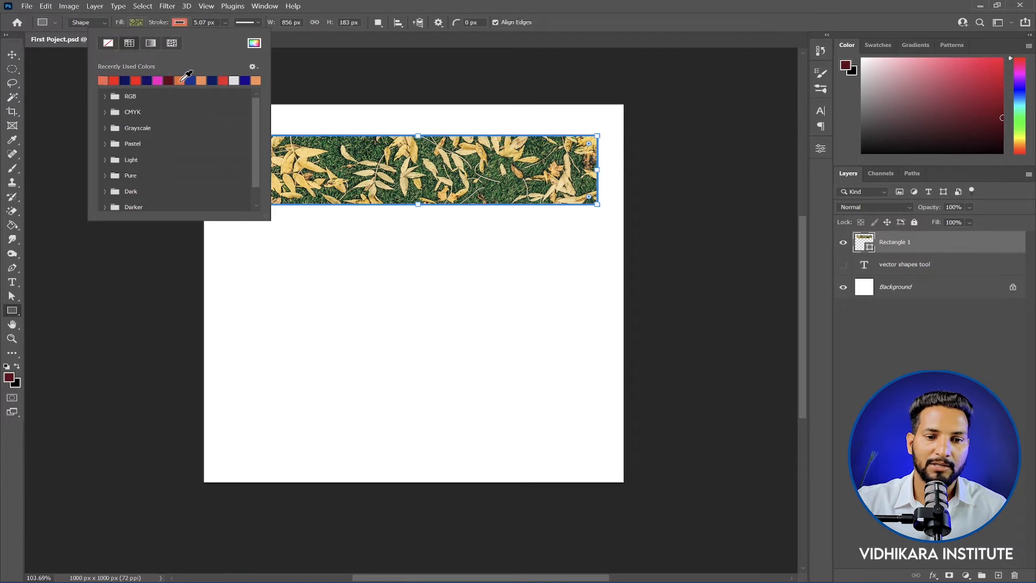
{"action": "left_click", "coordinate": [225, 23]}
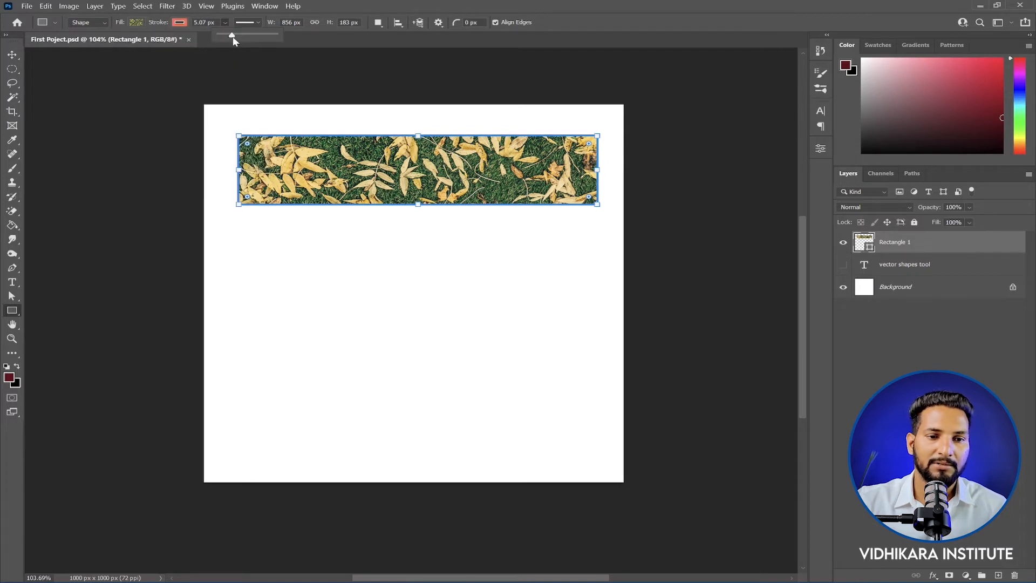
{"action": "mouse_move", "coordinate": [232, 36]}
{"action": "left_mouse_down"}
{"action": "mouse_move", "coordinate": [254, 37]}
{"action": "mouse_move", "coordinate": [244, 37]}
{"action": "left_mouse_up"}
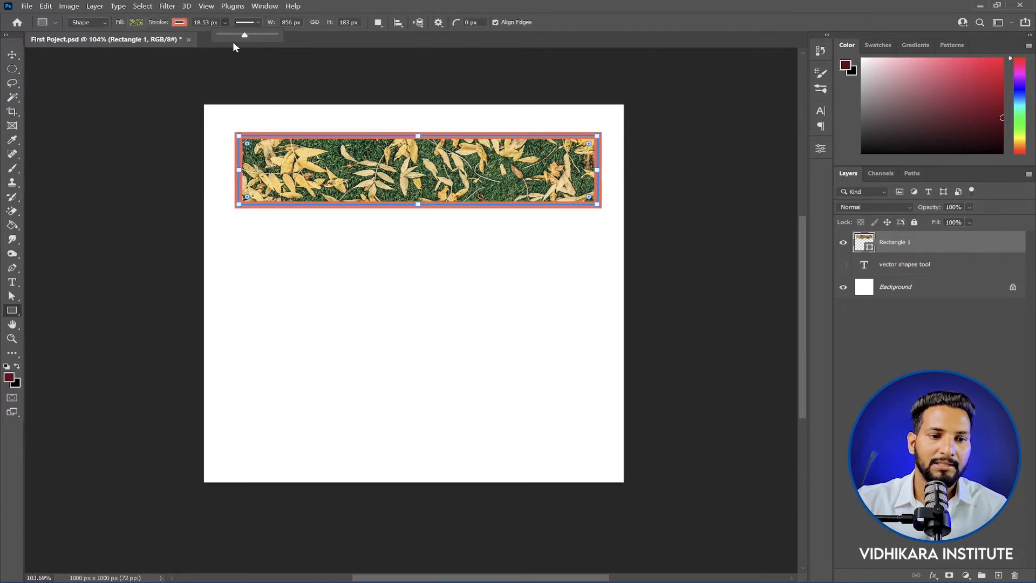
{"action": "left_click", "coordinate": [136, 22]}
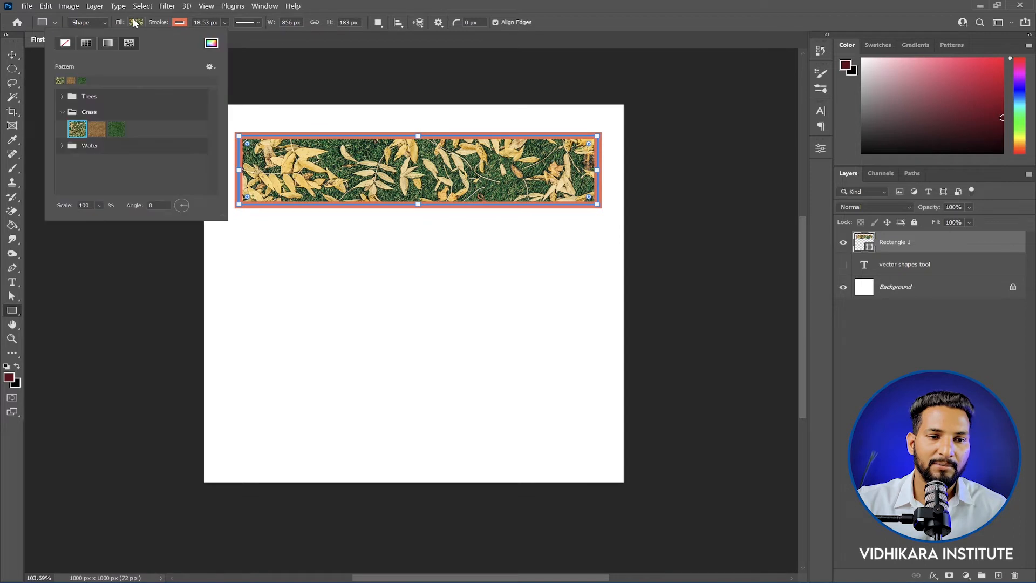
{"action": "left_click", "coordinate": [65, 44]}
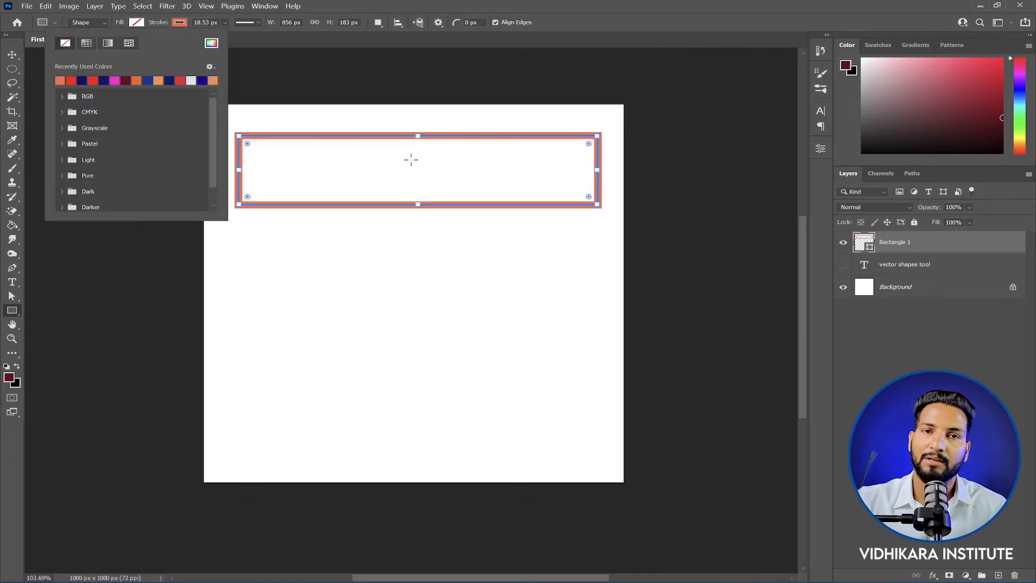
Step: Try gradient strokes on the rectangle, including the orange-pink-purple preset and a yellow-orange one
{"action": "left_click", "coordinate": [184, 23]}
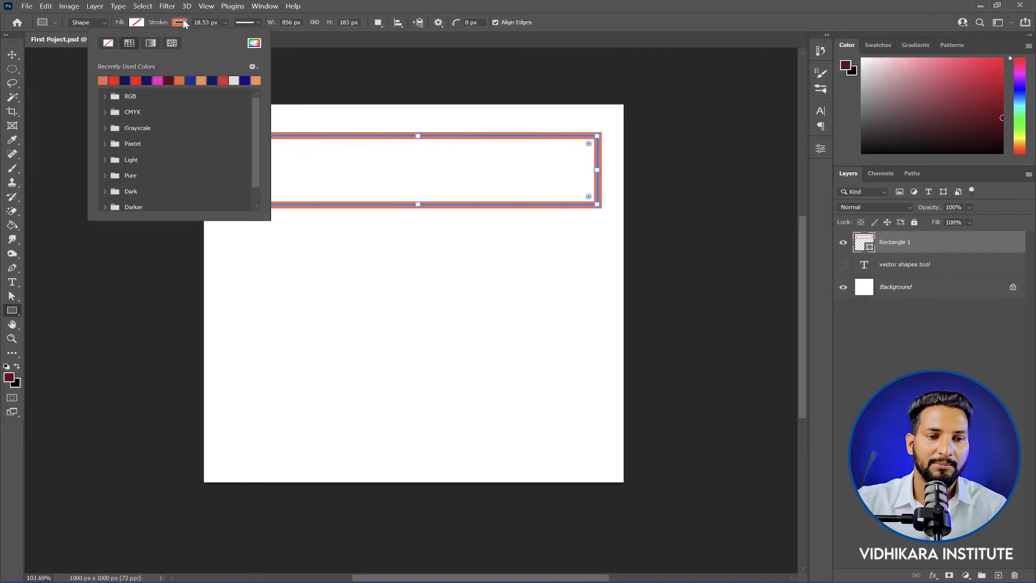
{"action": "left_click", "coordinate": [150, 43]}
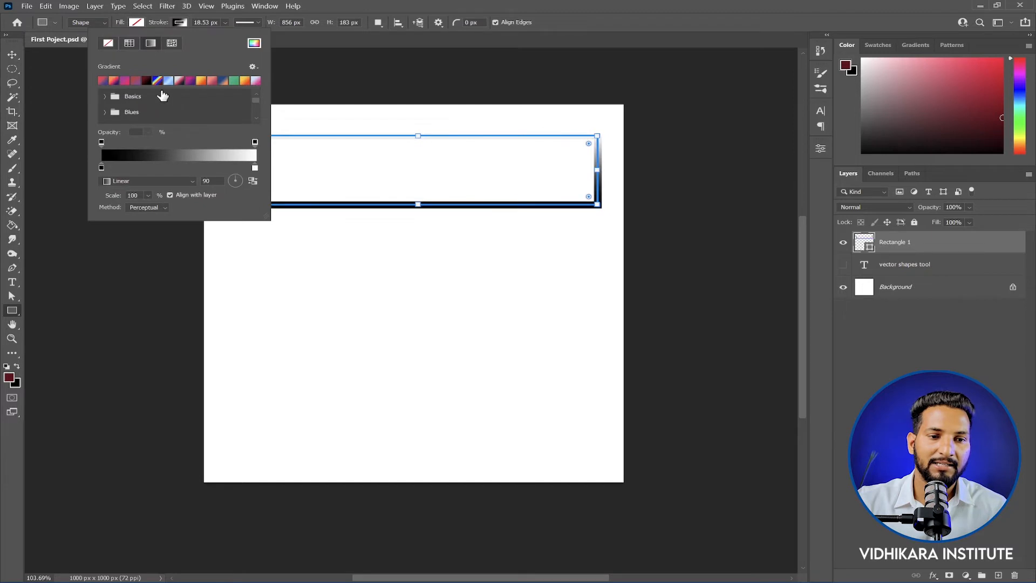
{"action": "left_click", "coordinate": [114, 81]}
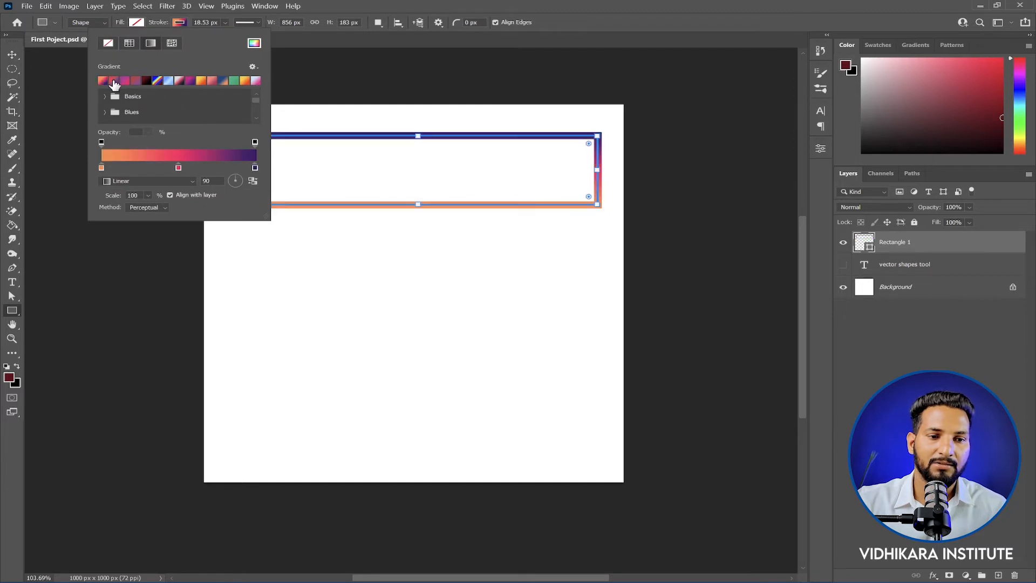
{"action": "left_click", "coordinate": [203, 81]}
Step: Apply the third Trees pattern to the rectangle's stroke and widen the stroke to 33.92 px
{"action": "left_click", "coordinate": [171, 43]}
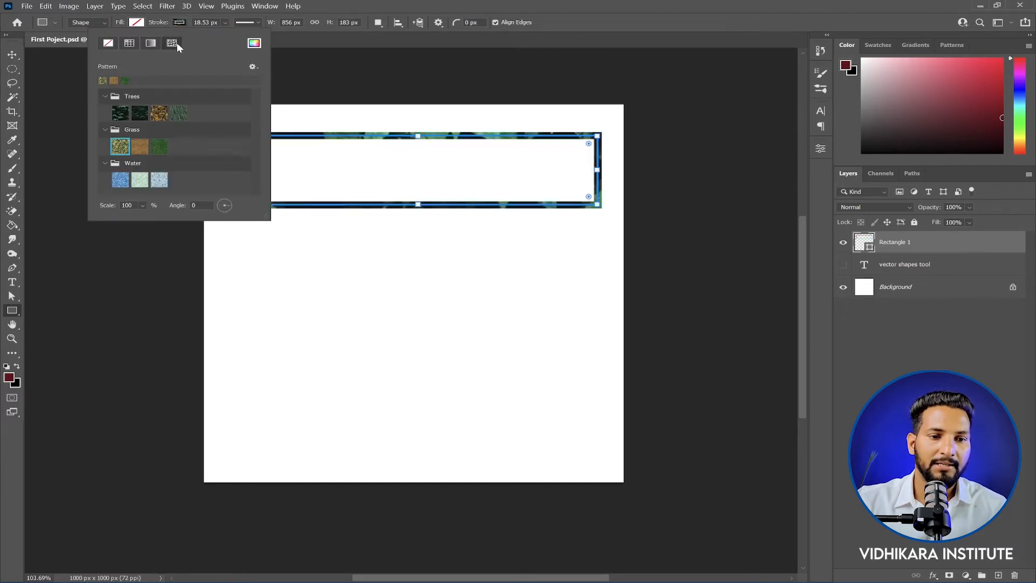
{"action": "left_click", "coordinate": [159, 113]}
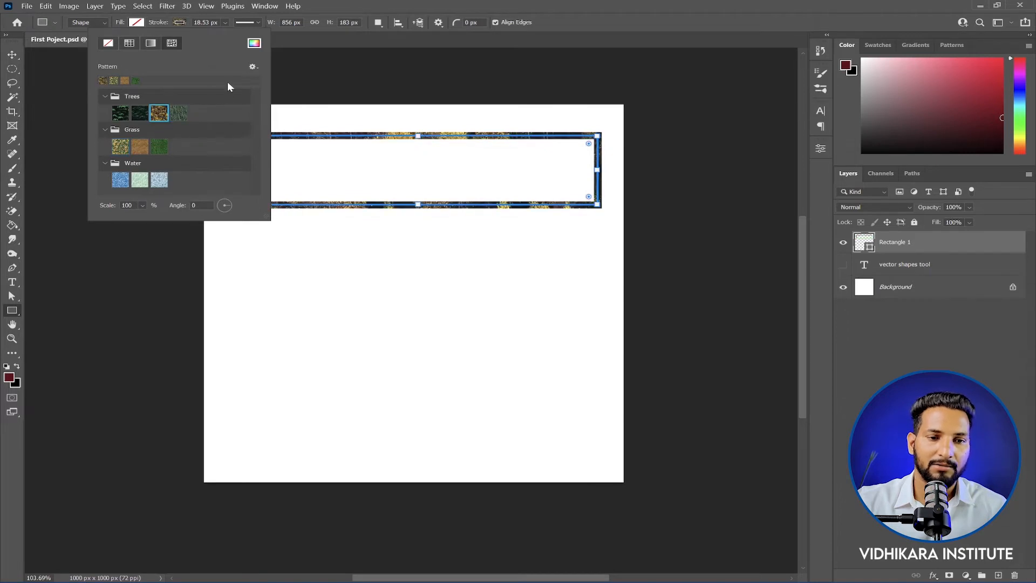
{"action": "left_click", "coordinate": [219, 14]}
{"action": "left_click", "coordinate": [225, 23]}
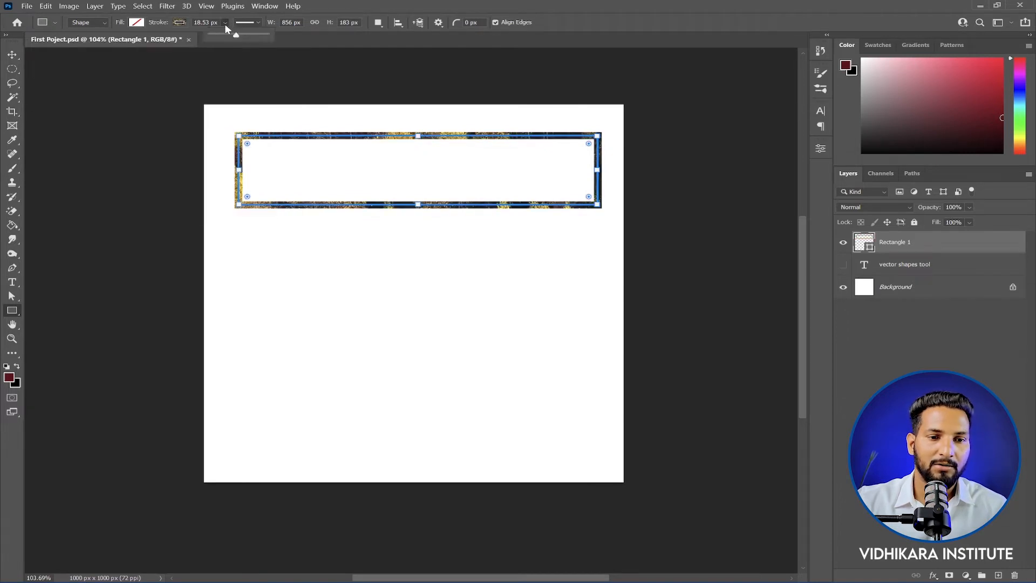
{"action": "left_click_drag", "start_coordinate": [236, 35], "coordinate": [250, 36]}
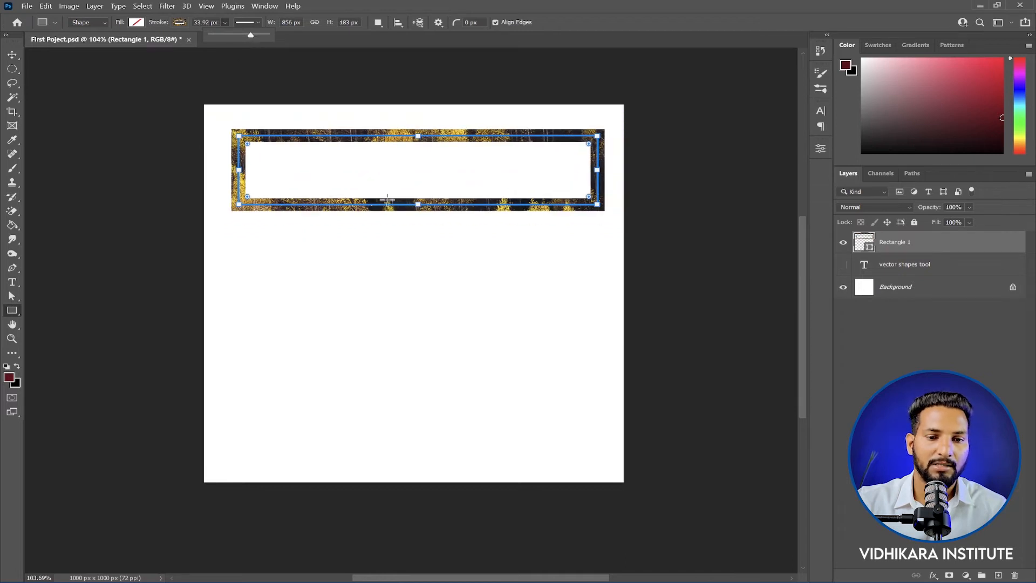
Step: Stretch the rectangle to a height of 709 px and try dashed and dotted stroke styles, ending on the dashed one
{"action": "left_click_drag", "start_coordinate": [418, 205], "coordinate": [418, 403]}
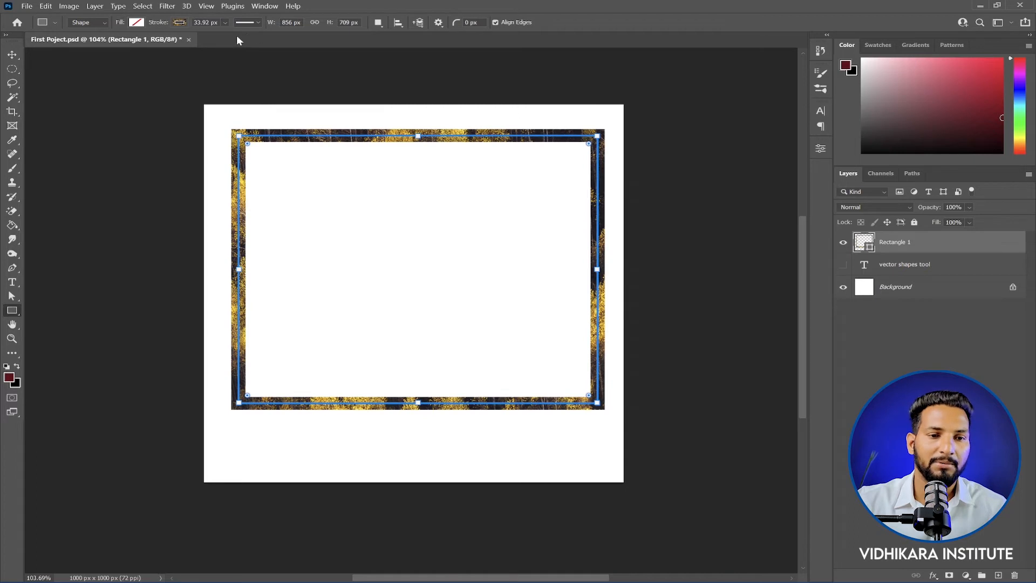
{"action": "left_click", "coordinate": [255, 23]}
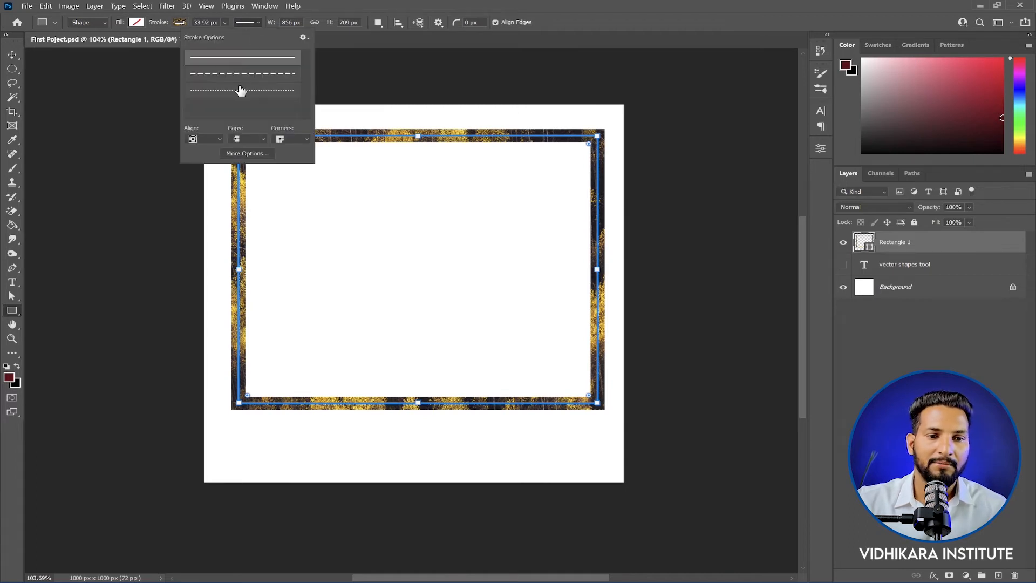
{"action": "left_click", "coordinate": [246, 75]}
{"action": "left_click", "coordinate": [243, 90]}
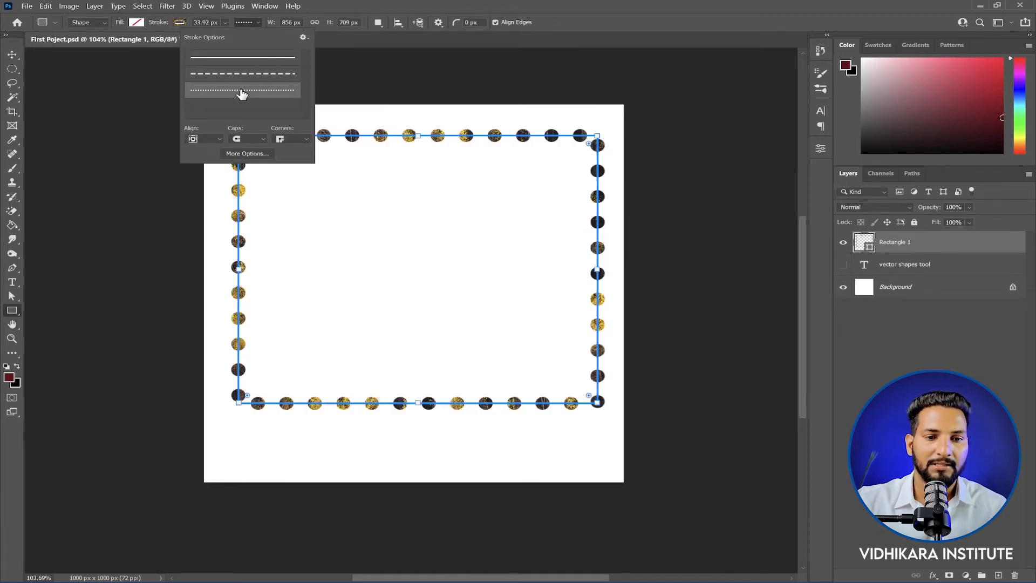
{"action": "left_click", "coordinate": [250, 74]}
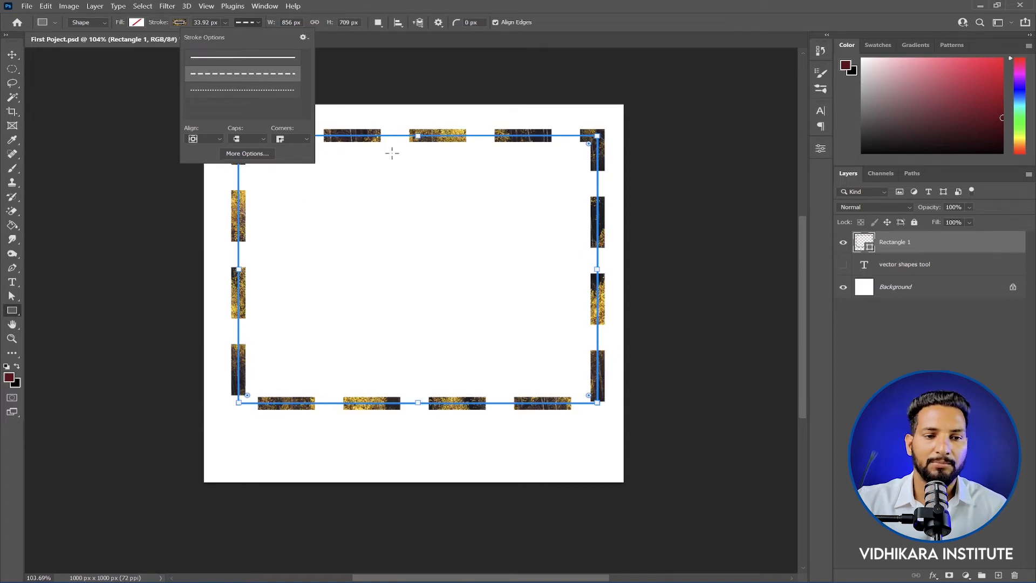
Step: Fill the rectangle with the salmon-orange recently used color and change its stroke to solid dark blue
{"action": "left_click", "coordinate": [136, 23]}
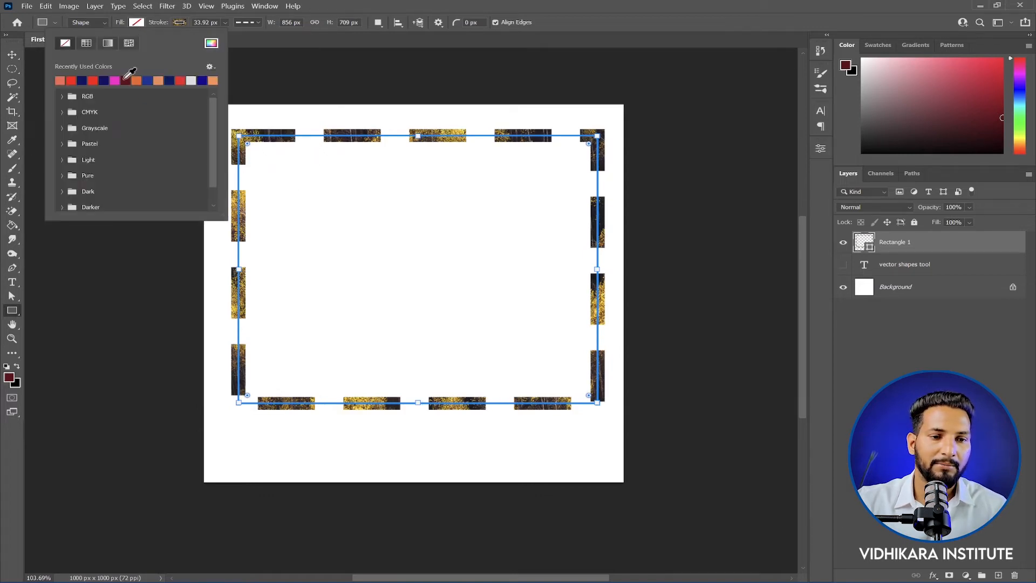
{"action": "left_click", "coordinate": [60, 80]}
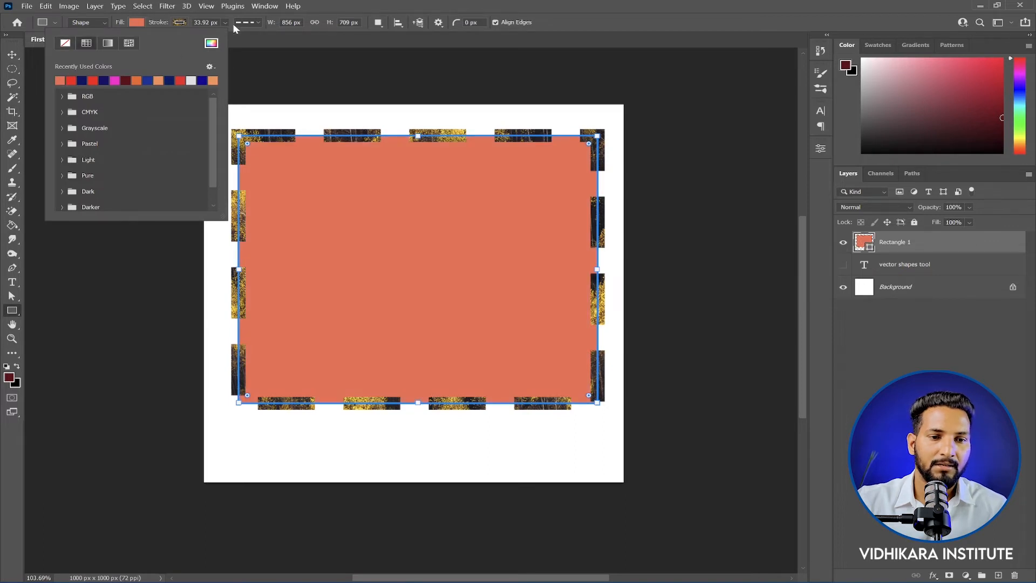
{"action": "left_click", "coordinate": [180, 22]}
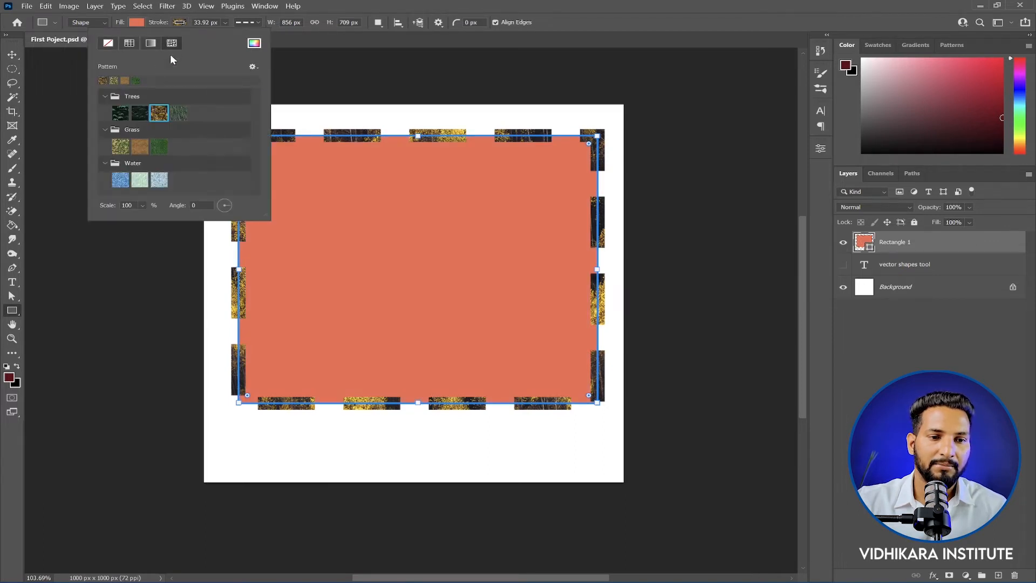
{"action": "left_click", "coordinate": [129, 42]}
Step: Try the inside, center and outside alignments on the rectangle's dashed stroke, ending on outside
{"action": "left_click", "coordinate": [247, 22]}
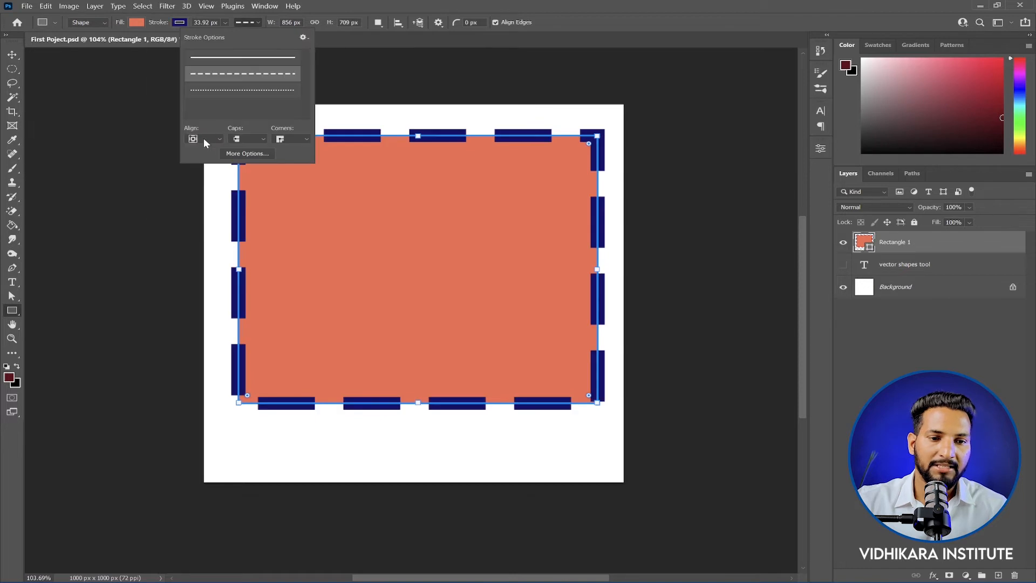
{"action": "left_click", "coordinate": [211, 140]}
{"action": "left_click", "coordinate": [202, 147]}
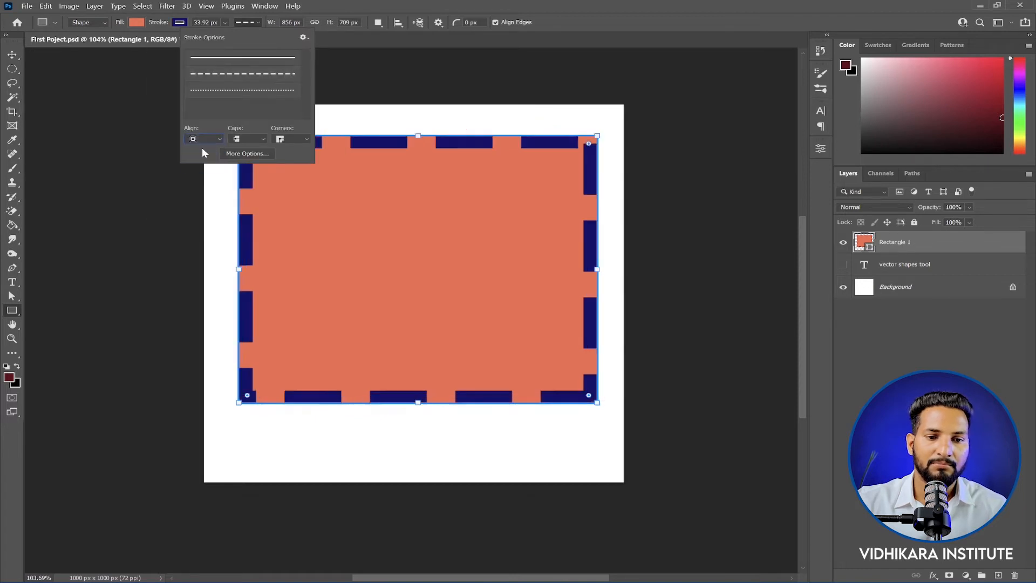
{"action": "left_click", "coordinate": [202, 139]}
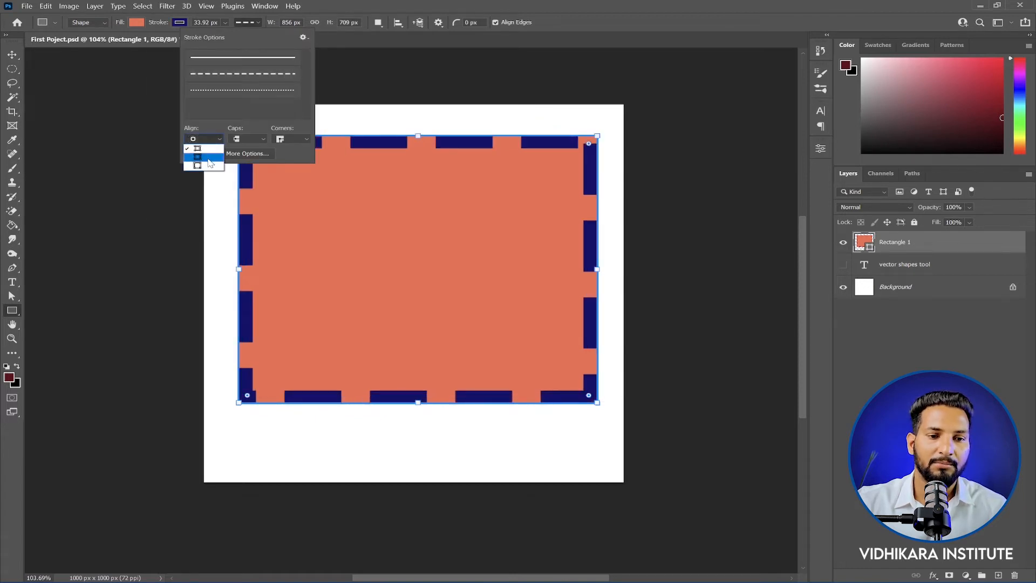
{"action": "left_click", "coordinate": [202, 156]}
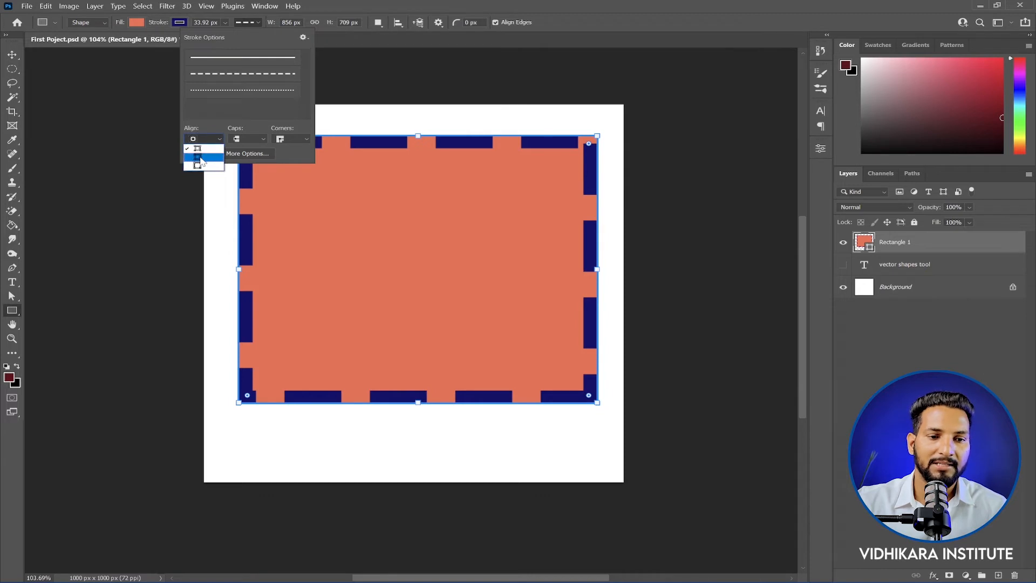
{"action": "left_click", "coordinate": [208, 140]}
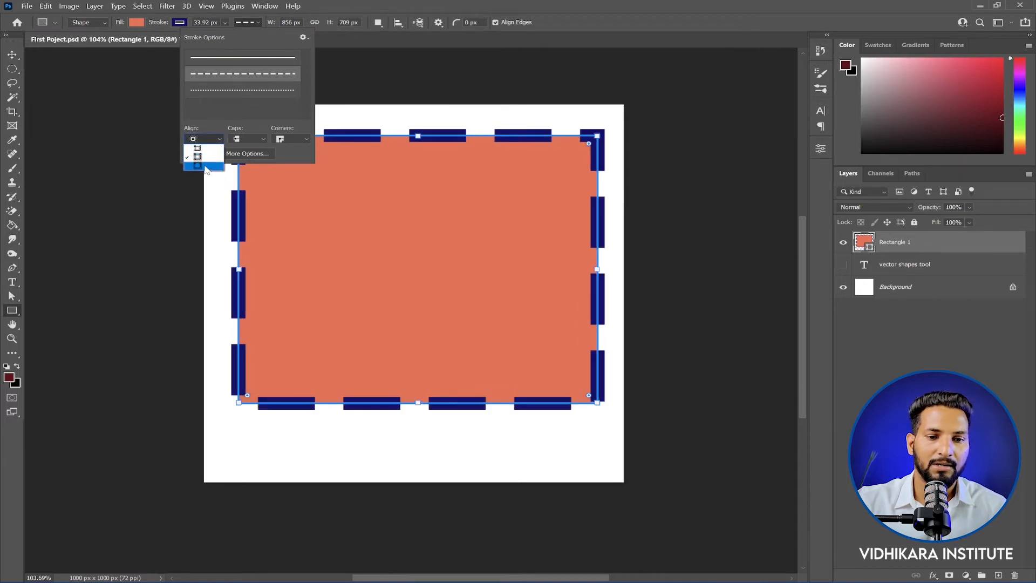
{"action": "left_click", "coordinate": [207, 166]}
Step: Try the round and square cap styles on the dashes of the rectangle's stroke
{"action": "left_click", "coordinate": [247, 139]}
{"action": "left_click", "coordinate": [248, 149]}
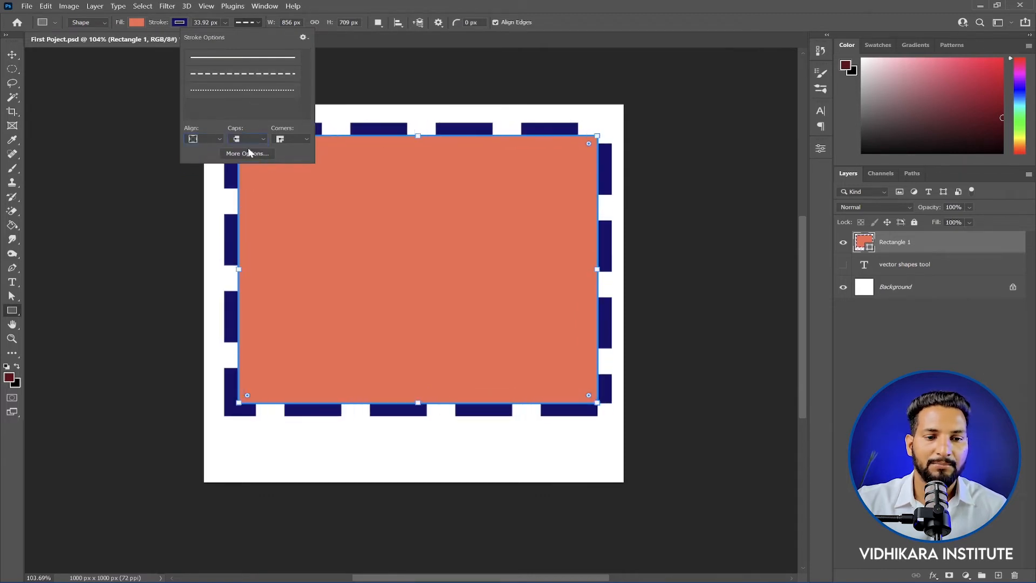
{"action": "left_click", "coordinate": [251, 140]}
{"action": "left_click", "coordinate": [254, 155]}
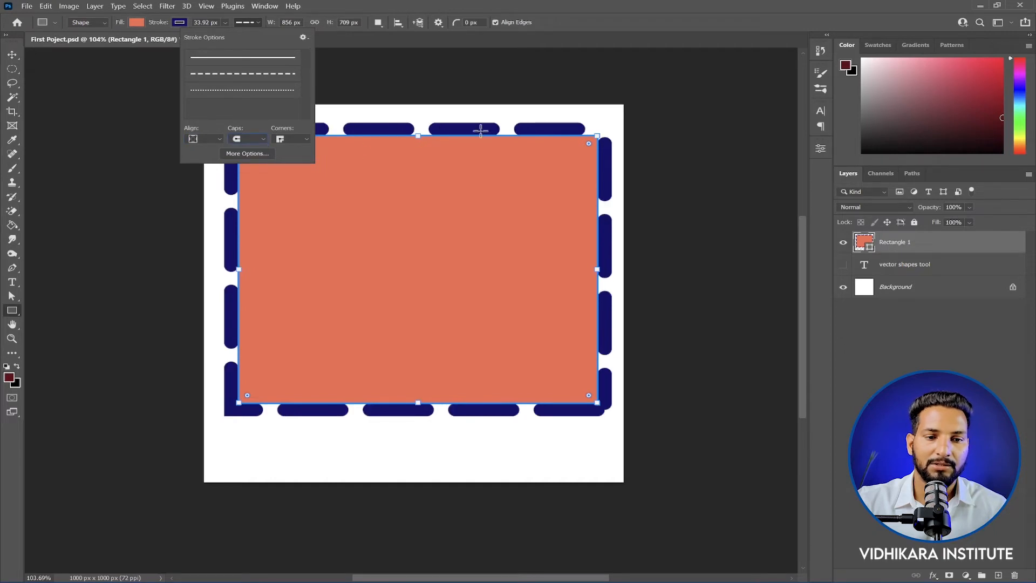
{"action": "left_click", "coordinate": [260, 142]}
{"action": "left_click", "coordinate": [251, 164]}
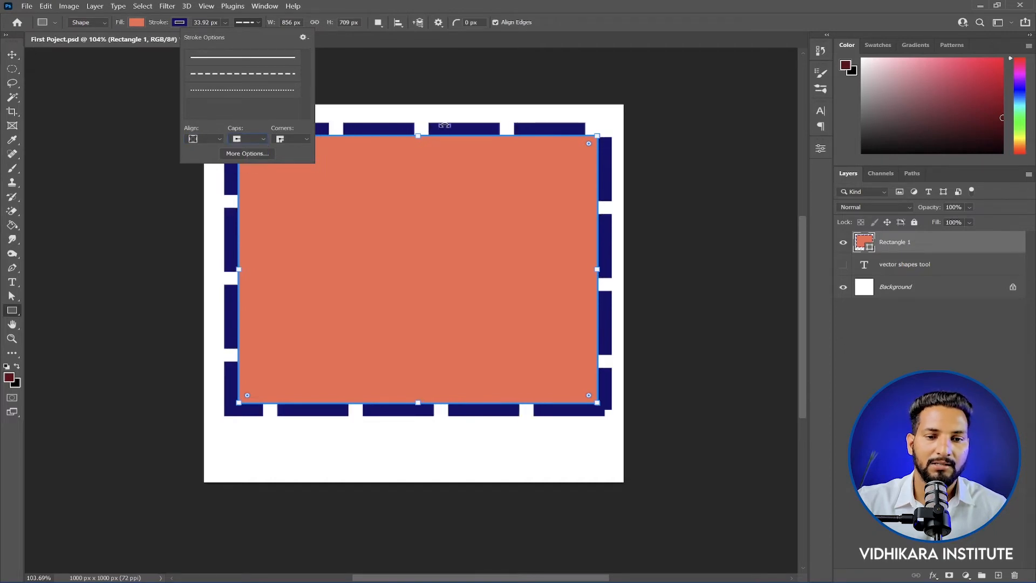
Step: Switch the rectangle's stroke to a solid line and move the rectangle left, partly off the canvas, to about X -254 px
{"action": "left_click", "coordinate": [287, 139]}
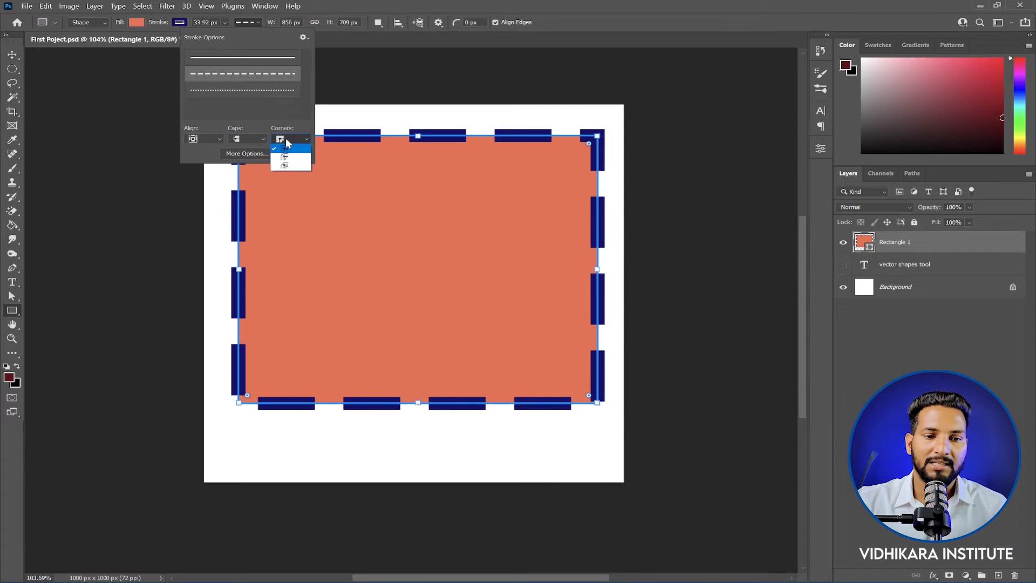
{"action": "left_click", "coordinate": [268, 57]}
{"action": "left_click", "coordinate": [244, 59]}
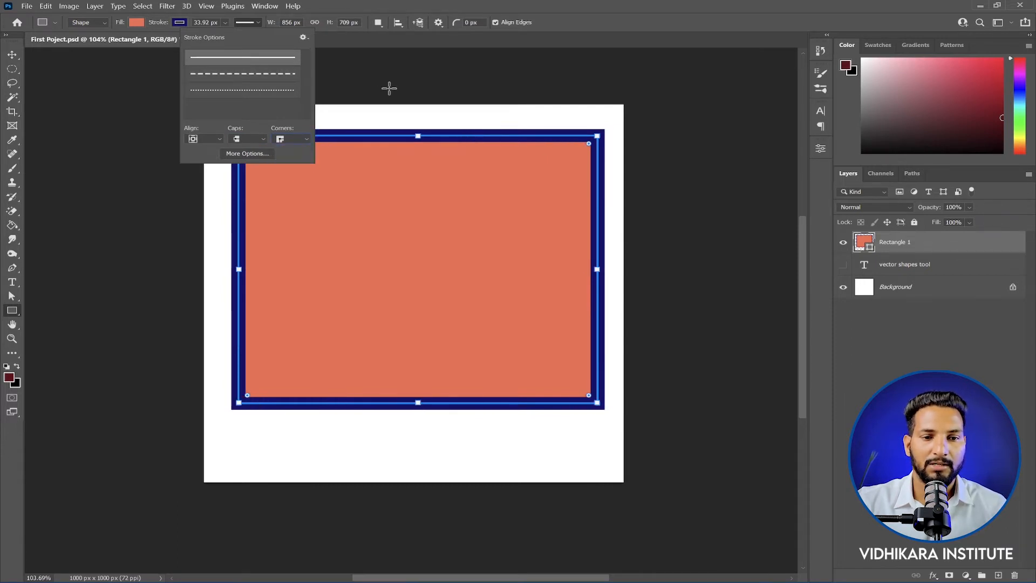
{"action": "key", "text": "v"}
{"action": "scroll", "coordinate": [254, 135], "scroll_direction": "up", "scroll_amount": 5}
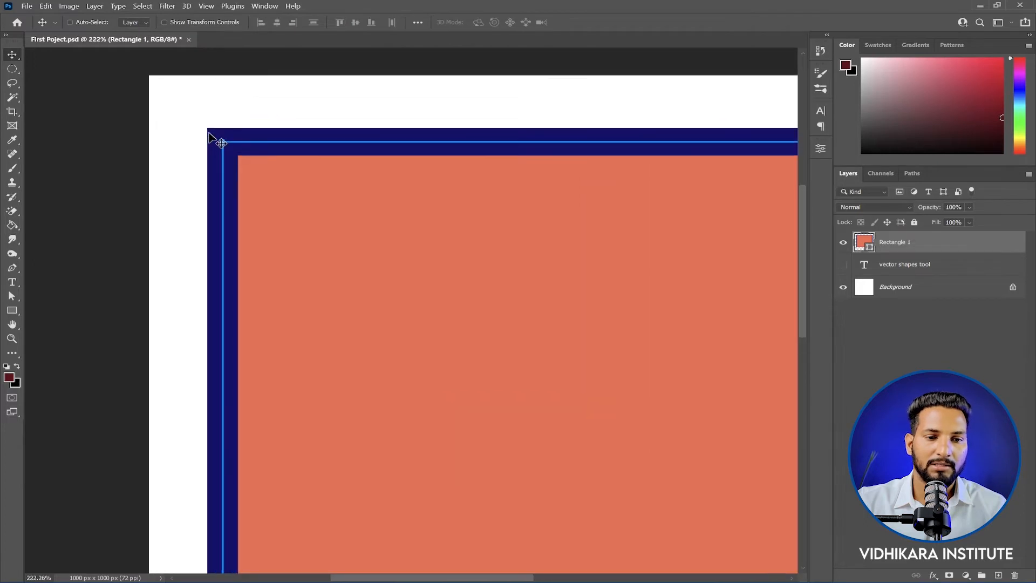
{"action": "scroll", "coordinate": [209, 133], "scroll_direction": "down", "scroll_amount": 2}
{"action": "left_click_drag", "start_coordinate": [777, 158], "coordinate": [536, 154]}
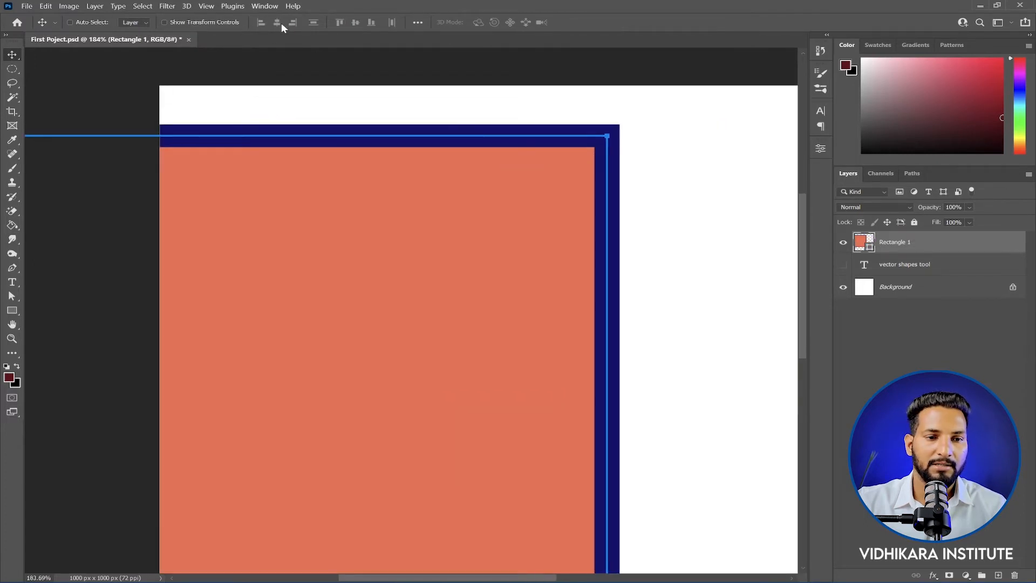
Step: Try round and bevel corners on the rectangle's solid stroke, ending on miter corners
{"action": "left_click", "coordinate": [11, 310]}
{"action": "left_click", "coordinate": [247, 22]}
{"action": "left_click", "coordinate": [291, 138]}
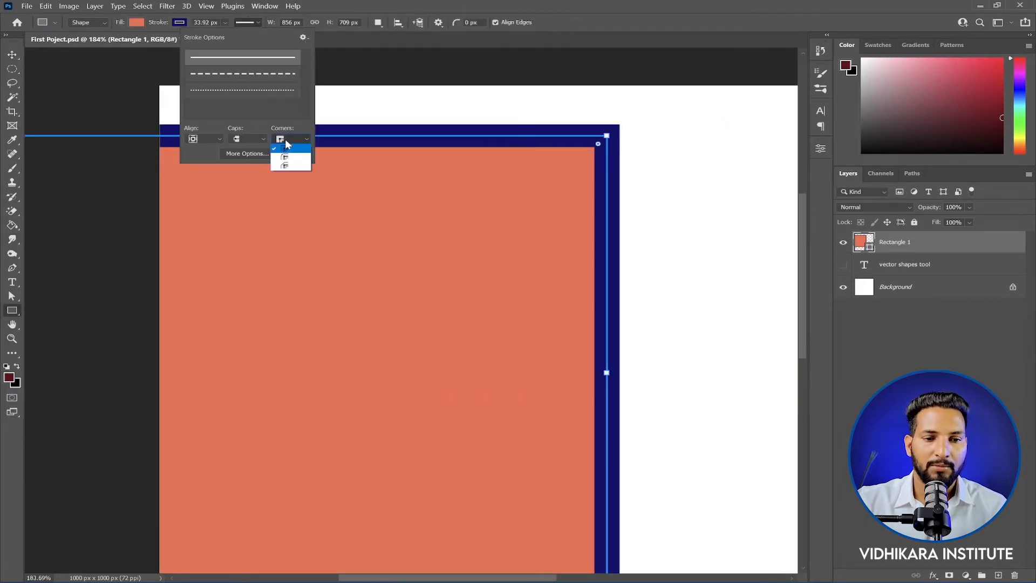
{"action": "left_click", "coordinate": [288, 157]}
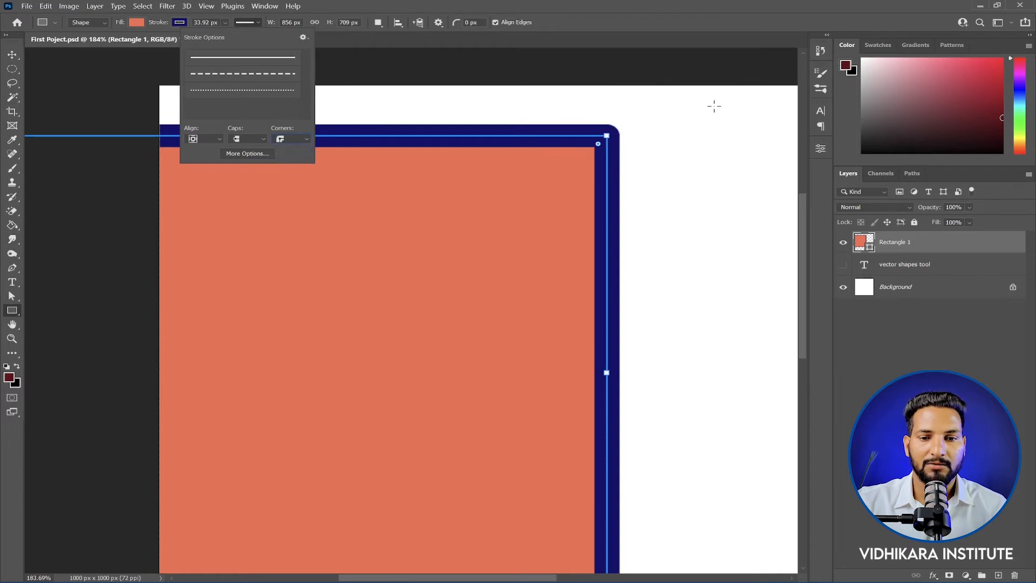
{"action": "left_click", "coordinate": [302, 141]}
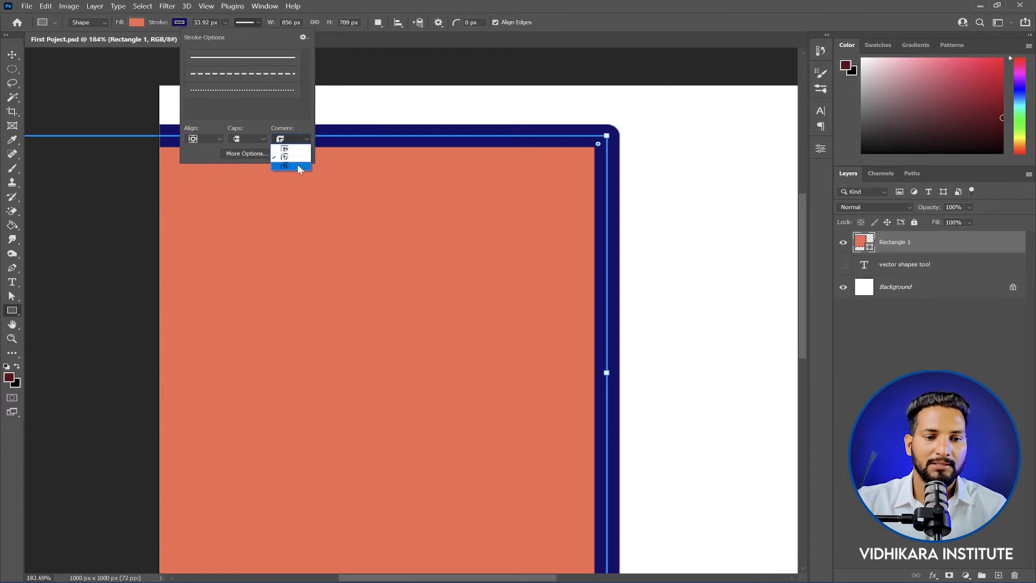
{"action": "left_click", "coordinate": [300, 170]}
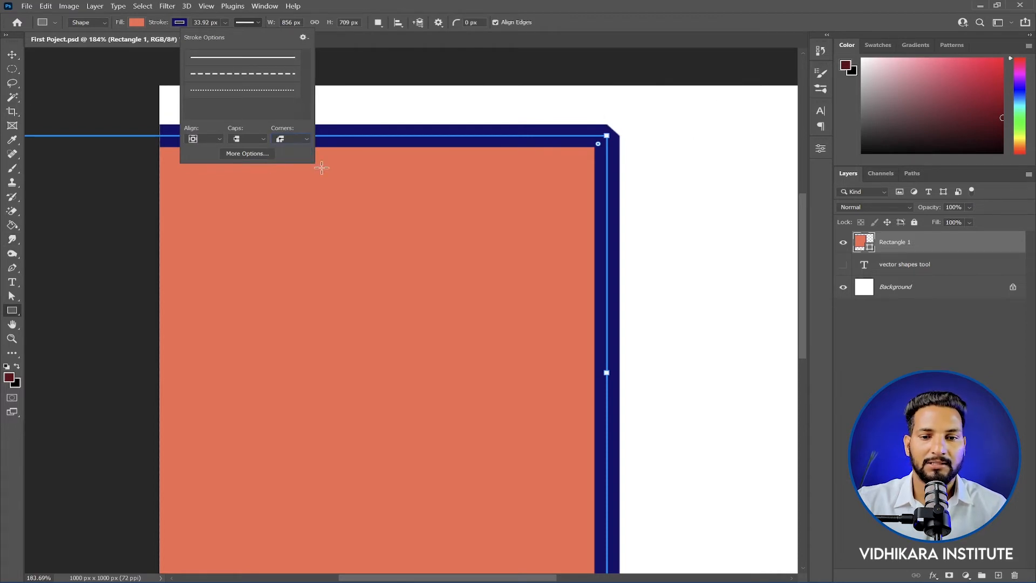
{"action": "left_click", "coordinate": [291, 140]}
{"action": "left_click", "coordinate": [291, 149]}
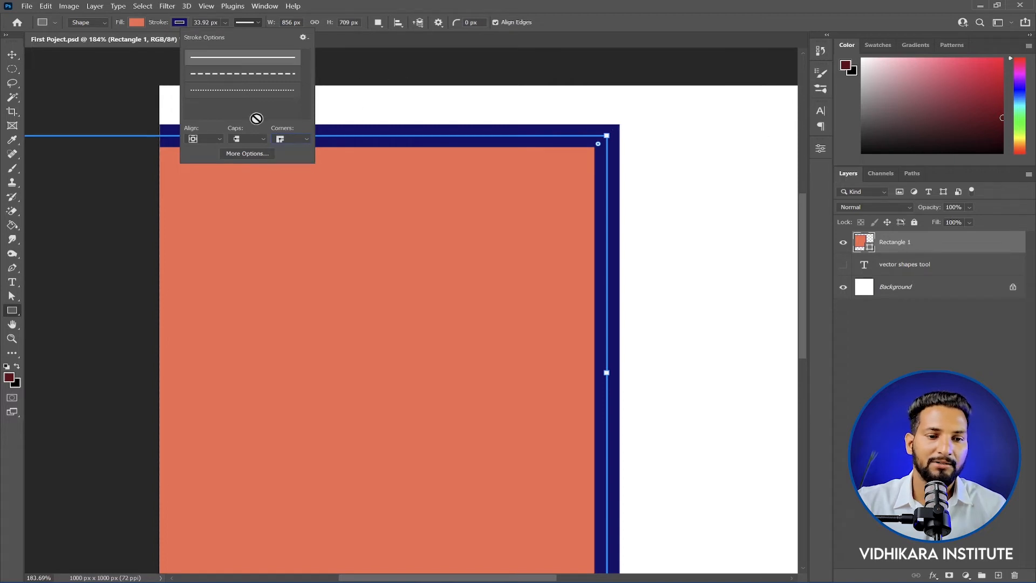
Step: Examine the detailed stroke settings and the rectangle's shape properties, including the stroke alignment, caps and corner options
{"action": "left_click", "coordinate": [254, 154]}
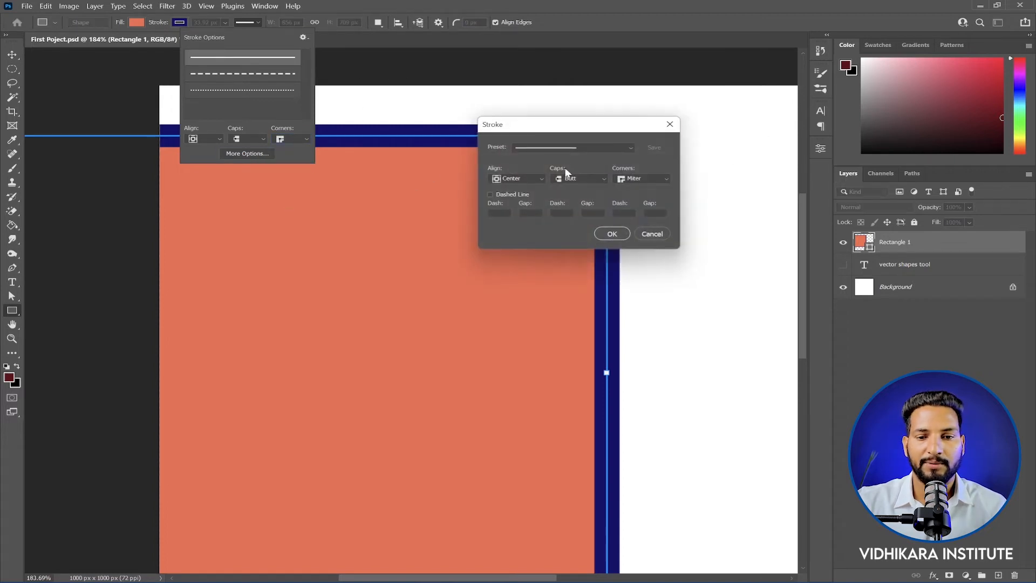
{"action": "left_click", "coordinate": [670, 124]}
{"action": "scroll", "coordinate": [459, 142], "scroll_direction": "down", "scroll_amount": 5}
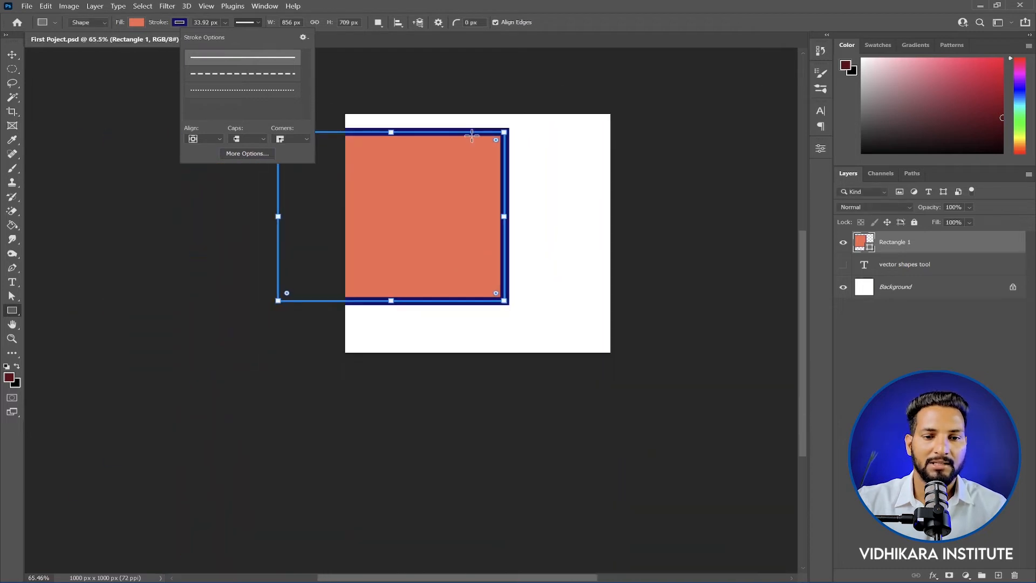
{"action": "scroll", "coordinate": [747, 232], "scroll_direction": "up", "scroll_amount": 1}
{"action": "left_click", "coordinate": [821, 148]}
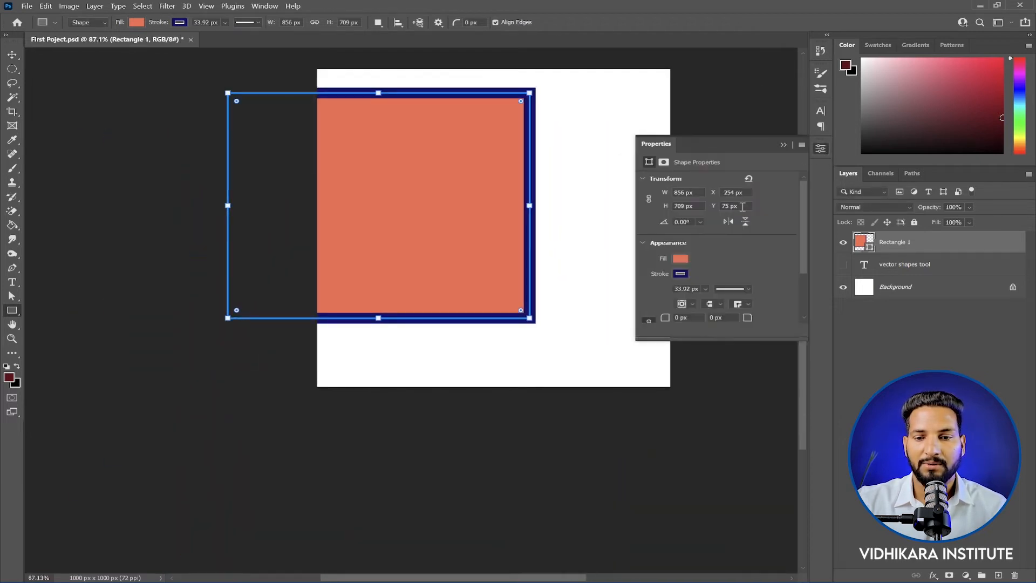
{"action": "scroll", "coordinate": [733, 267], "scroll_direction": "down", "scroll_amount": 5}
{"action": "left_click", "coordinate": [695, 271]}
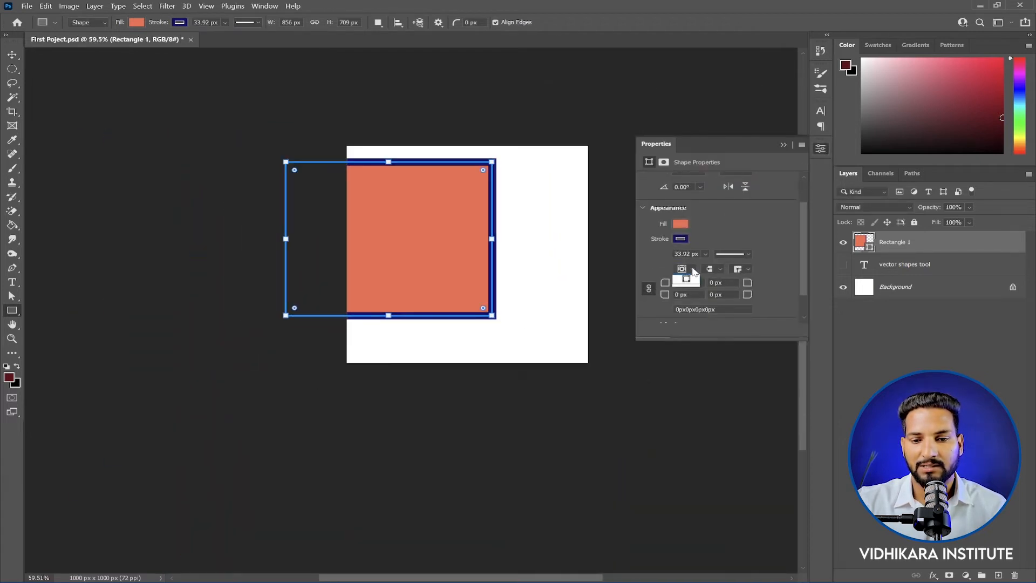
{"action": "left_click", "coordinate": [694, 272]}
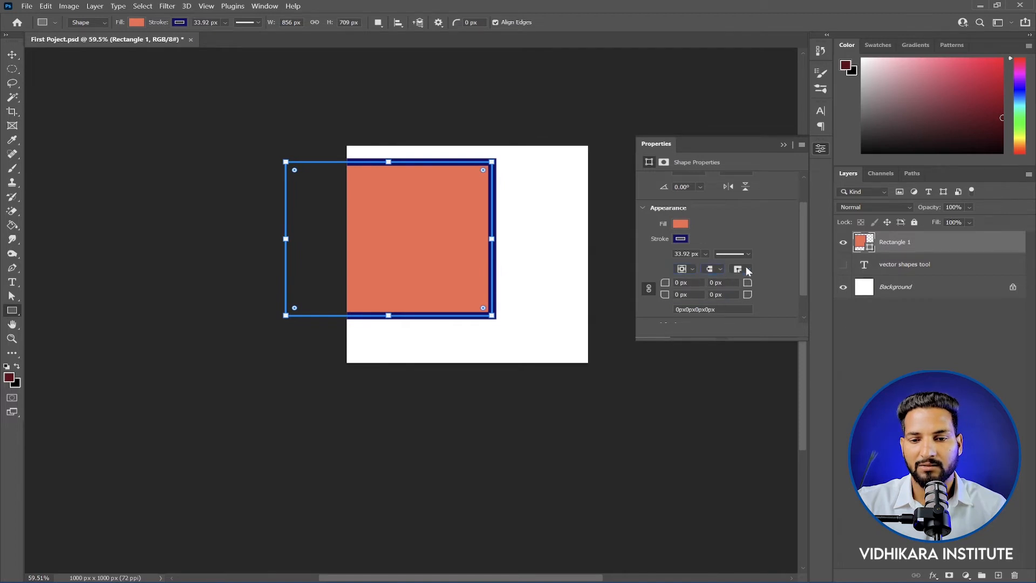
{"action": "left_click", "coordinate": [747, 270]}
{"action": "left_click", "coordinate": [718, 270]}
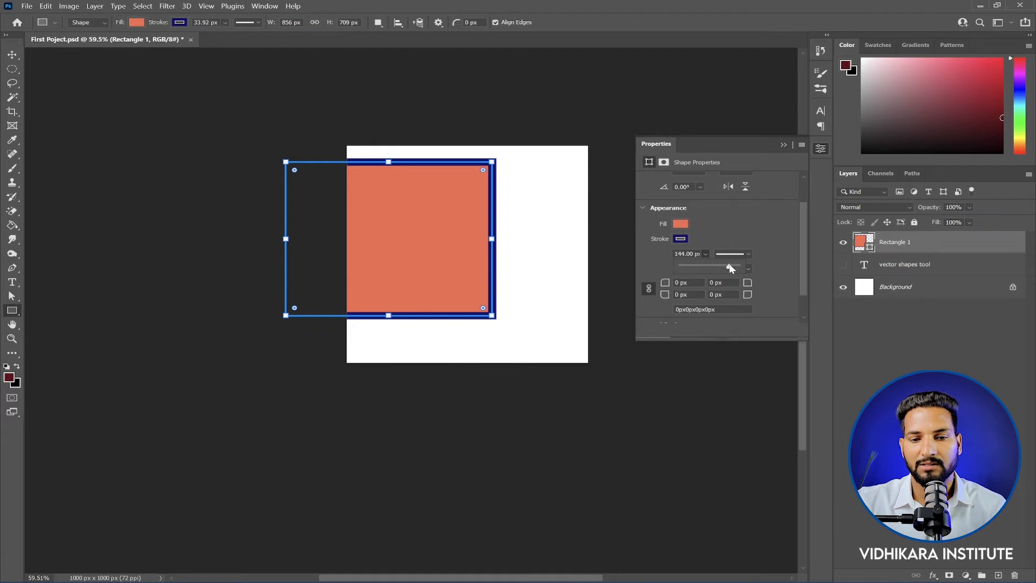
Step: Reduce the rectangle's stroke width to 22.38 px
{"action": "left_click_drag", "start_coordinate": [730, 268], "coordinate": [710, 266]}
{"action": "left_click", "coordinate": [555, 245]}
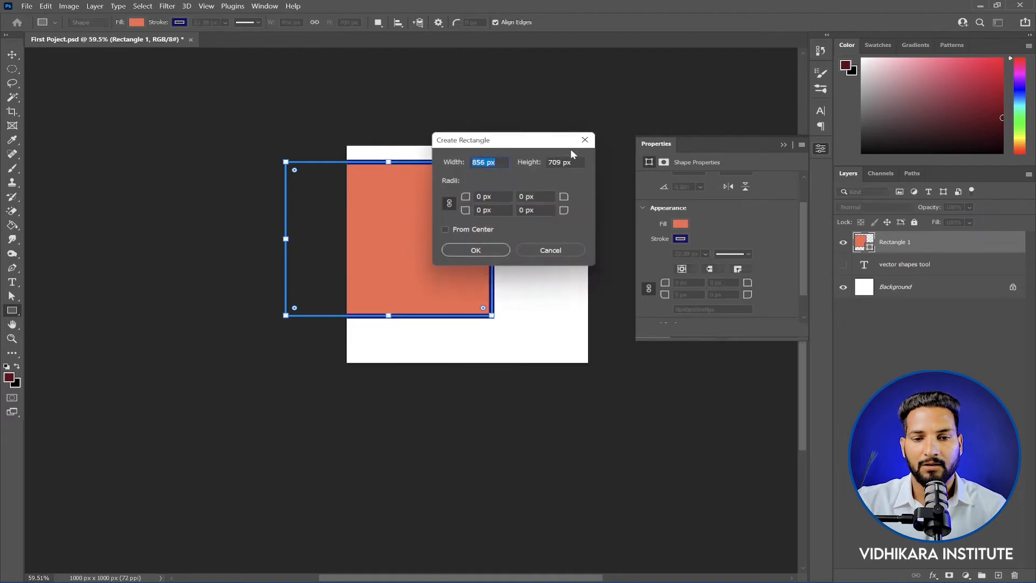
{"action": "key", "text": "Escape"}
Step: Try the dashed preset on the rectangle's stroke from its shape properties and return it to a solid line
{"action": "left_click", "coordinate": [748, 254]}
{"action": "left_click", "coordinate": [729, 306]}
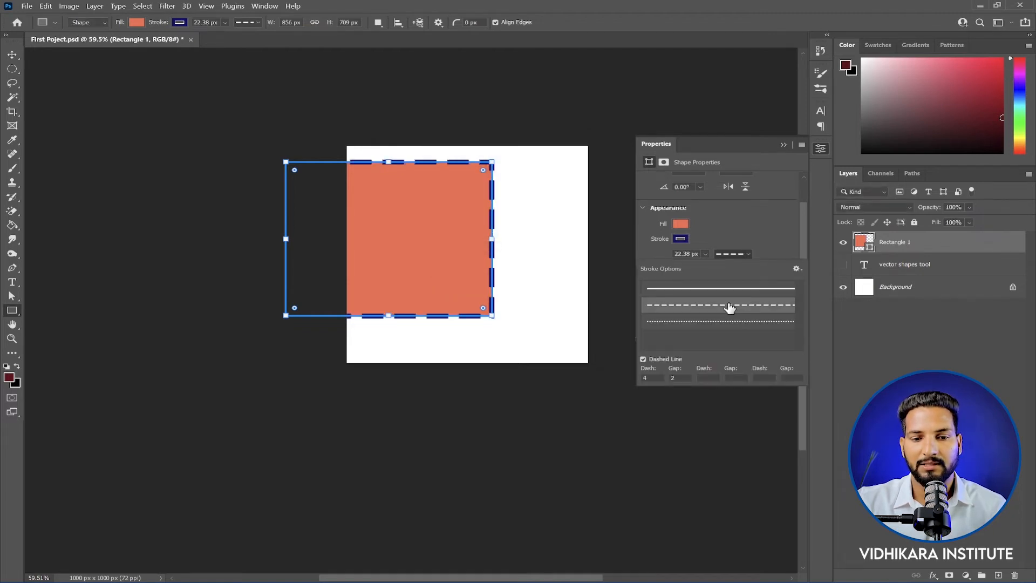
{"action": "left_click", "coordinate": [780, 260]}
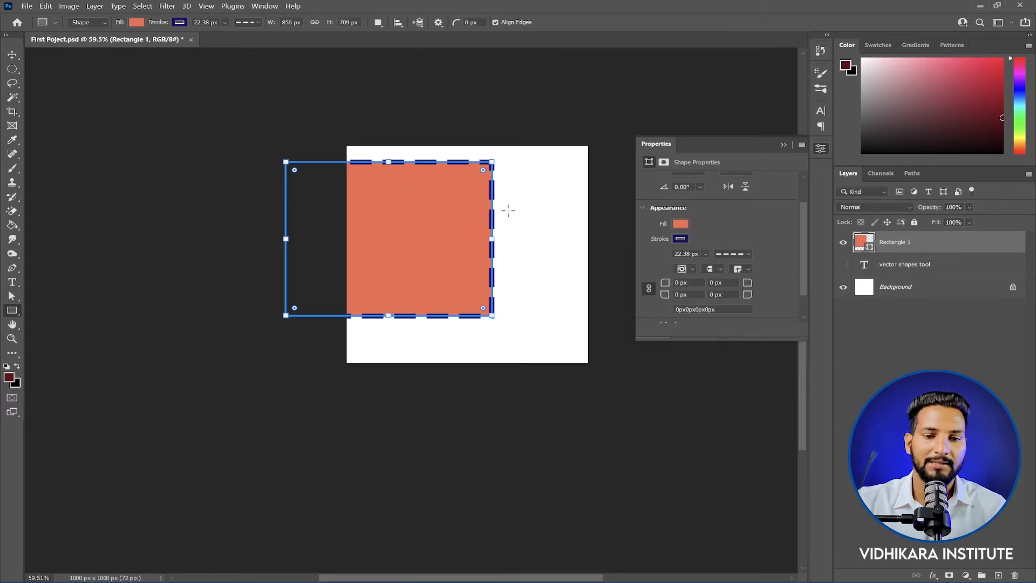
{"action": "left_click", "coordinate": [723, 252]}
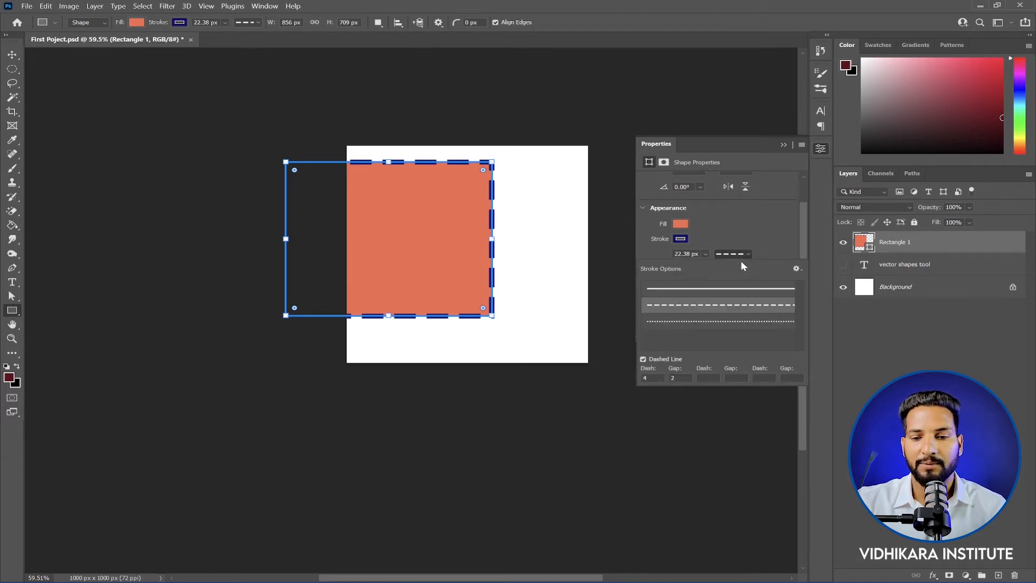
{"action": "left_click", "coordinate": [728, 290]}
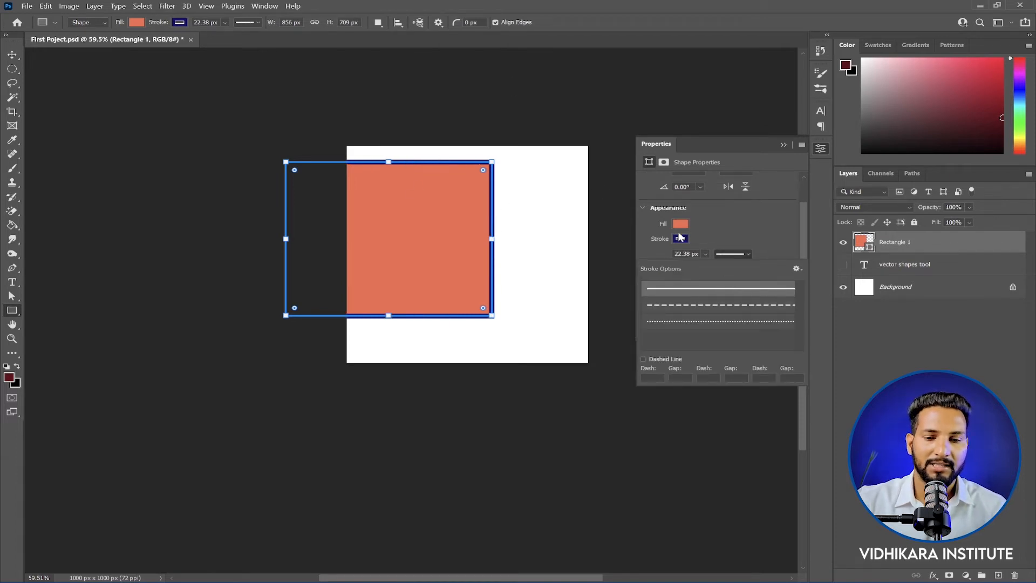
Step: Try a gradient fill and a leaf pattern fill on the rectangle
{"action": "left_click", "coordinate": [784, 144]}
{"action": "scroll", "coordinate": [456, 227], "scroll_direction": "up", "scroll_amount": 5}
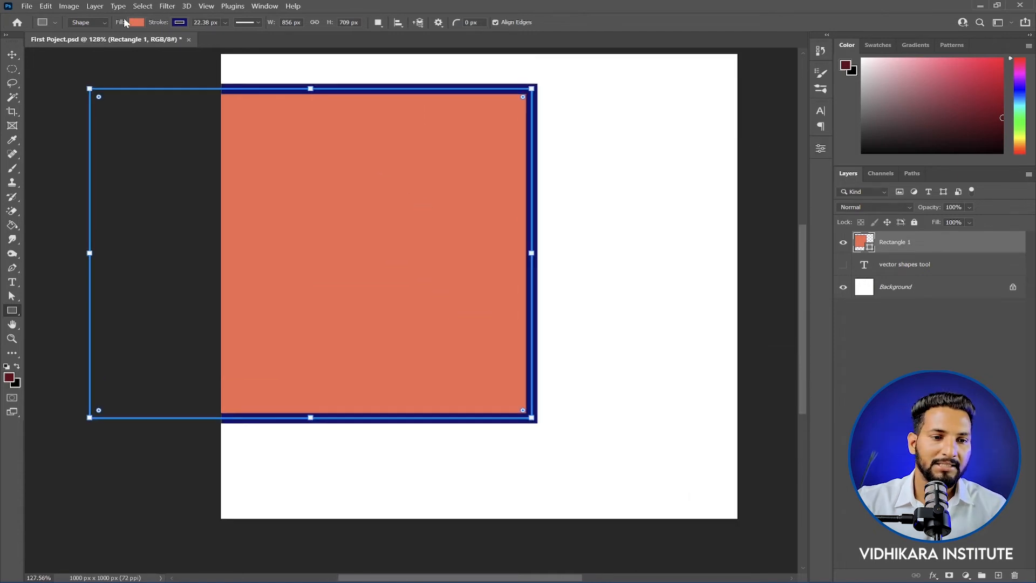
{"action": "left_click", "coordinate": [136, 22]}
{"action": "left_click", "coordinate": [107, 44]}
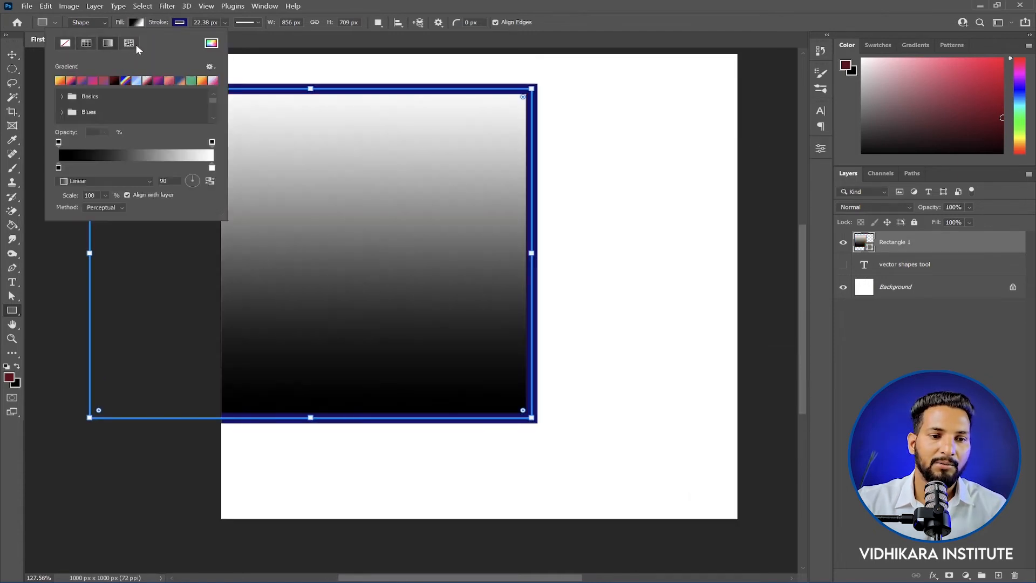
{"action": "left_click", "coordinate": [131, 43]}
Step: Set both the rectangle's fill and its stroke to none
{"action": "left_click", "coordinate": [180, 23]}
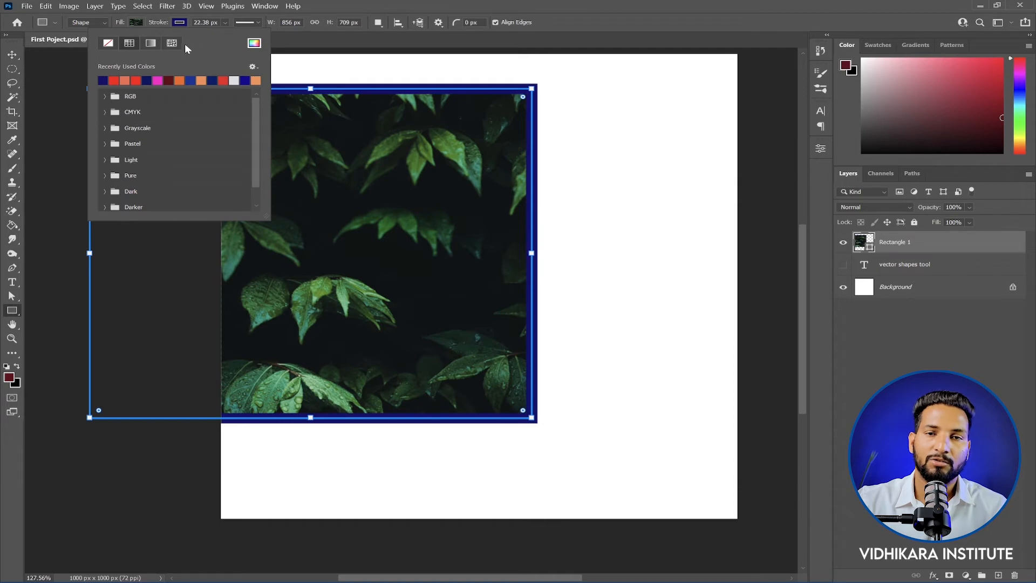
{"action": "left_click", "coordinate": [135, 22]}
{"action": "left_click", "coordinate": [108, 43]}
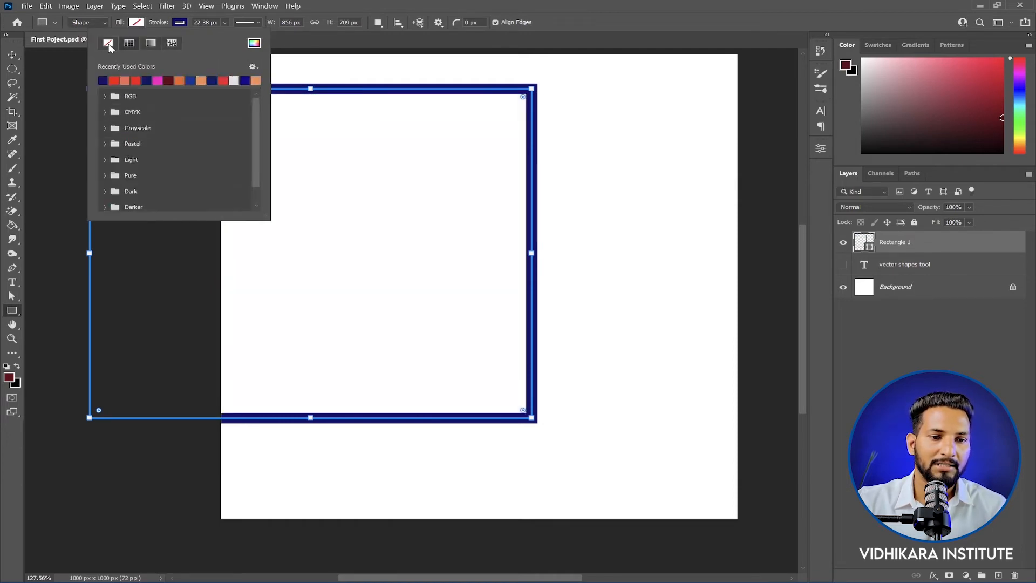
{"action": "left_click", "coordinate": [108, 43]}
Step: Try a red fill on the rectangle, settle on dark blue, and move the shape to the middle of the canvas
{"action": "left_click", "coordinate": [136, 22]}
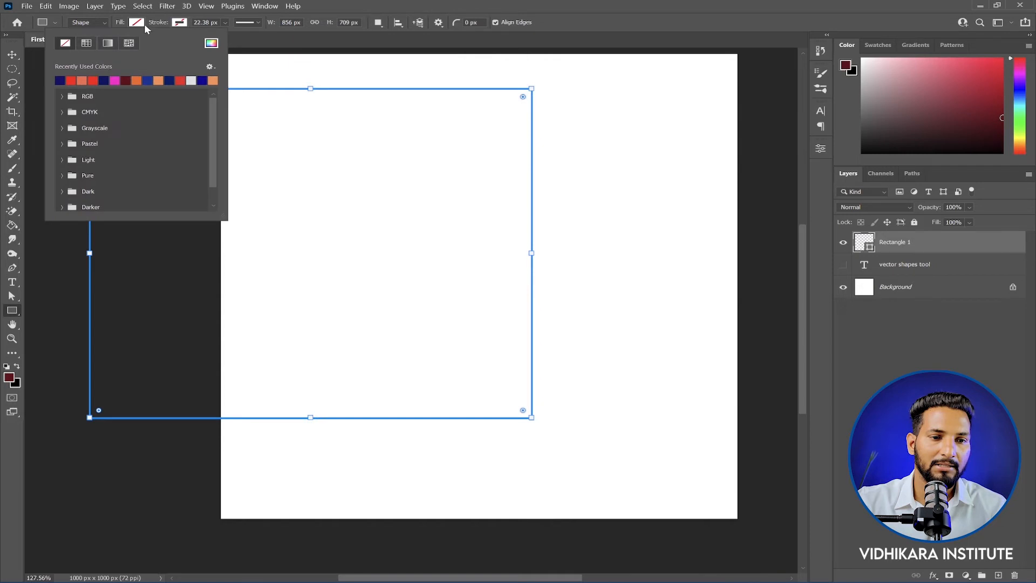
{"action": "left_click", "coordinate": [74, 81]}
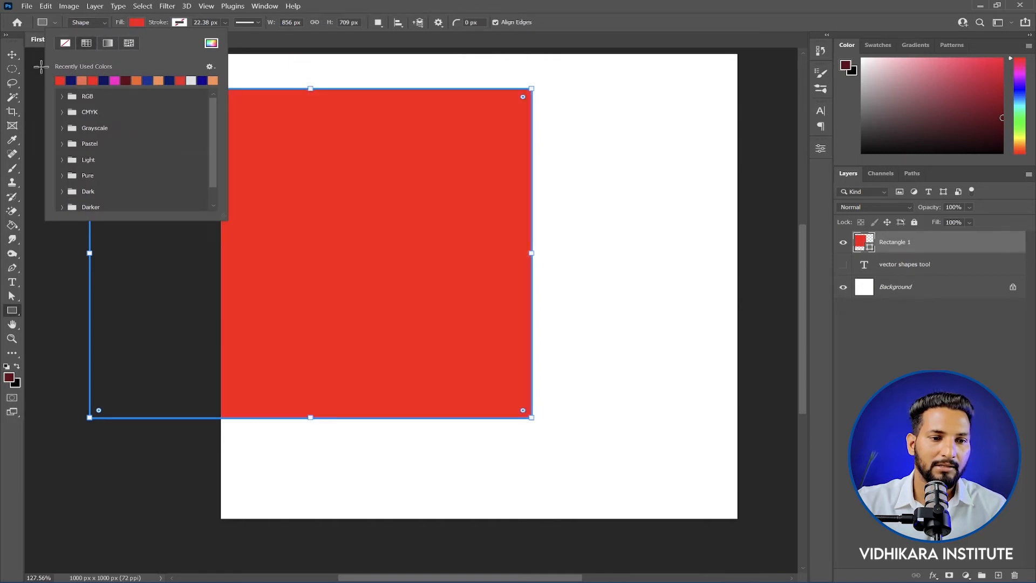
{"action": "left_click", "coordinate": [103, 81]}
{"action": "left_click_drag", "start_coordinate": [297, 226], "coordinate": [466, 261]}
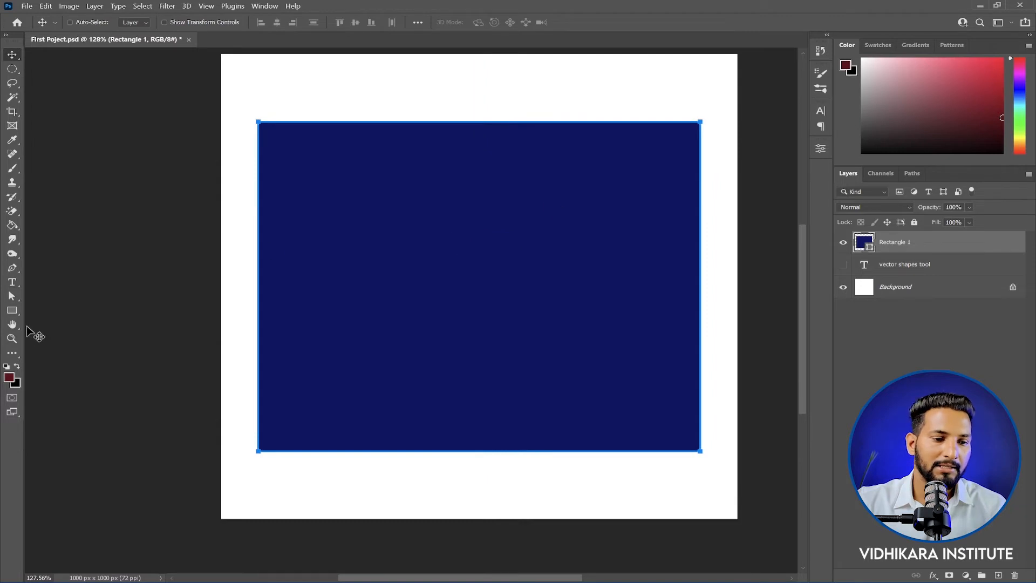
{"action": "left_click", "coordinate": [11, 311]}
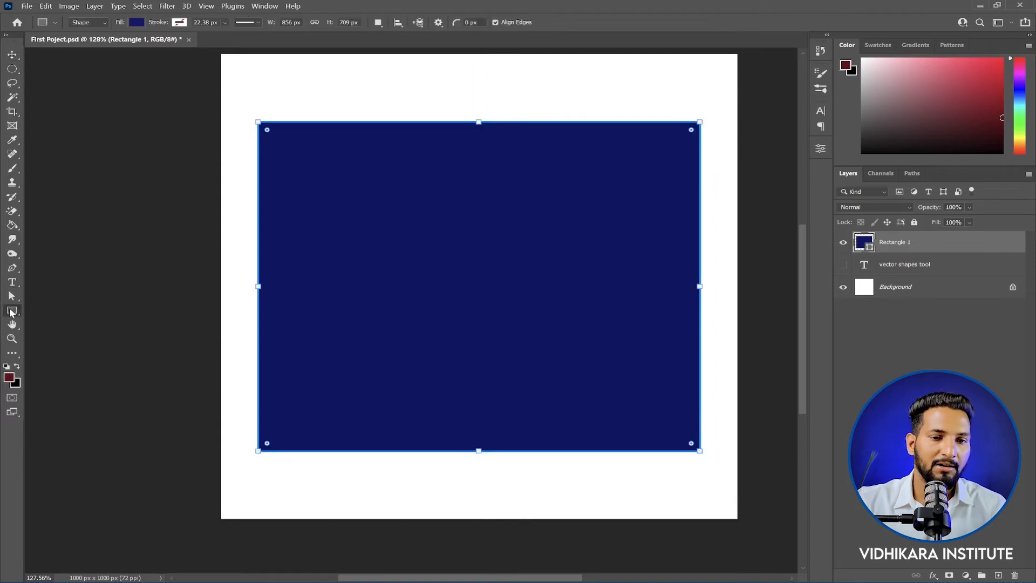
Step: Set the corner radius to 20 px and replace the existing rectangle with a new rounded one about 800 × 767 px
{"action": "left_click", "coordinate": [482, 23]}
{"action": "type", "text": "20"}
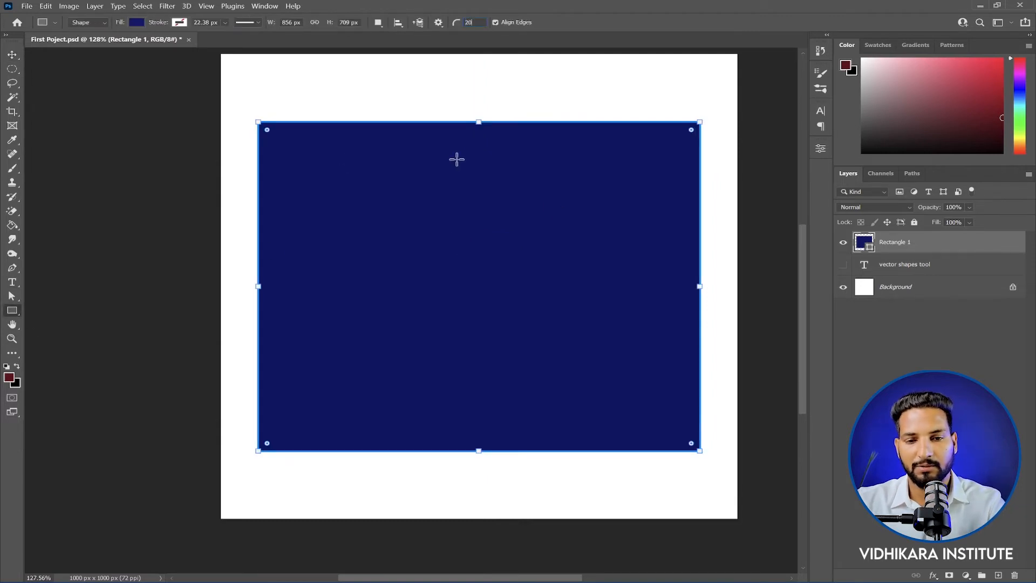
{"action": "key", "text": "Return"}
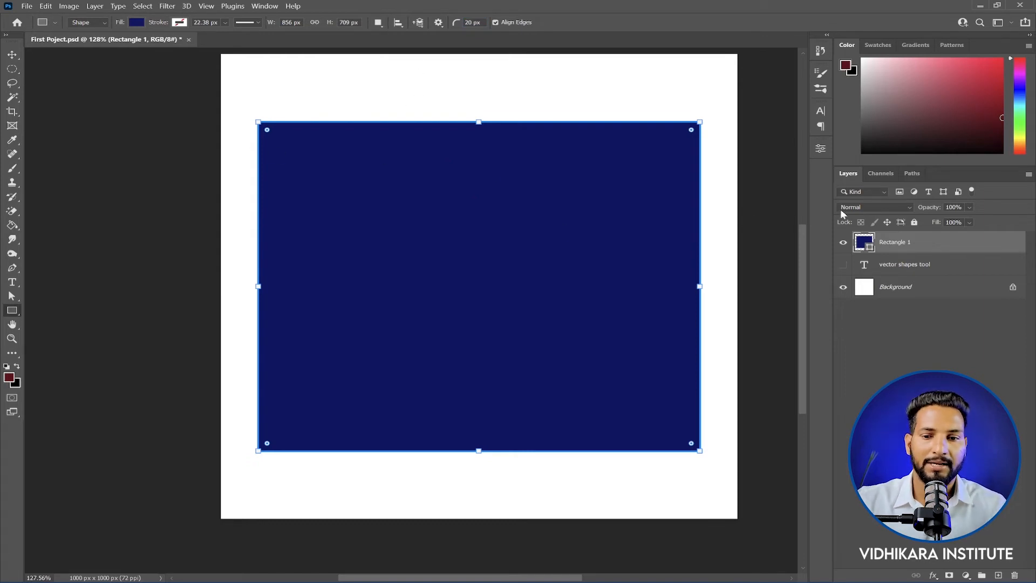
{"action": "key", "text": "Delete"}
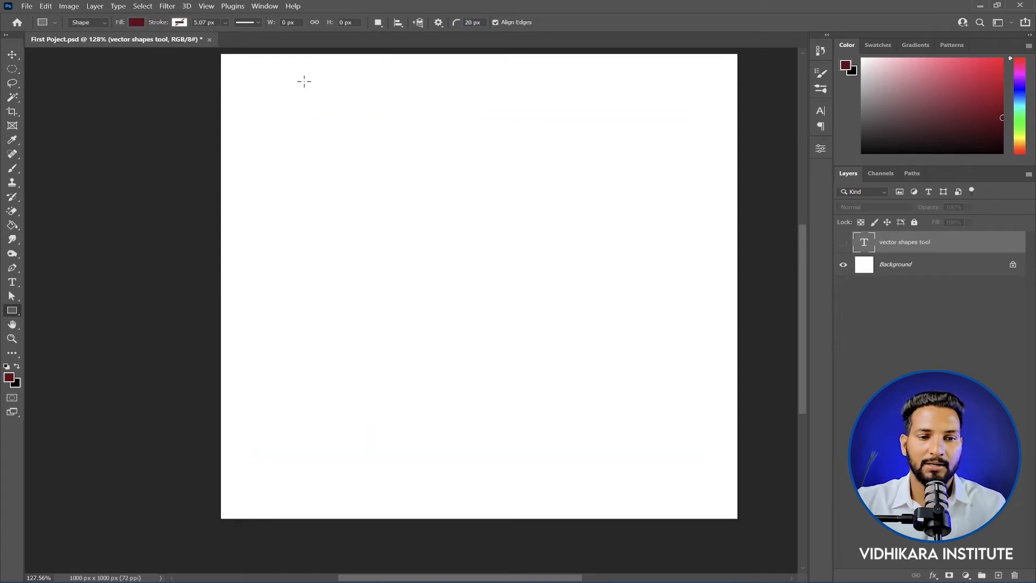
{"action": "left_click_drag", "start_coordinate": [250, 87], "coordinate": [664, 444]}
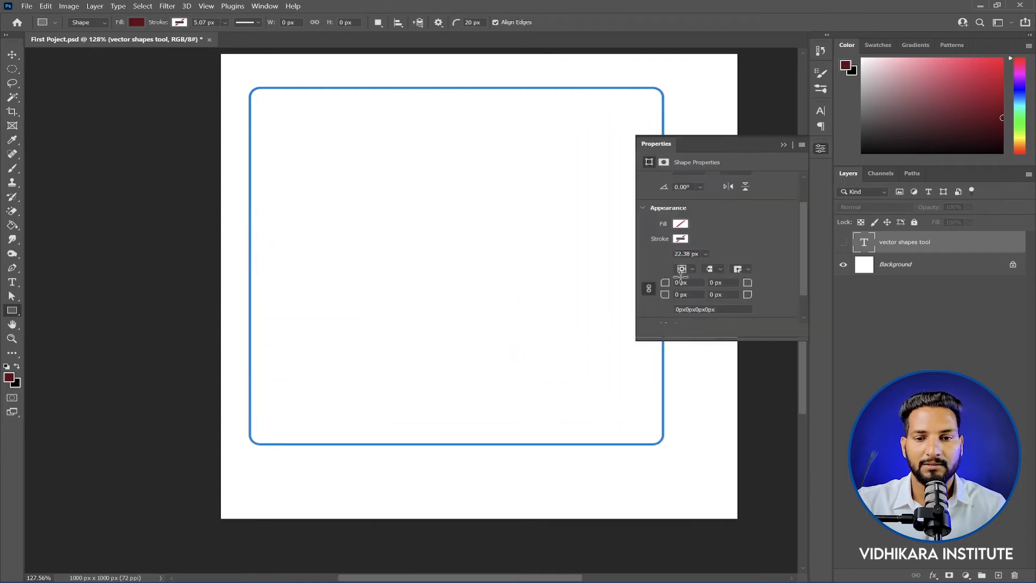
{"action": "scroll", "coordinate": [639, 79], "scroll_direction": "up", "scroll_amount": 4}
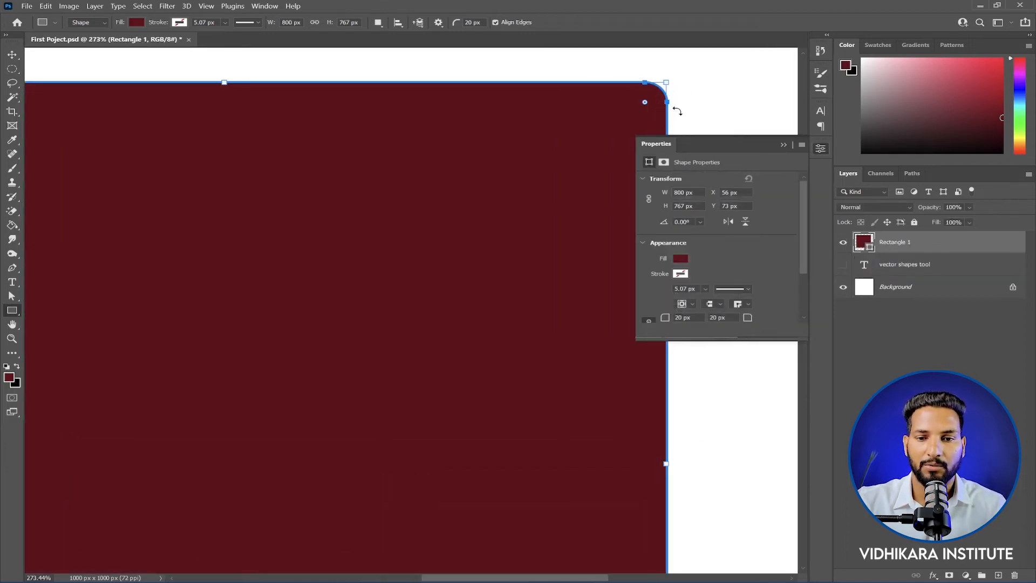
Step: Set all four linked corner radii of the rectangle to 200 px in its shape properties
{"action": "left_click", "coordinate": [479, 23]}
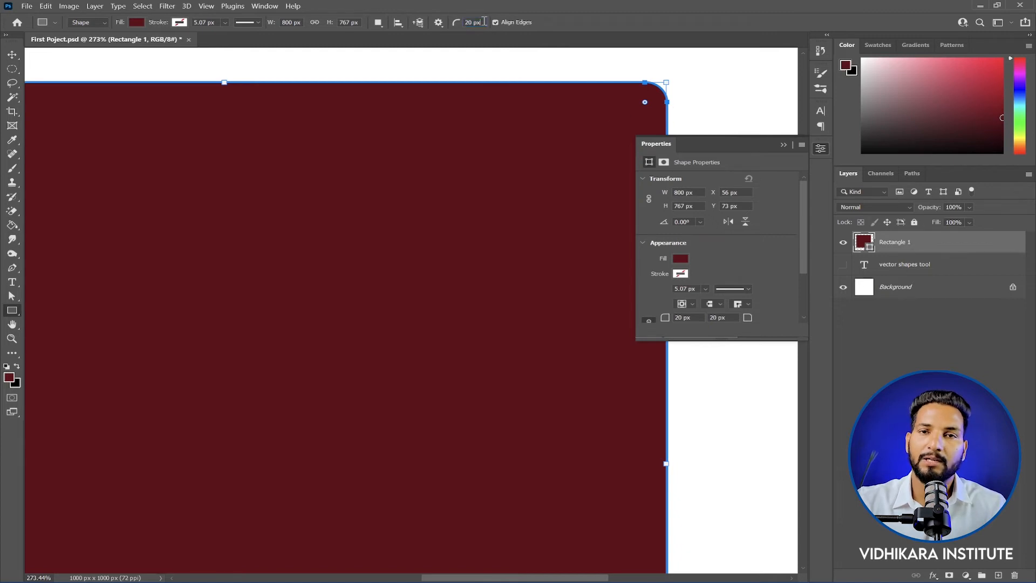
{"action": "left_click_drag", "start_coordinate": [484, 21], "coordinate": [454, 25]}
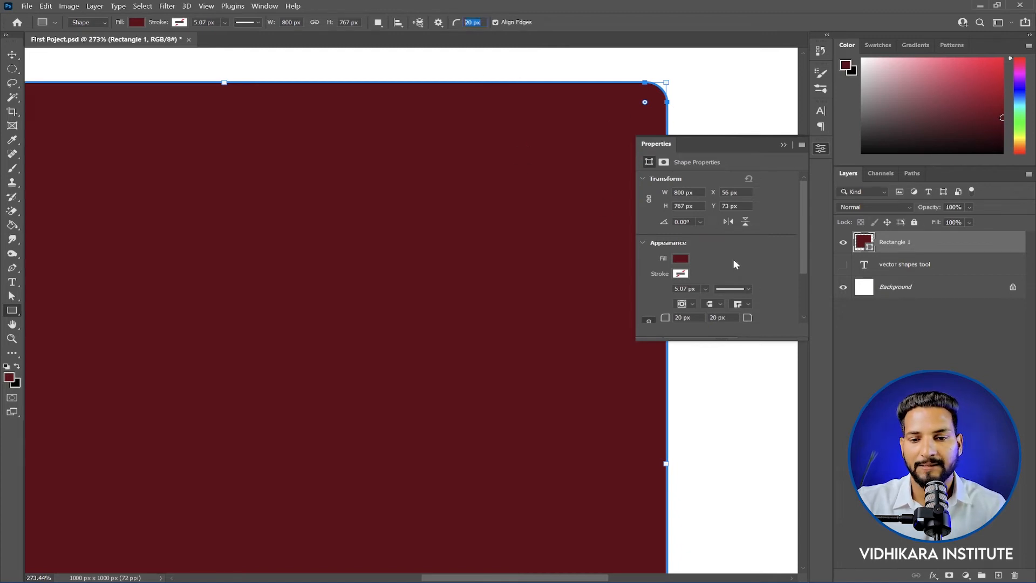
{"action": "scroll", "coordinate": [734, 261], "scroll_direction": "down", "scroll_amount": 3}
{"action": "key", "text": "ctrl+0"}
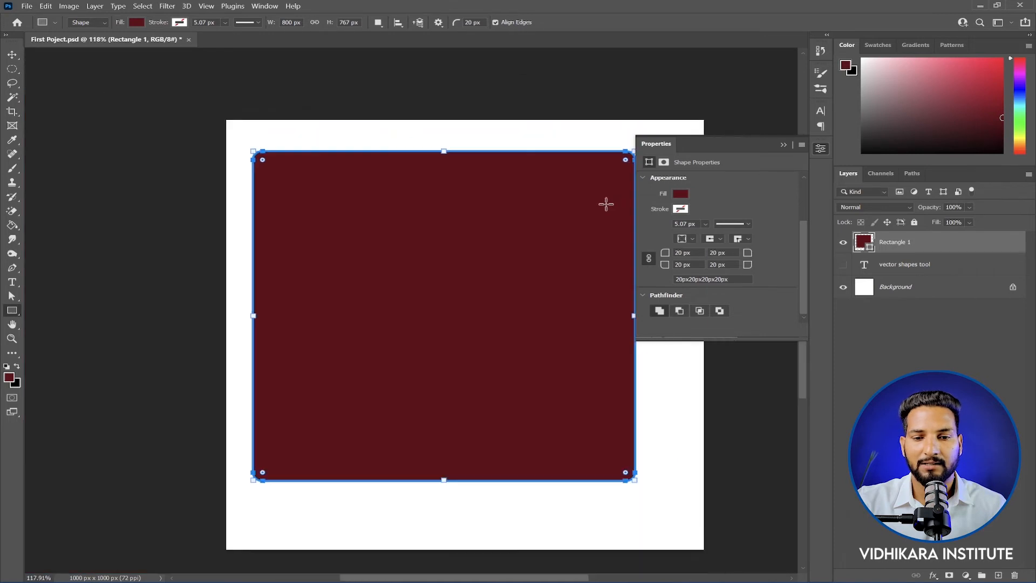
{"action": "left_click_drag", "start_coordinate": [477, 234], "coordinate": [430, 205]}
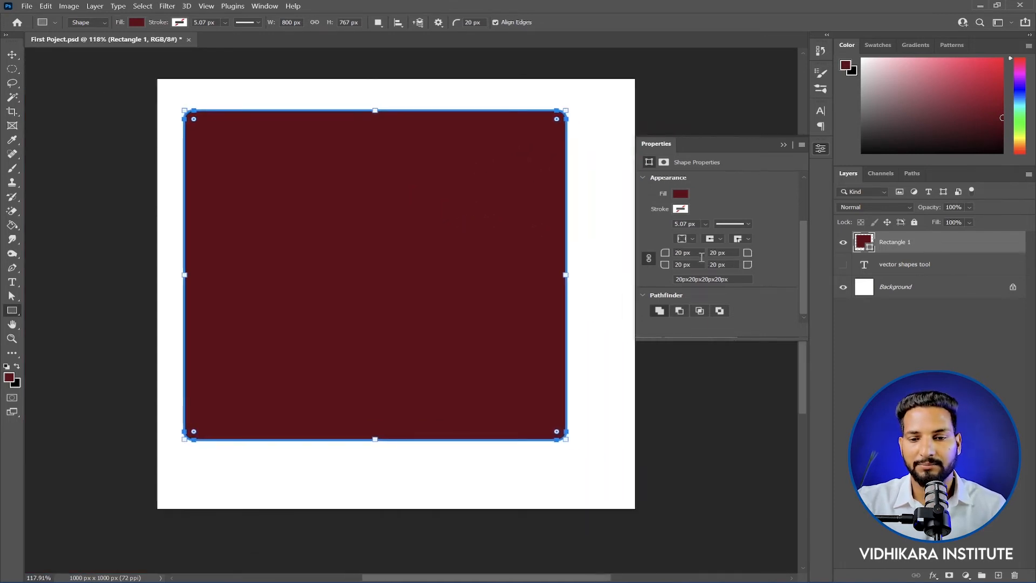
{"action": "left_click_drag", "start_coordinate": [693, 252], "coordinate": [648, 252]}
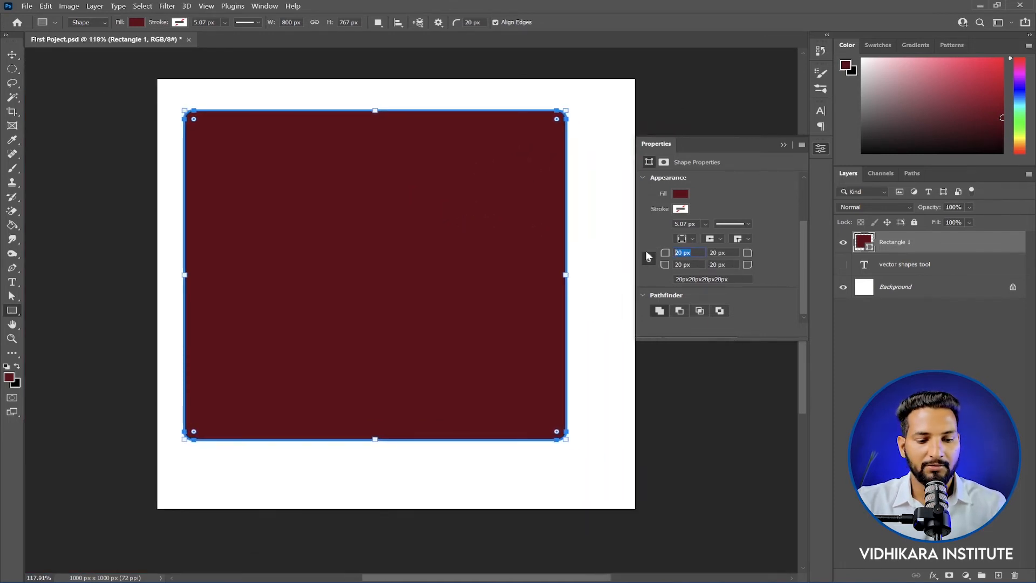
{"action": "type", "text": "200"}
{"action": "key", "text": "Return"}
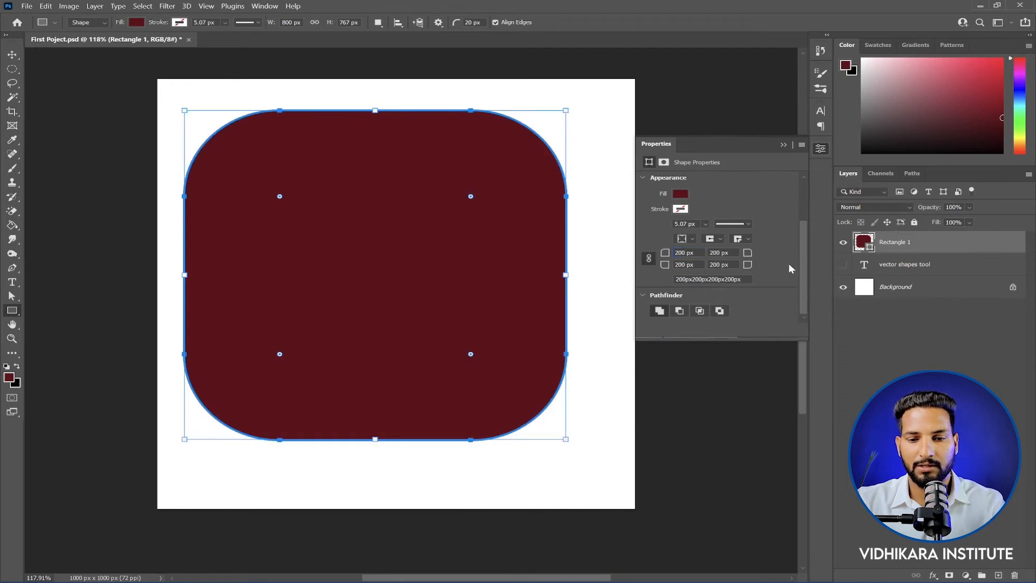
Step: Reduce the rounding of all four rectangle corners directly on the canvas with the corner radius handles
{"action": "scroll", "coordinate": [266, 185], "scroll_direction": "up", "scroll_amount": 2}
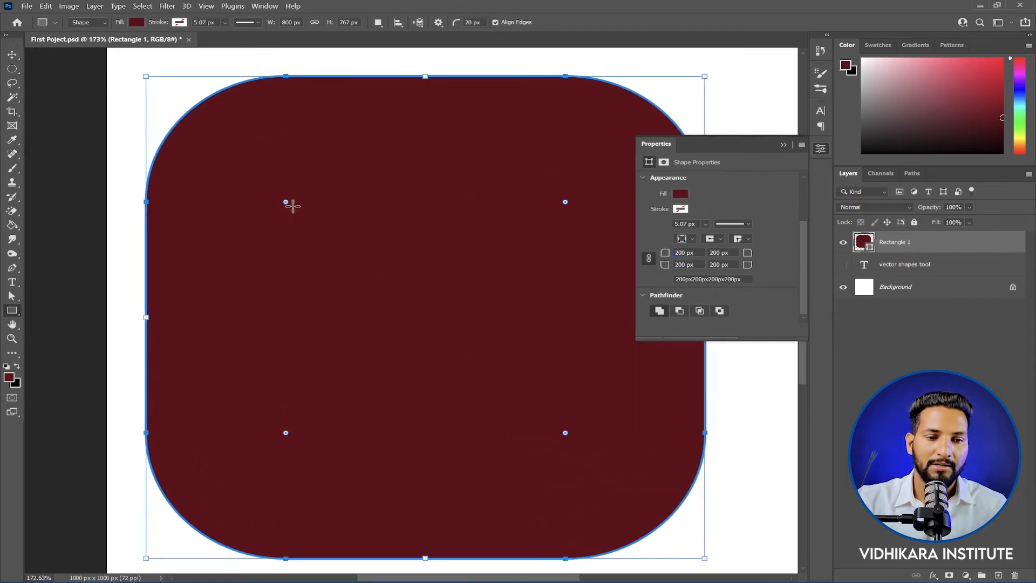
{"action": "left_click", "coordinate": [779, 145]}
{"action": "scroll", "coordinate": [570, 182], "scroll_direction": "down", "scroll_amount": 2}
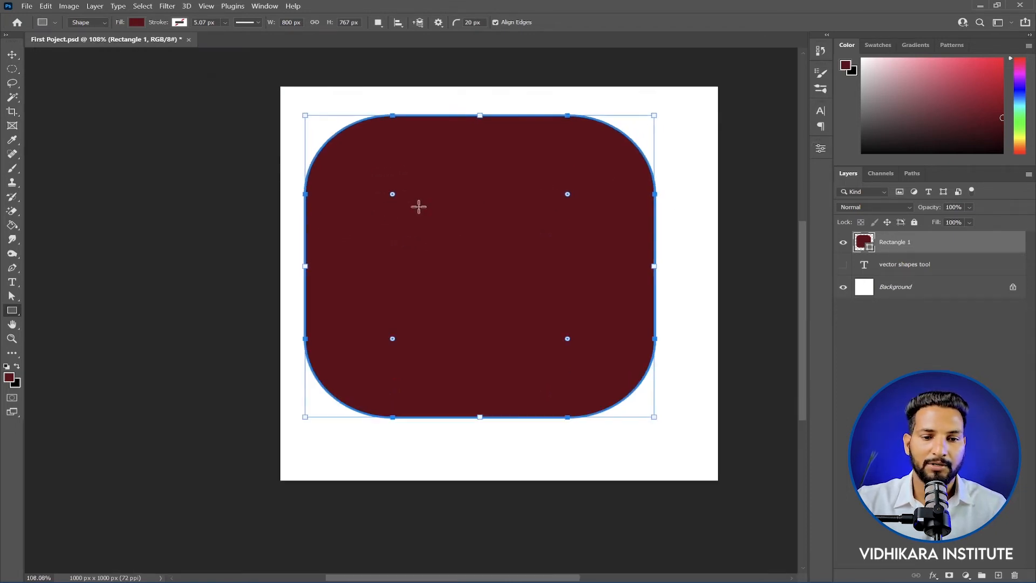
{"action": "left_click_drag", "start_coordinate": [395, 197], "coordinate": [327, 137]}
{"action": "key", "text": "ctrl+z"}
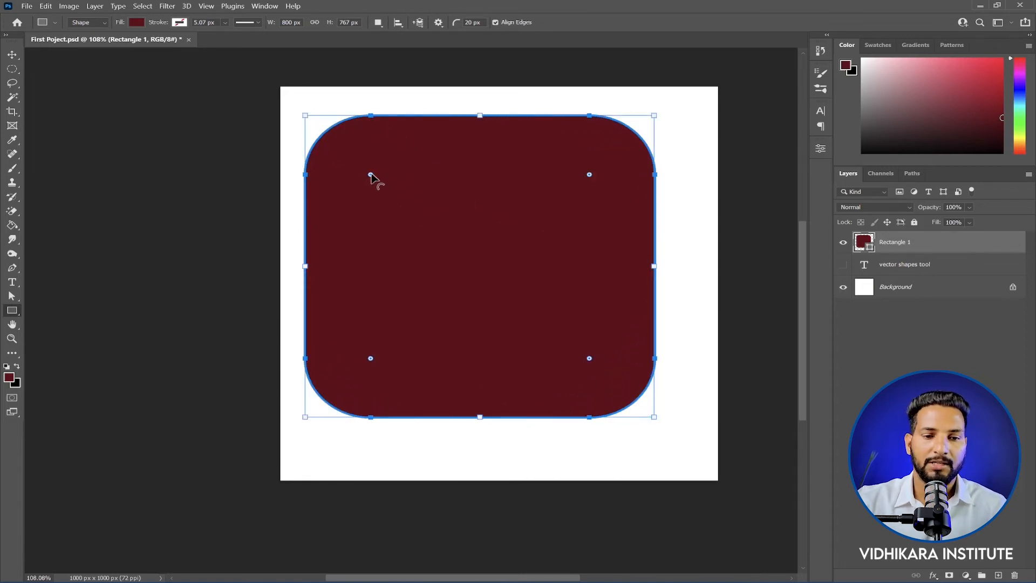
{"action": "left_click_drag", "start_coordinate": [370, 175], "coordinate": [347, 153]}
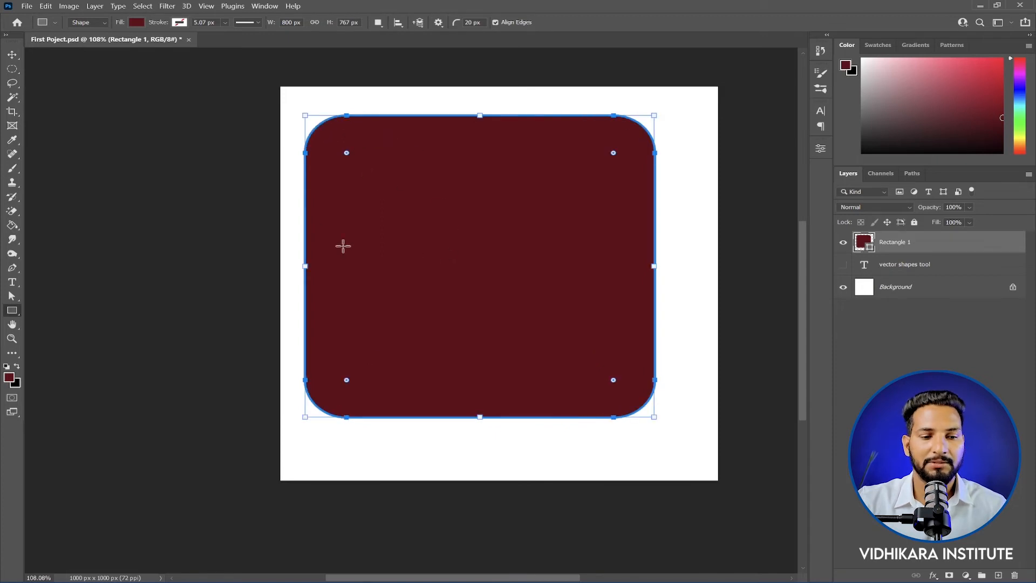
{"action": "right_click", "coordinate": [13, 313]}
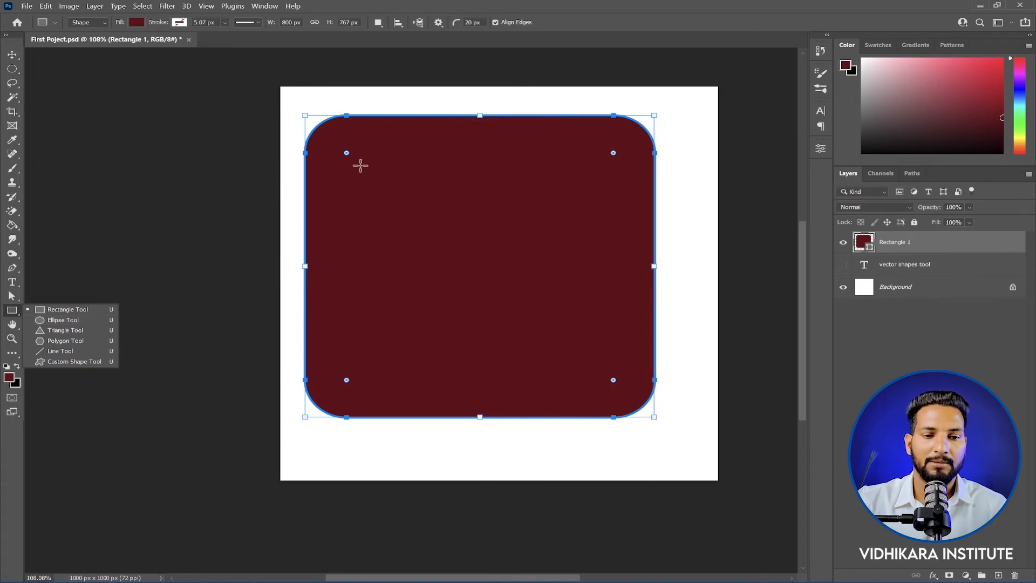
{"action": "mouse_move", "coordinate": [346, 153]}
{"action": "left_mouse_down"}
{"action": "mouse_move", "coordinate": [324, 135]}
{"action": "mouse_move", "coordinate": [331, 140]}
{"action": "left_mouse_up"}
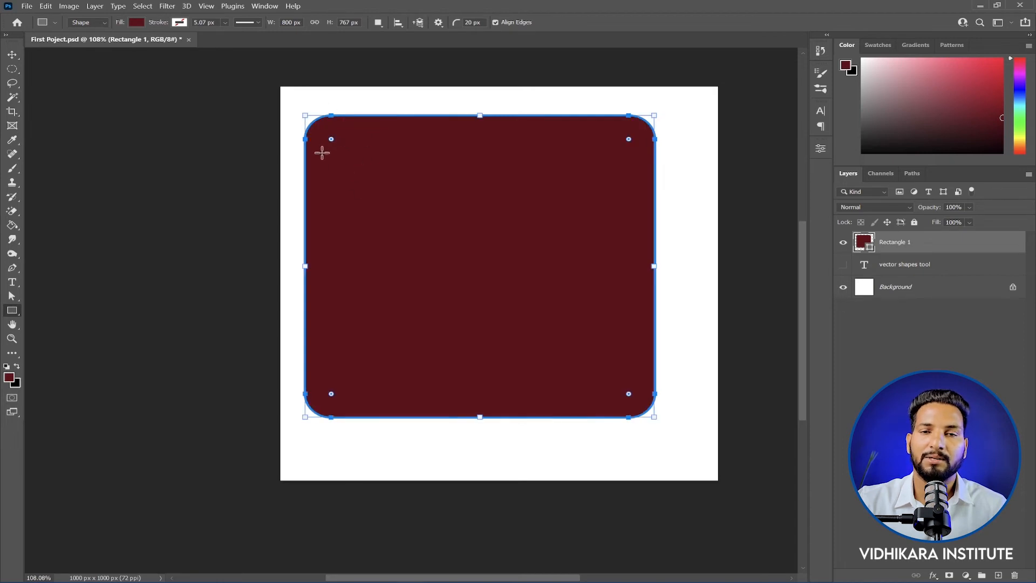
Step: Increase the rounding of all four rectangle corners on the canvas to about 107 px
{"action": "scroll", "coordinate": [312, 141], "scroll_direction": "up", "scroll_amount": 3}
{"action": "scroll", "coordinate": [358, 127], "scroll_direction": "down", "scroll_amount": 4}
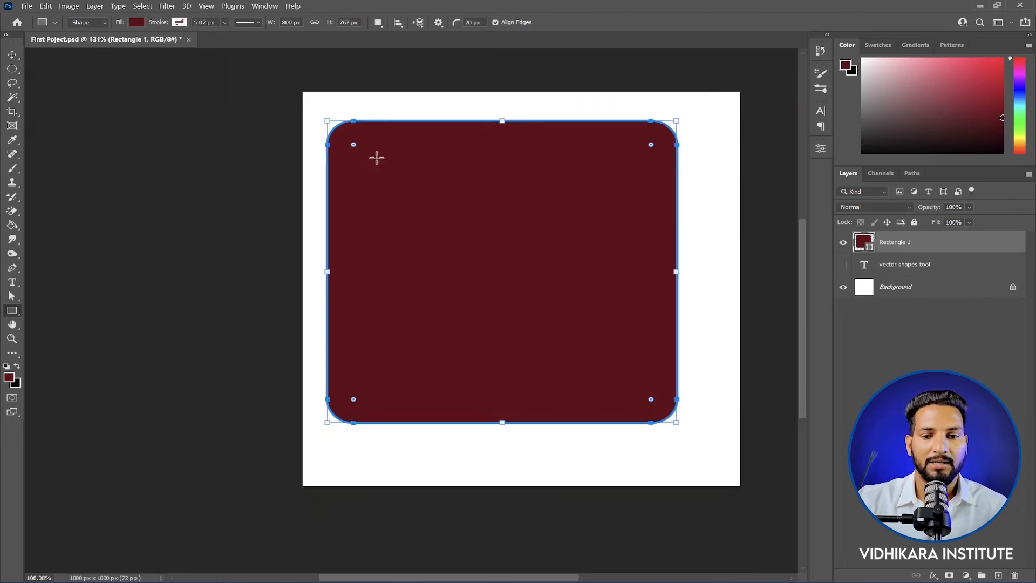
{"action": "left_click_drag", "start_coordinate": [472, 219], "coordinate": [486, 232]}
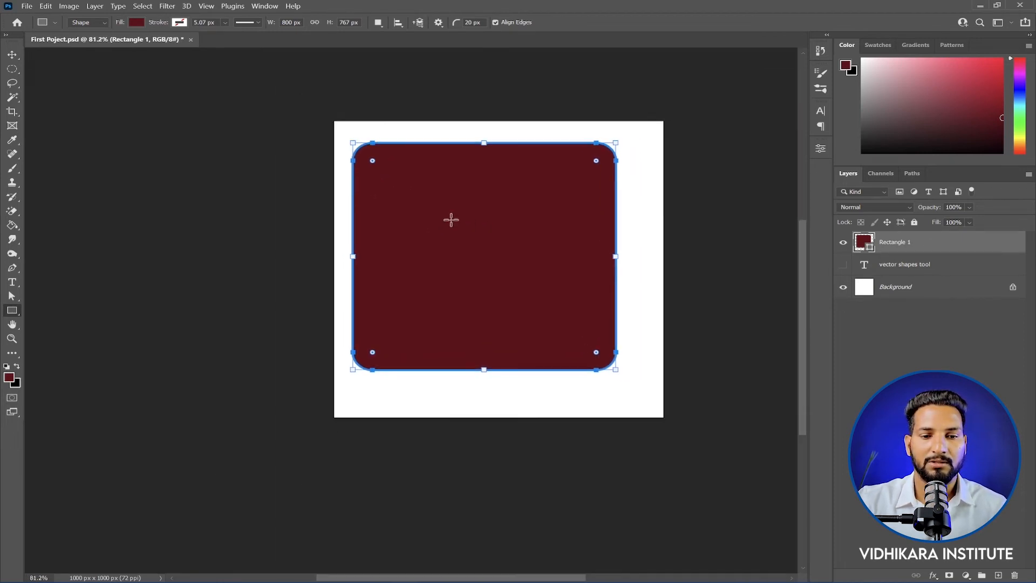
{"action": "left_click_drag", "start_coordinate": [372, 160], "coordinate": [388, 174]}
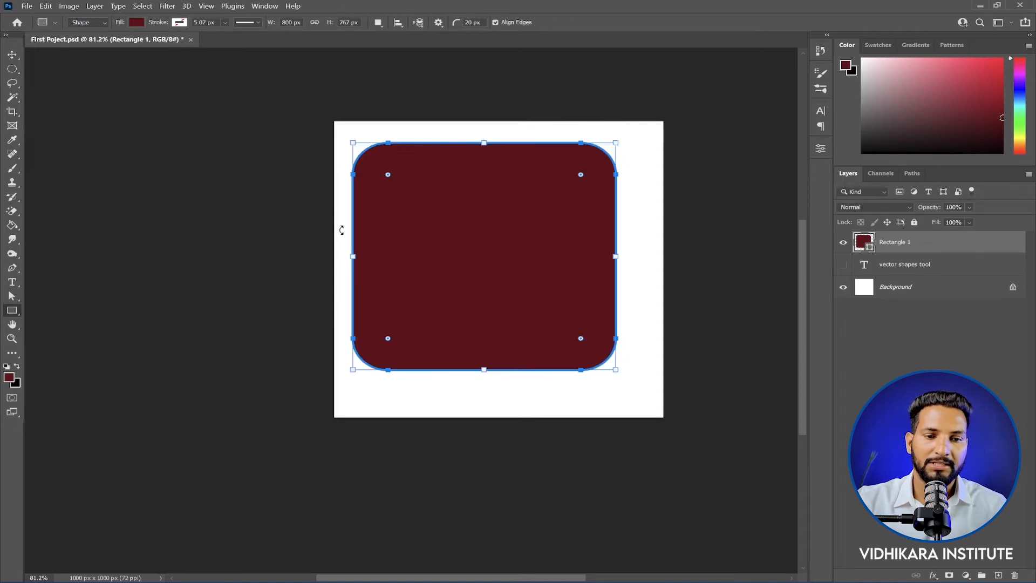
Step: Delete the rounded rectangle and draw a triangle without a stroke in the middle of the canvas using the Triangle tool
{"action": "right_click", "coordinate": [12, 310]}
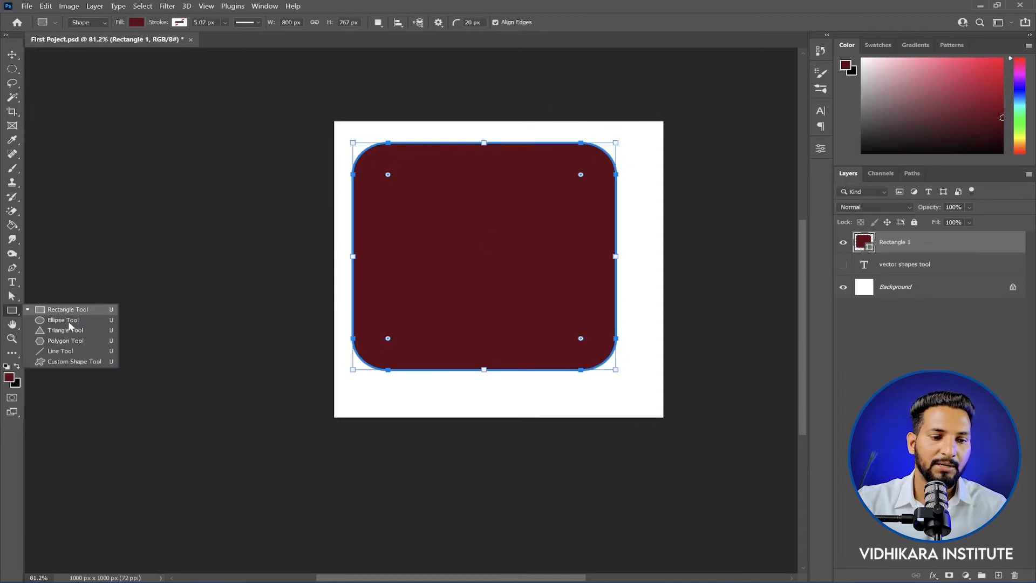
{"action": "left_click", "coordinate": [63, 323]}
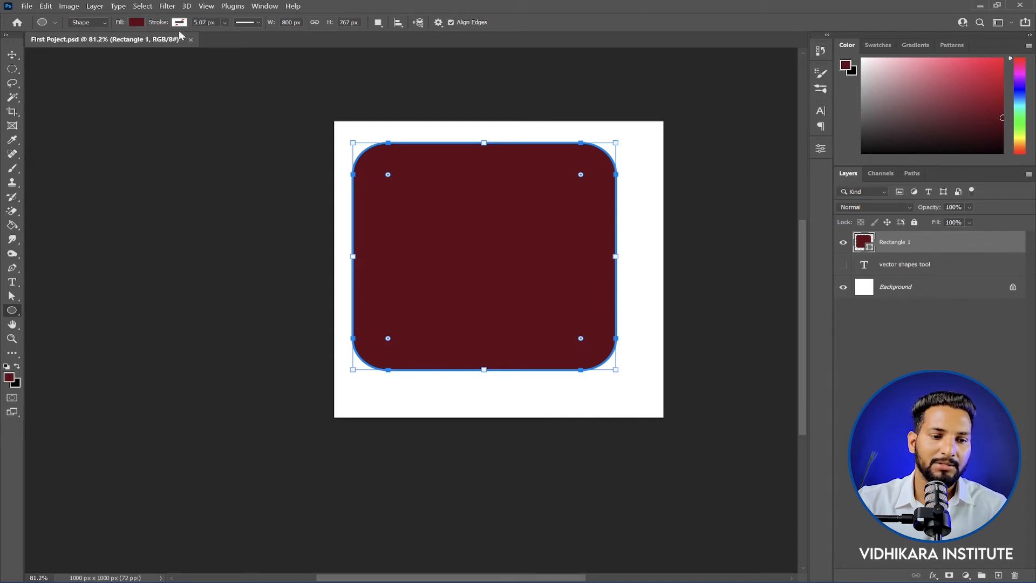
{"action": "right_click", "coordinate": [12, 310]}
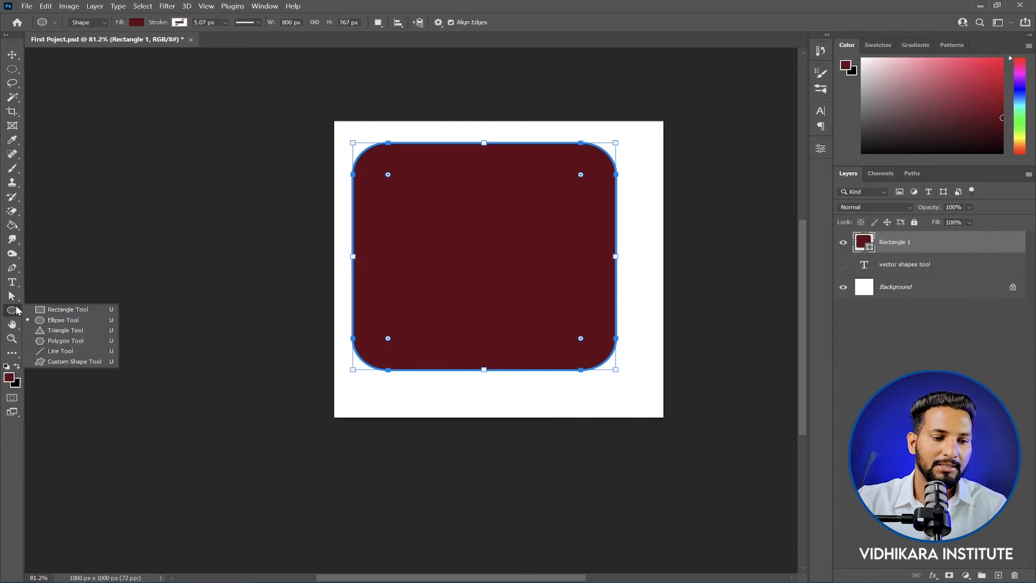
{"action": "left_click", "coordinate": [58, 330]}
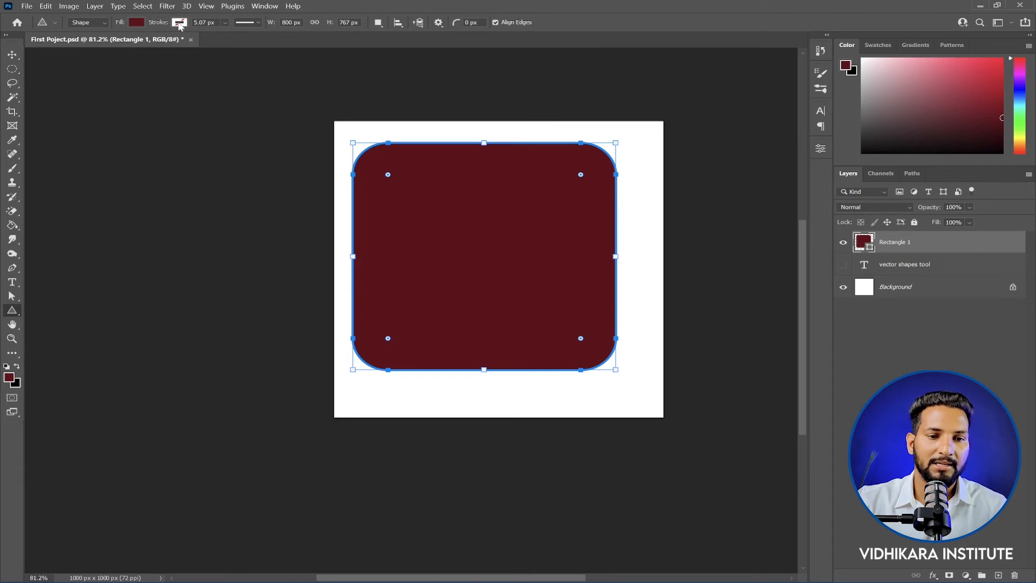
{"action": "left_click", "coordinate": [481, 23]}
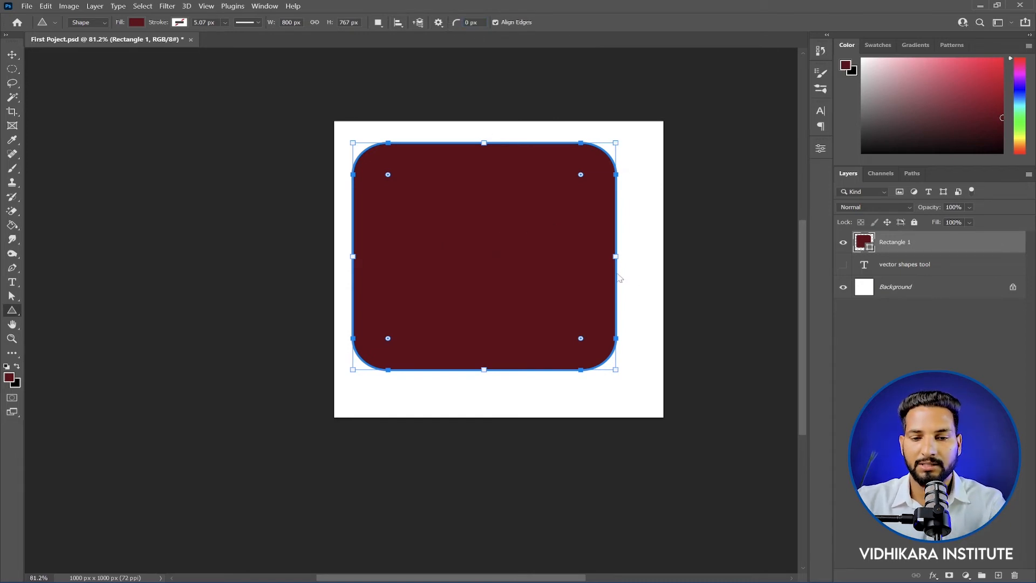
{"action": "key", "text": "Delete"}
{"action": "left_click_drag", "start_coordinate": [389, 154], "coordinate": [600, 358]}
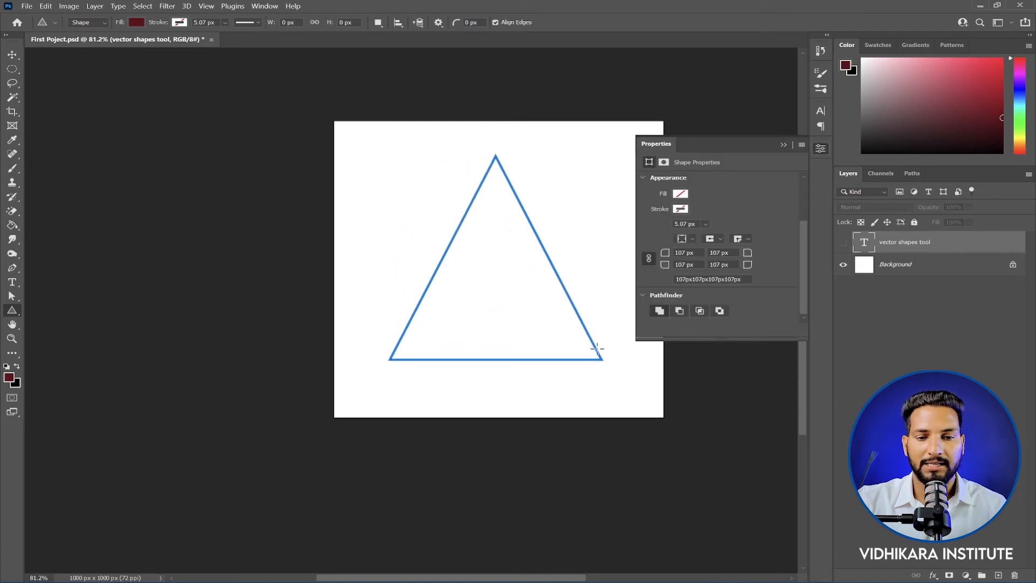
{"action": "mouse_move", "coordinate": [496, 176]}
{"action": "left_mouse_down"}
{"action": "mouse_move", "coordinate": [495, 267]}
{"action": "mouse_move", "coordinate": [496, 174]}
{"action": "left_mouse_up"}
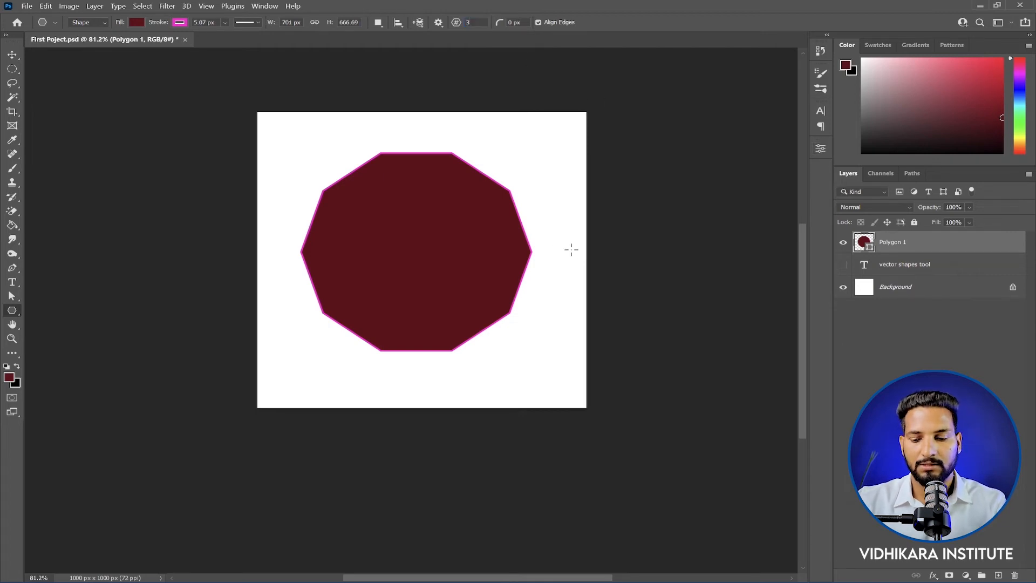
Step: Replace the ten-sided polygon with a three-sided polygon about 571 px wide and 632 px high
{"action": "key", "text": "Delete"}
{"action": "left_click_drag", "start_coordinate": [324, 162], "coordinate": [510, 347]}
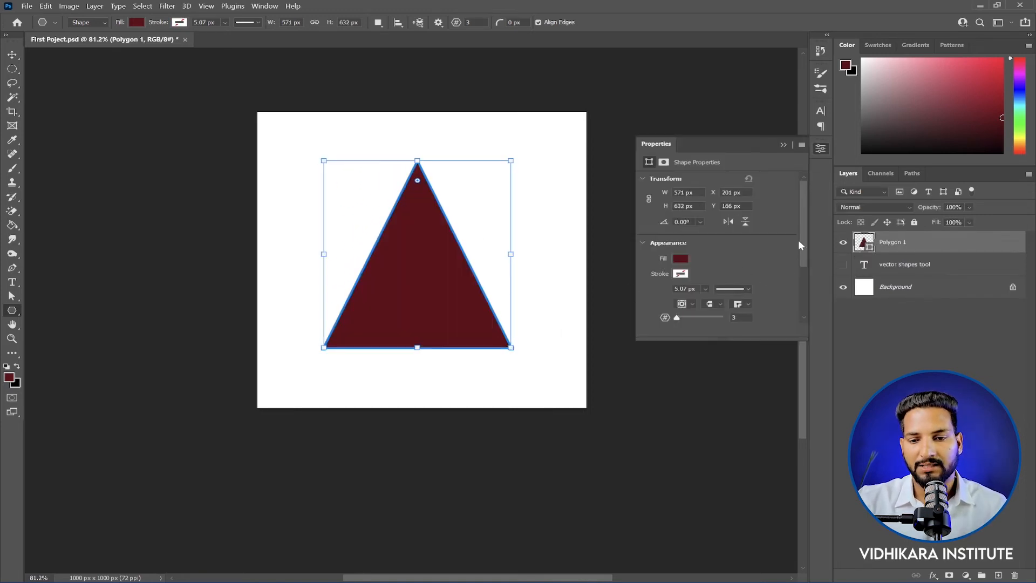
Step: Change the triangular polygon's number of sides to 4, followed by 5
{"action": "left_click_drag", "start_coordinate": [804, 241], "coordinate": [807, 274]}
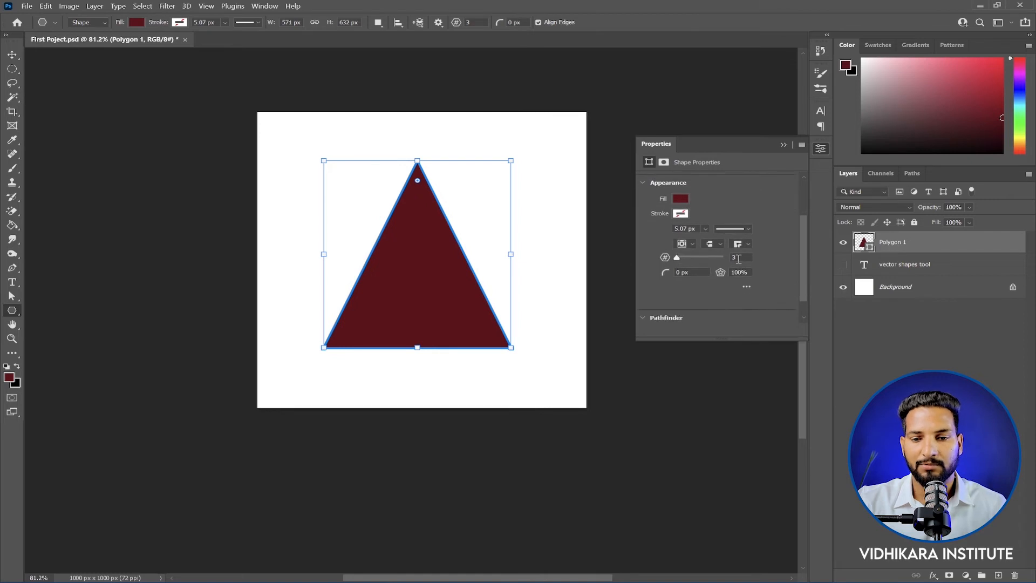
{"action": "type", "text": "4"}
{"action": "key", "text": "Return"}
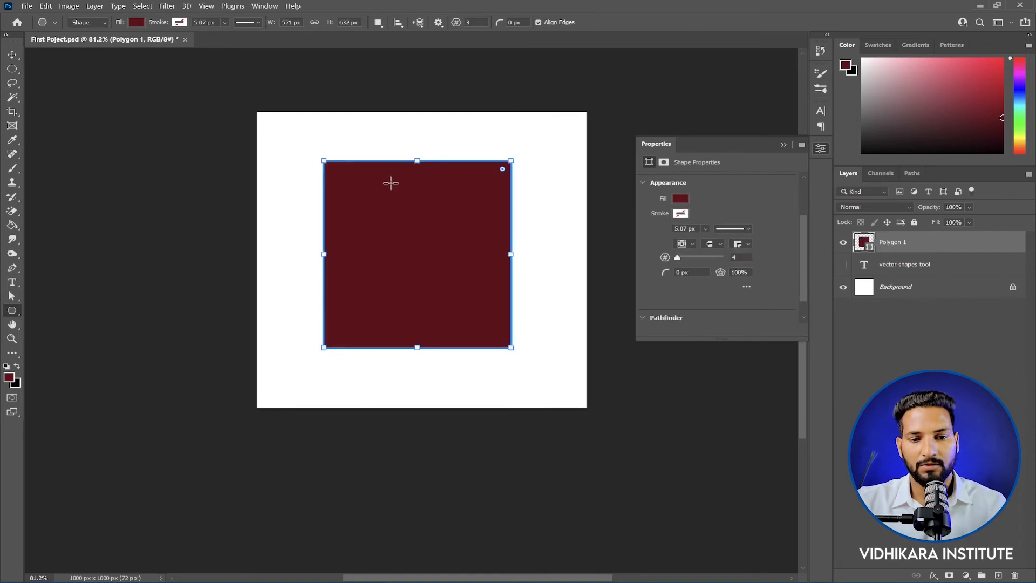
{"action": "left_click", "coordinate": [740, 258]}
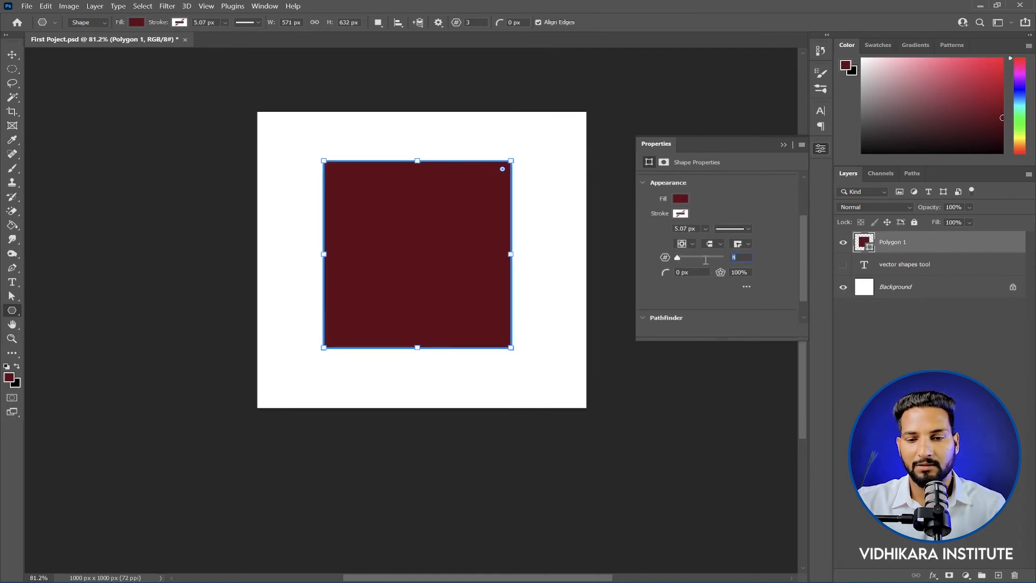
{"action": "type", "text": "5"}
{"action": "key", "text": "Return"}
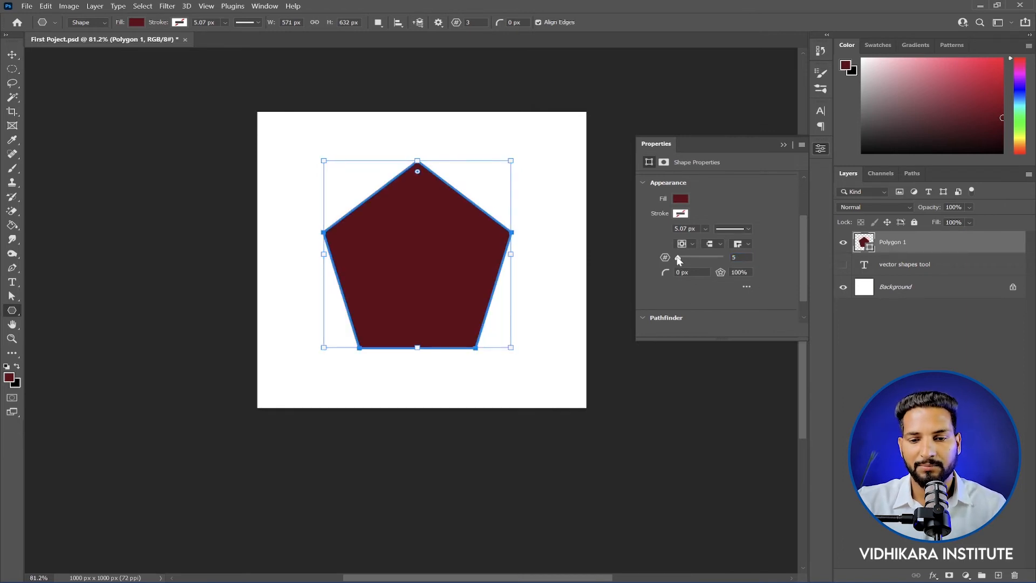
Step: Raise the polygon's number of sides to 8 and 12, and settle on 10 sides
{"action": "left_click_drag", "start_coordinate": [682, 261], "coordinate": [684, 258]}
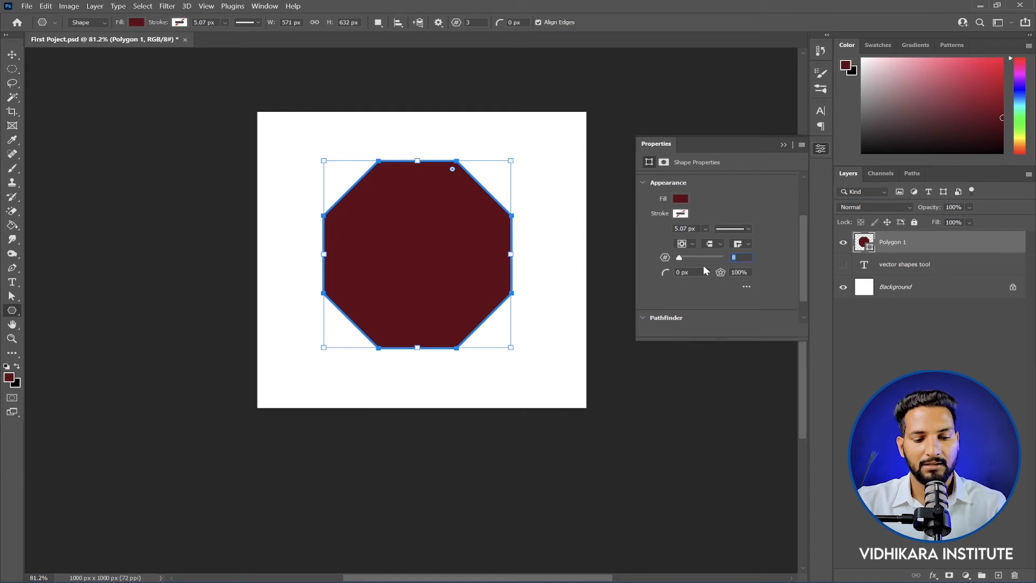
{"action": "type", "text": "12"}
{"action": "key", "text": "Return"}
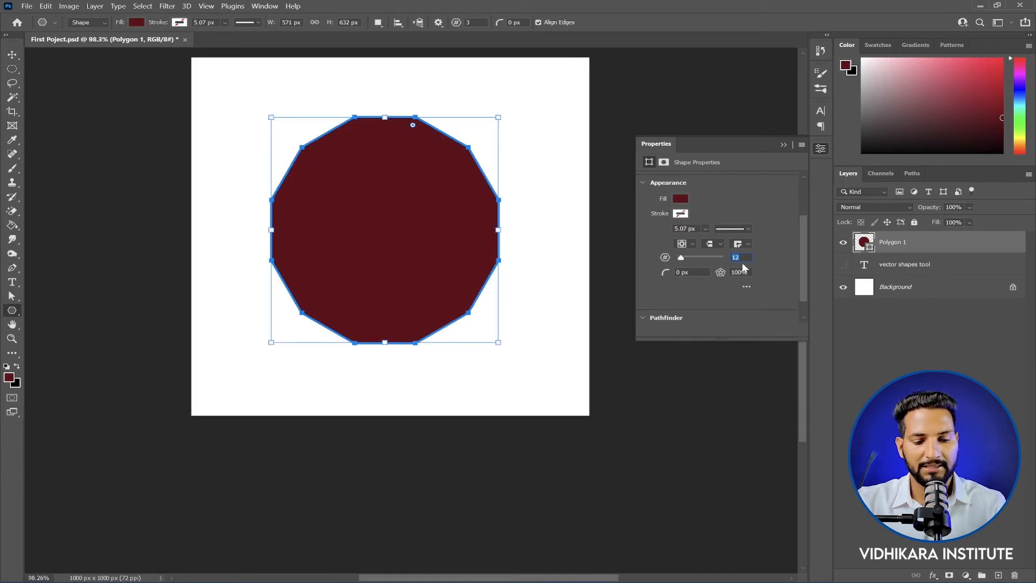
{"action": "type", "text": "10"}
{"action": "key", "text": "Return"}
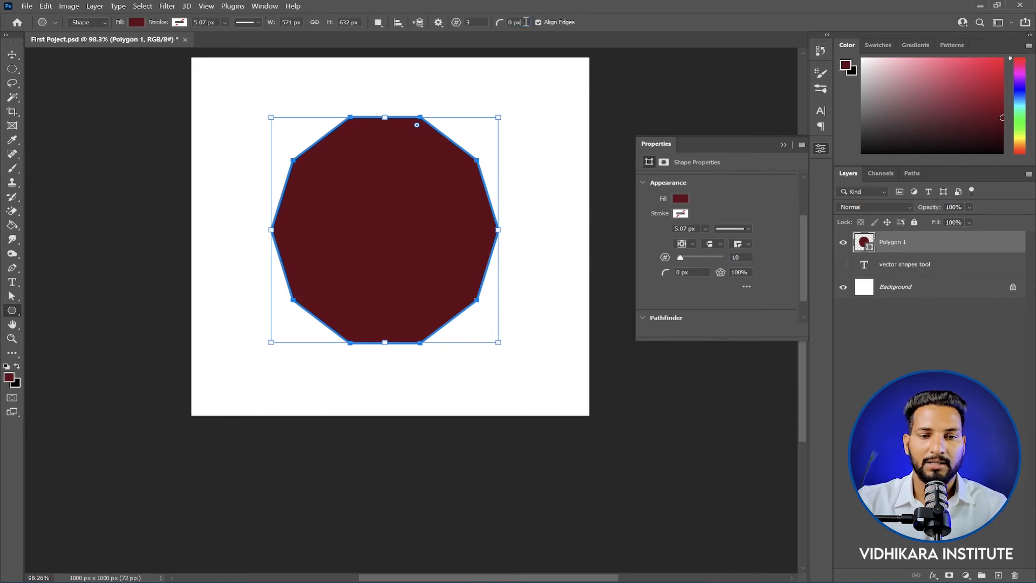
Step: Replace the existing polygon with a ten-sided one drawn about 630 px wide and 599 px high using the Polygon tool
{"action": "left_click_drag", "start_coordinate": [526, 22], "coordinate": [455, 25]}
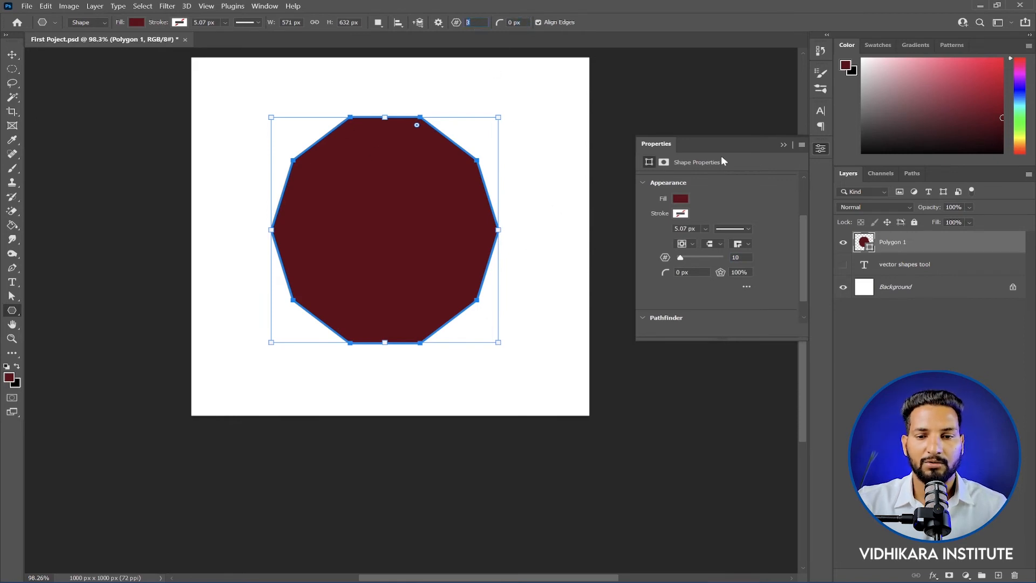
{"action": "left_click", "coordinate": [784, 145]}
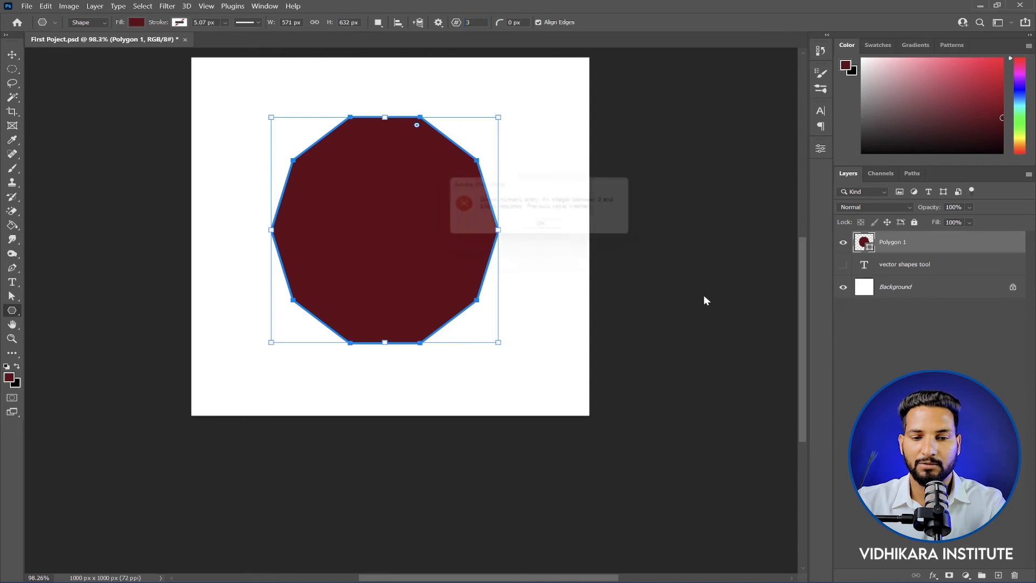
{"action": "key", "text": "Return"}
{"action": "key", "text": "Delete"}
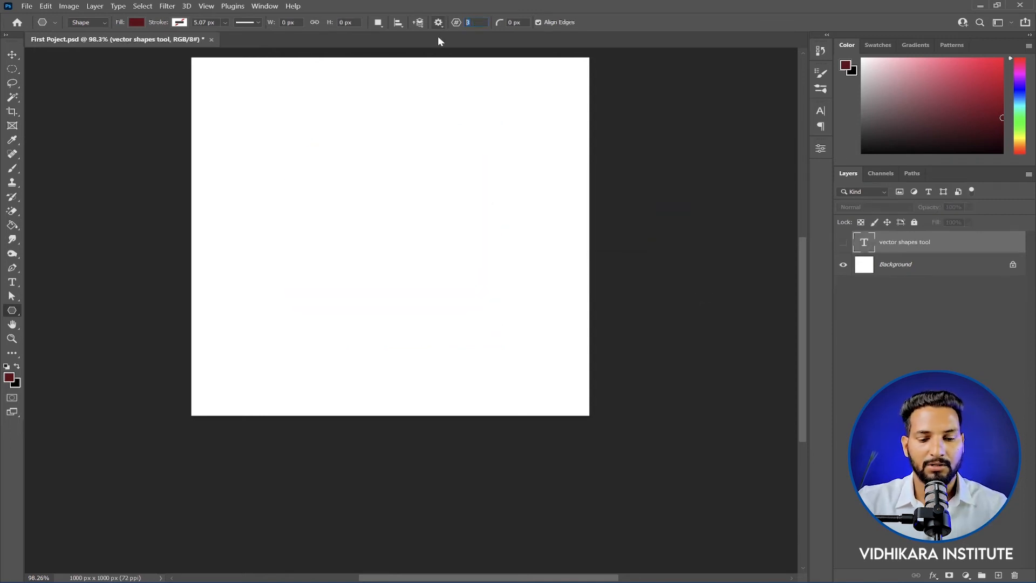
{"action": "left_click_drag", "start_coordinate": [310, 156], "coordinate": [530, 384]}
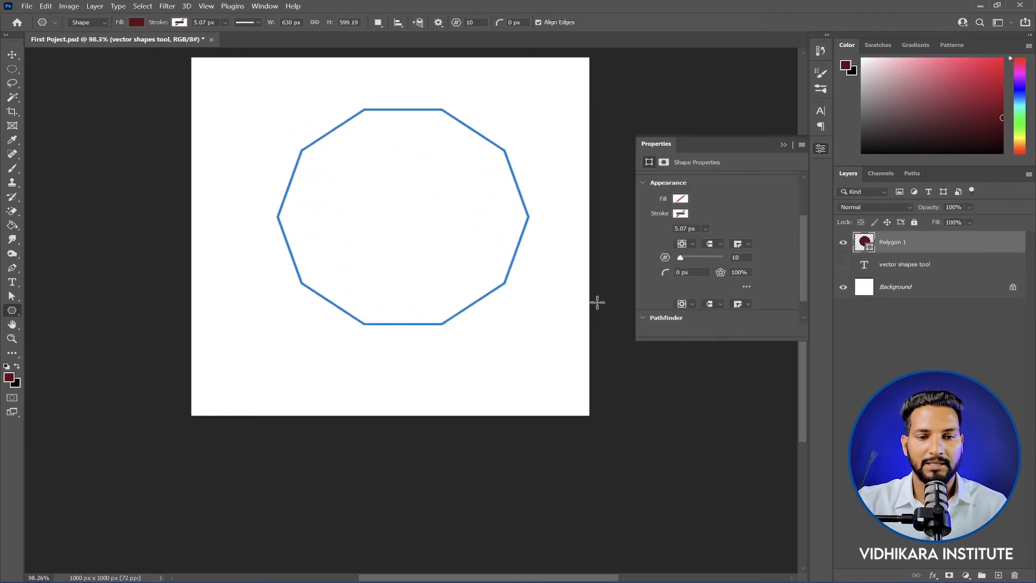
Step: Round all corners of the ten-sided polygon directly on the canvas, and delete the polygon
{"action": "scroll", "coordinate": [440, 111], "scroll_direction": "up", "scroll_amount": 3}
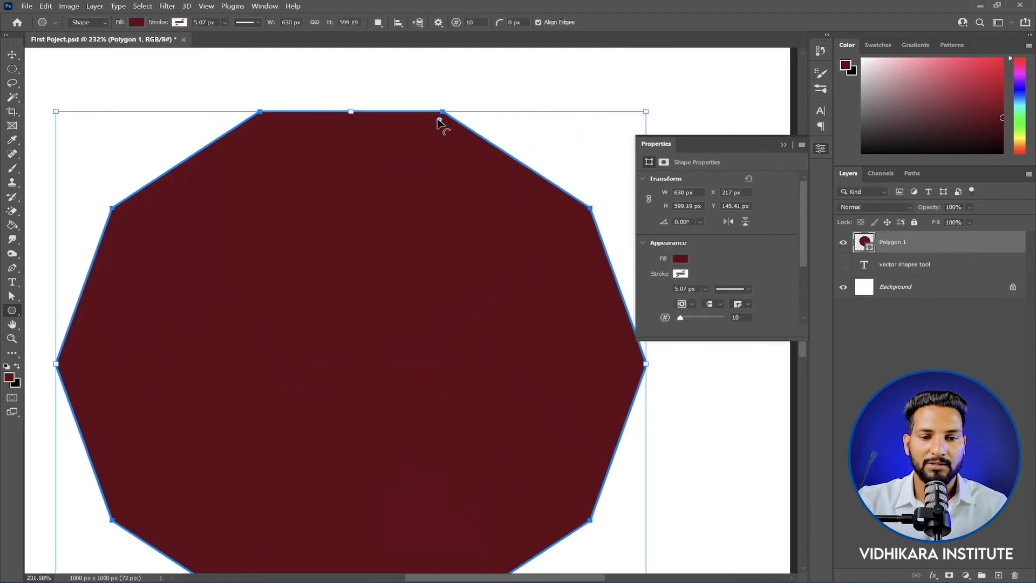
{"action": "left_click_drag", "start_coordinate": [440, 118], "coordinate": [412, 197]}
{"action": "scroll", "coordinate": [543, 167], "scroll_direction": "down", "scroll_amount": 3}
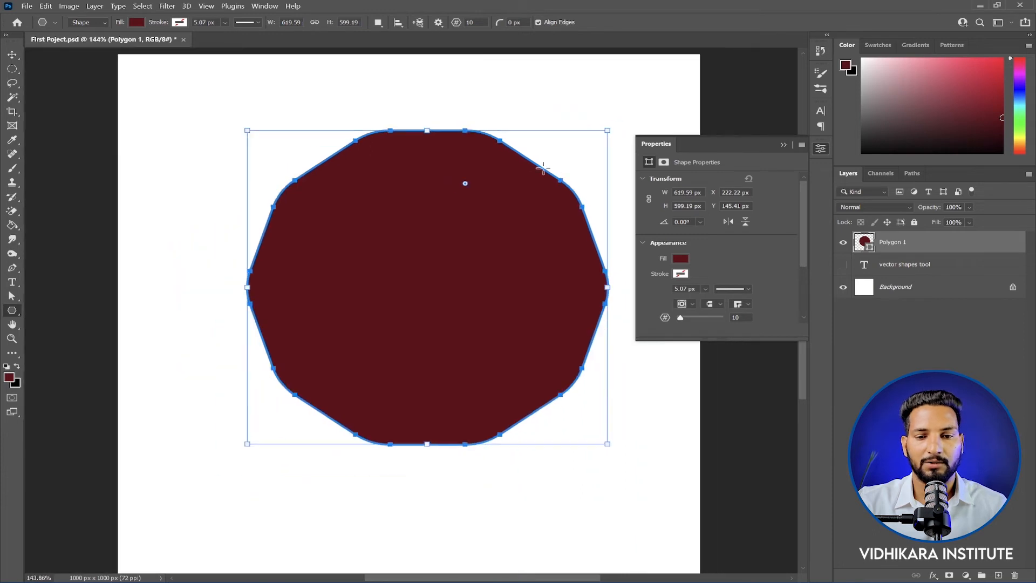
{"action": "scroll", "coordinate": [544, 167], "scroll_direction": "down", "scroll_amount": 1}
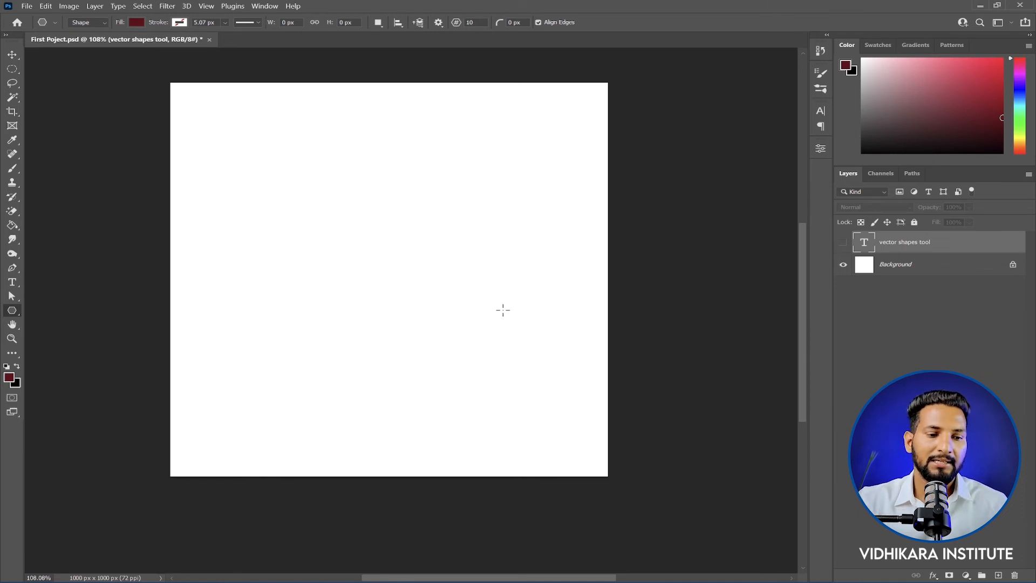
Step: Draw a nearly horizontal line about 810 px long near the upper edge of the canvas with the Line tool
{"action": "right_click", "coordinate": [13, 311]}
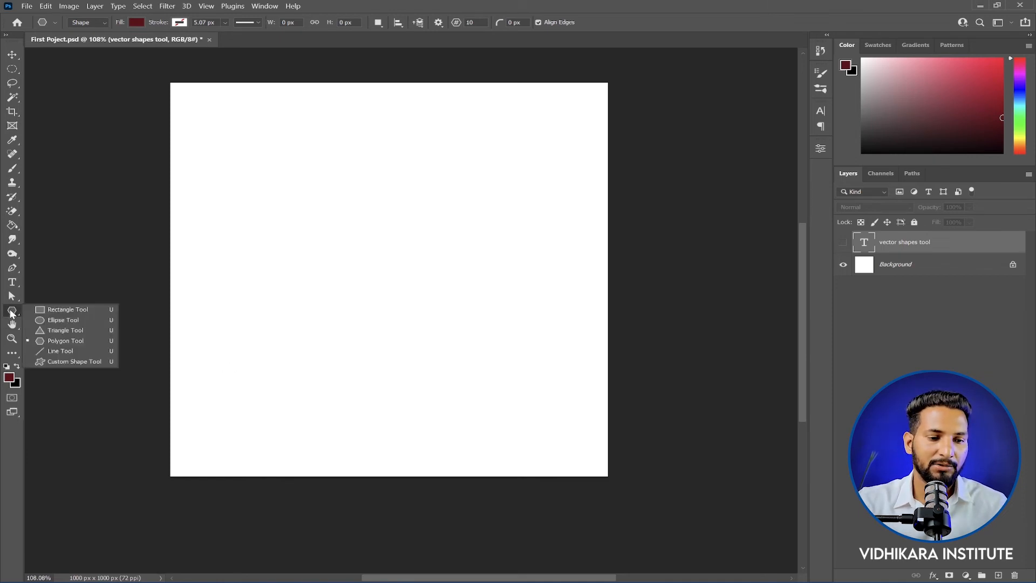
{"action": "left_click", "coordinate": [77, 355]}
{"action": "mouse_move", "coordinate": [199, 132]}
{"action": "left_mouse_down"}
{"action": "mouse_move", "coordinate": [542, 138]}
{"action": "mouse_move", "coordinate": [553, 127]}
{"action": "left_mouse_up"}
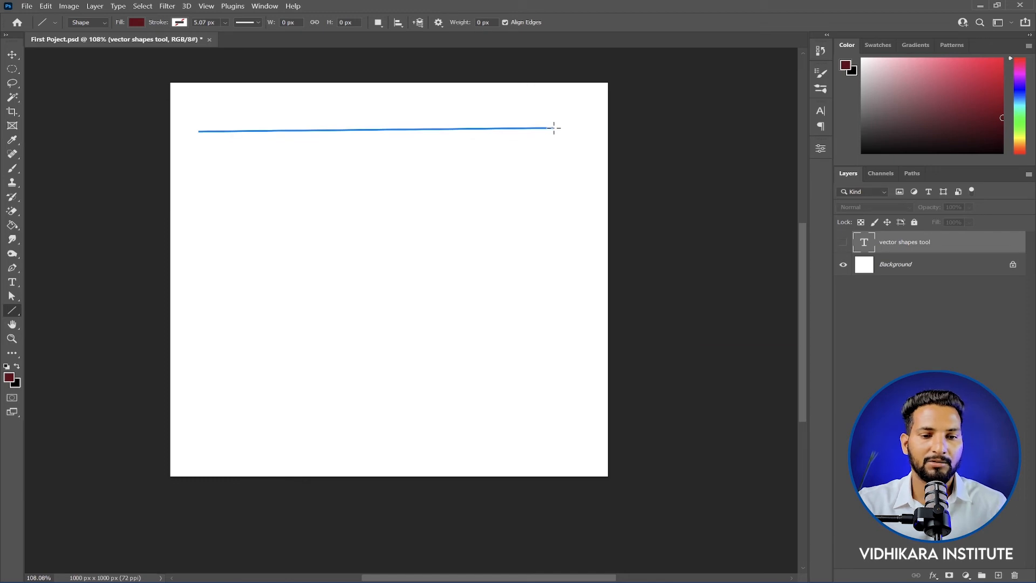
Step: Thicken the line's stroke to about 89 px and color the stroke dark blue
{"action": "left_click", "coordinate": [225, 22]}
{"action": "mouse_move", "coordinate": [228, 34]}
{"action": "left_mouse_down"}
{"action": "mouse_move", "coordinate": [275, 35]}
{"action": "mouse_move", "coordinate": [264, 35]}
{"action": "left_mouse_up"}
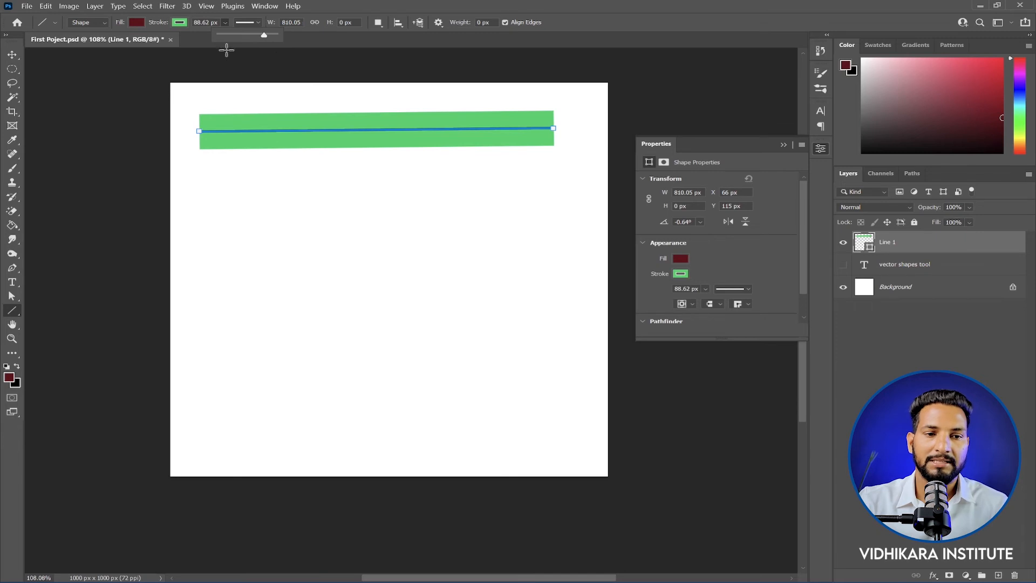
{"action": "left_click", "coordinate": [180, 22]}
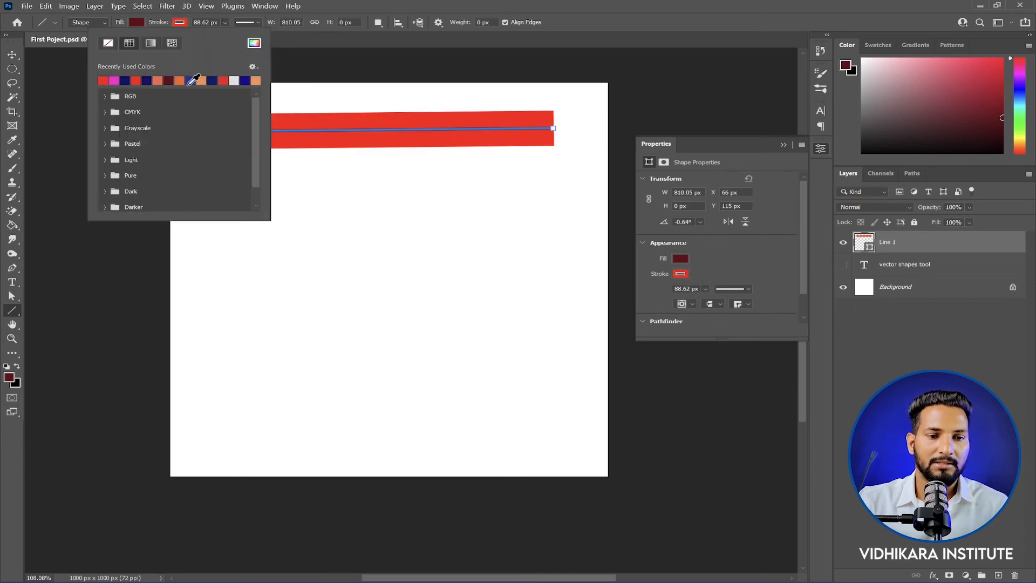
{"action": "left_click", "coordinate": [244, 81]}
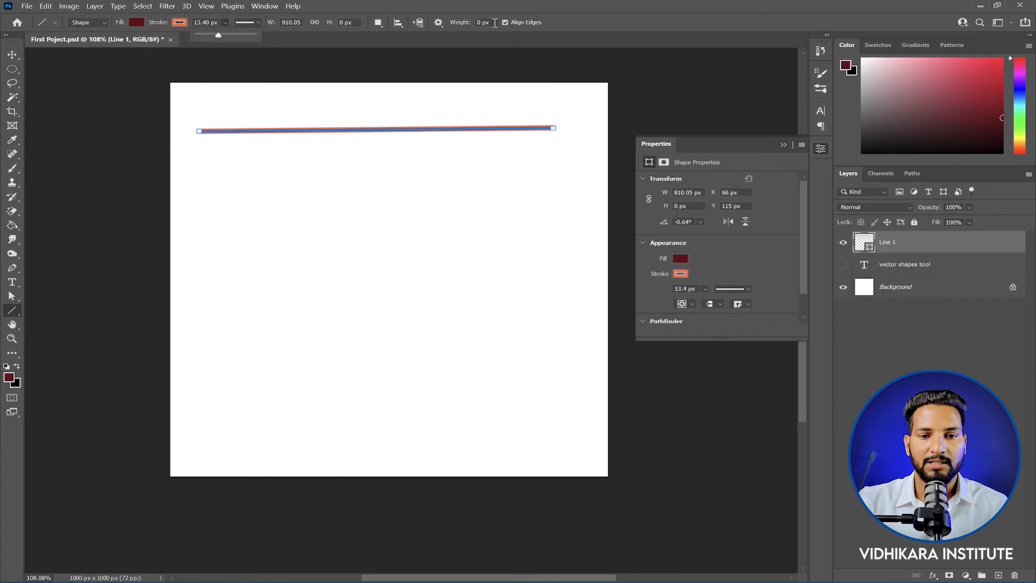
Step: Set the line weight to 20 px and replace the line with a horizontal one about 788 px long without a stroke
{"action": "left_click", "coordinate": [495, 22]}
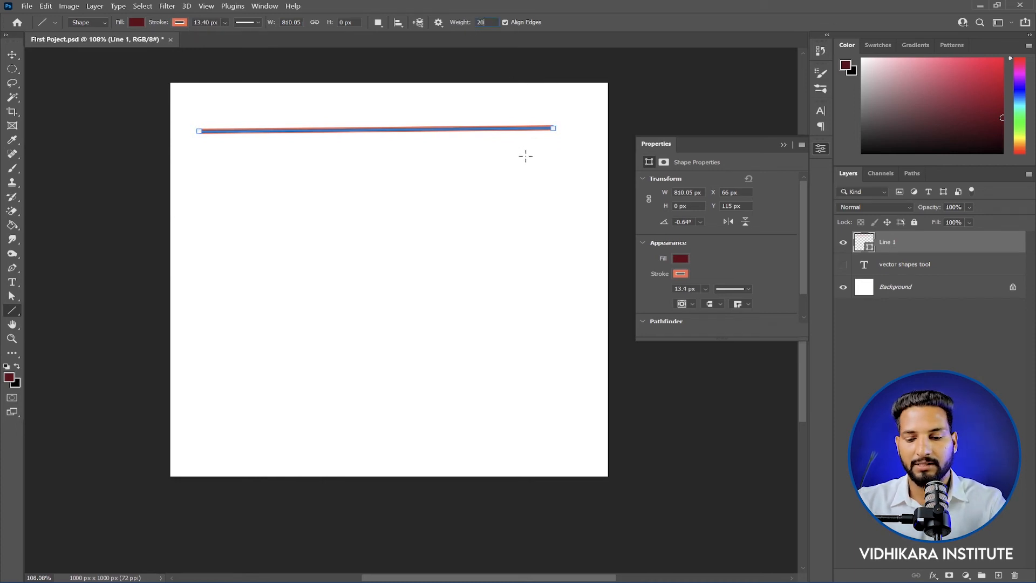
{"action": "key", "text": "Delete"}
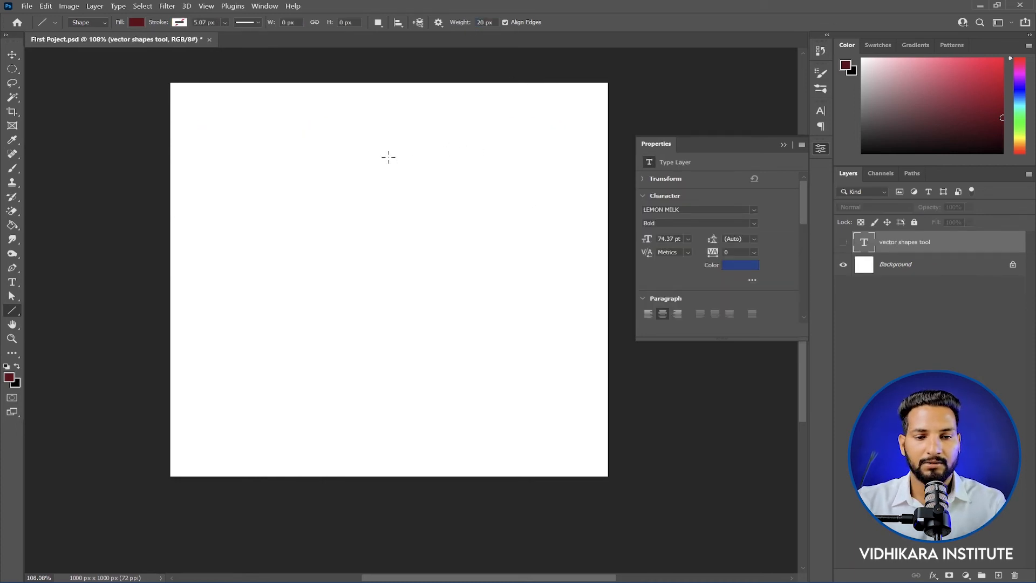
{"action": "left_click_drag", "start_coordinate": [211, 132], "coordinate": [552, 134]}
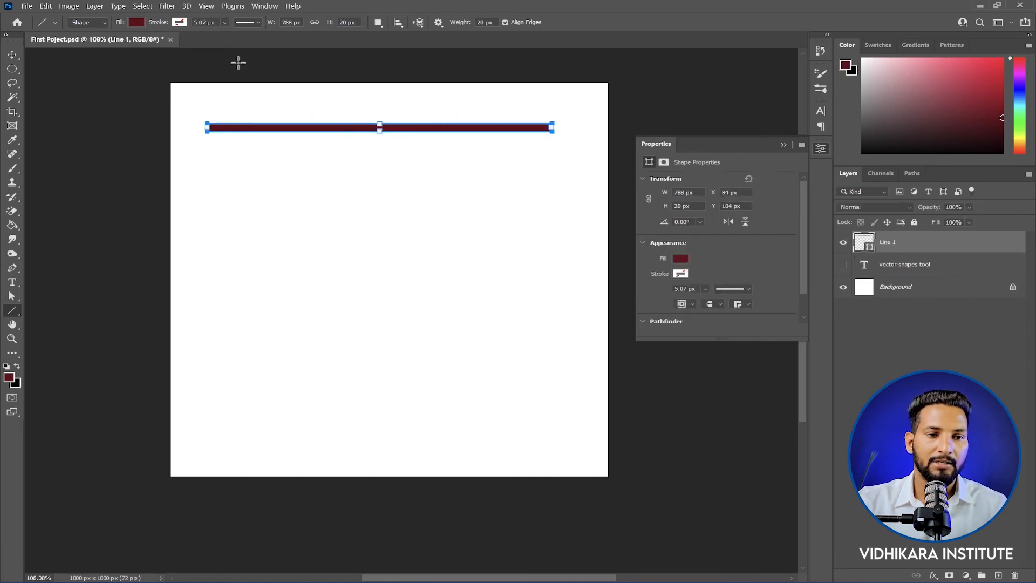
Step: Restore the line's dark red fill after trying orange and pink, and stretch the line to about 589 px high
{"action": "left_click", "coordinate": [137, 20]}
{"action": "left_click", "coordinate": [125, 80]}
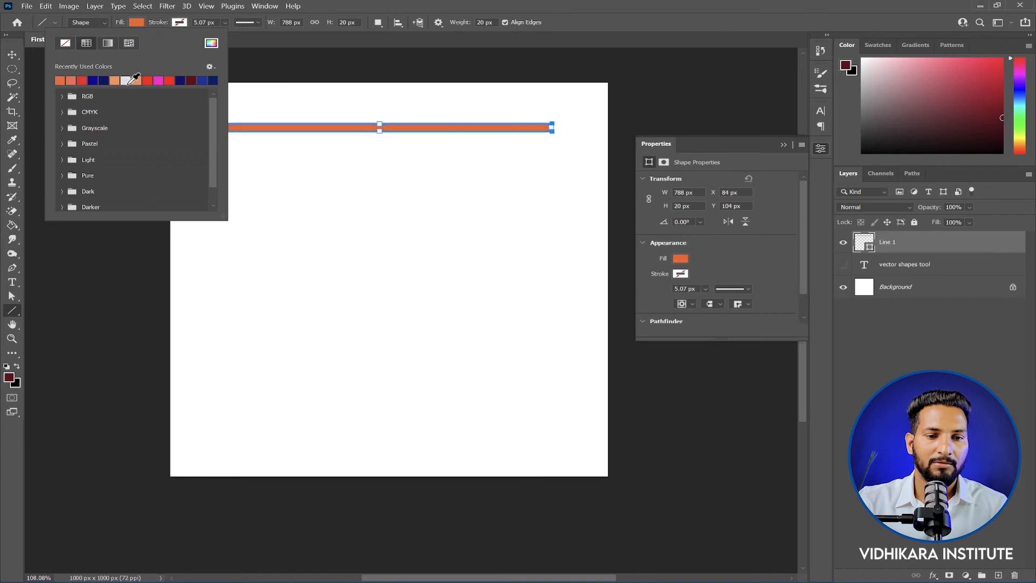
{"action": "left_click", "coordinate": [161, 80]}
{"action": "left_click", "coordinate": [191, 80]}
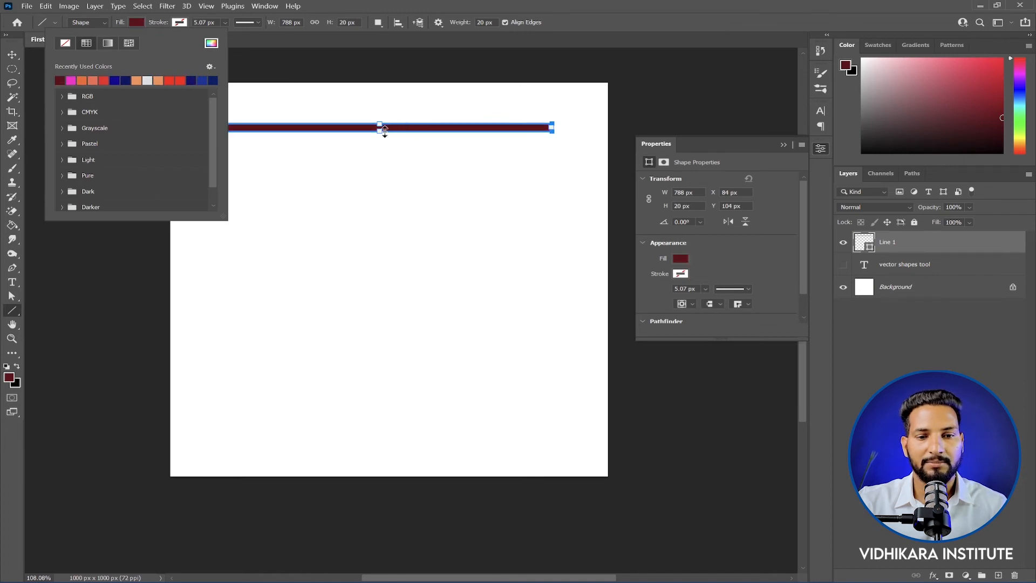
{"action": "left_click_drag", "start_coordinate": [380, 129], "coordinate": [380, 355]}
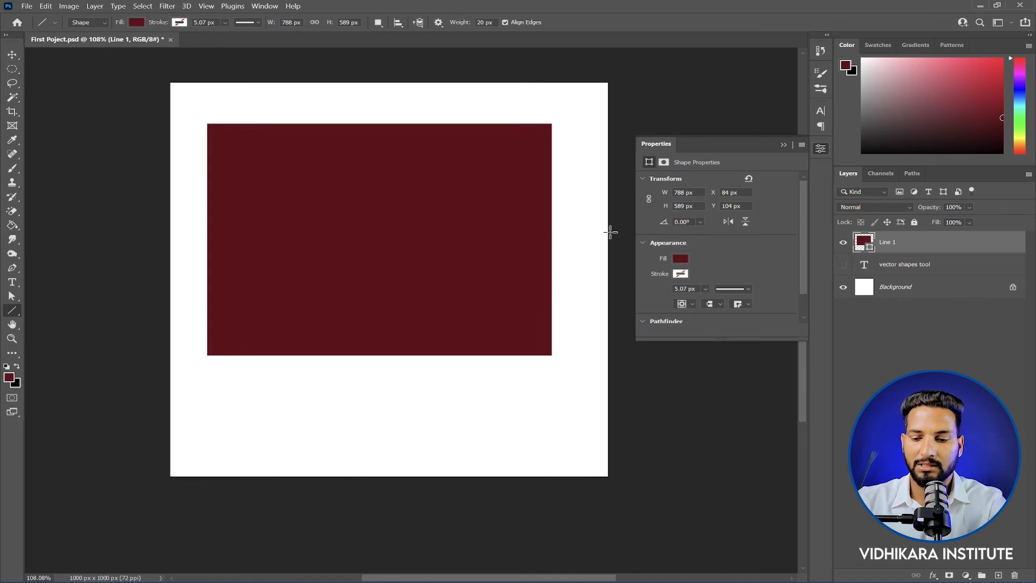
Step: Replace the stretched shape with a line about 696 px long, using a 0 px weight and a green stroke of about 14.69 px
{"action": "key", "text": "Delete"}
{"action": "left_click_drag", "start_coordinate": [495, 22], "coordinate": [437, 24]}
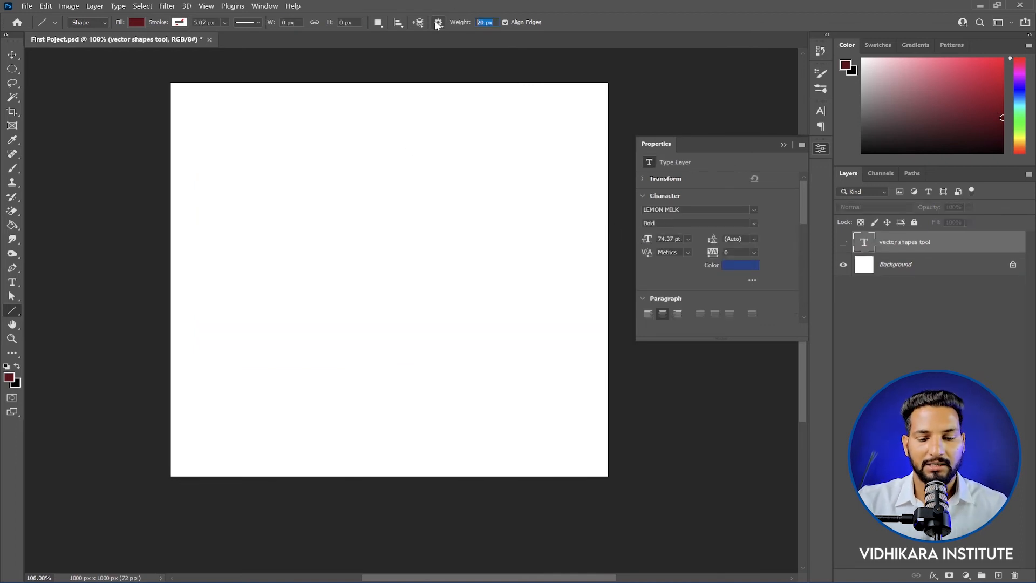
{"action": "type", "text": "0"}
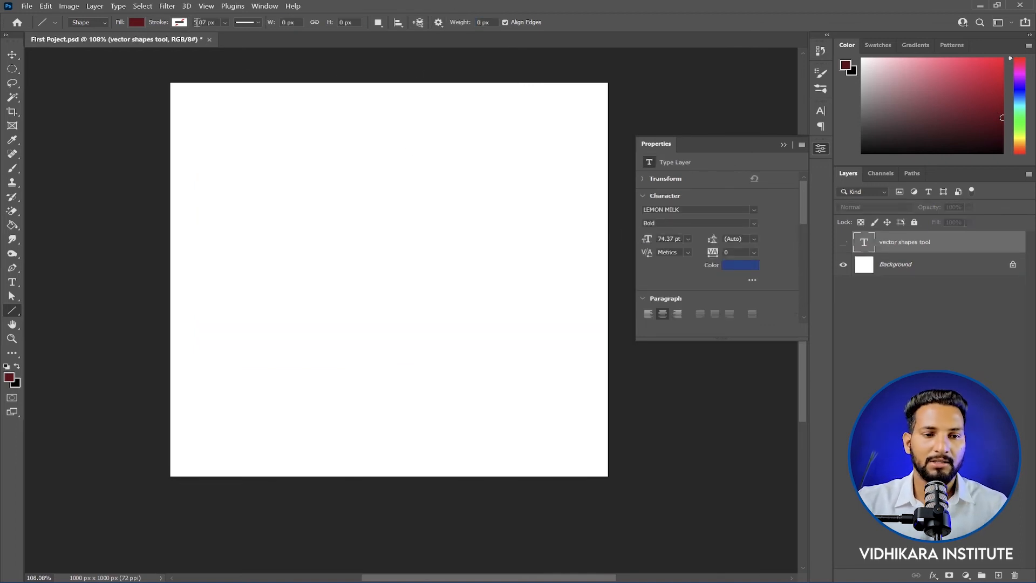
{"action": "left_click_drag", "start_coordinate": [276, 36], "coordinate": [241, 37]}
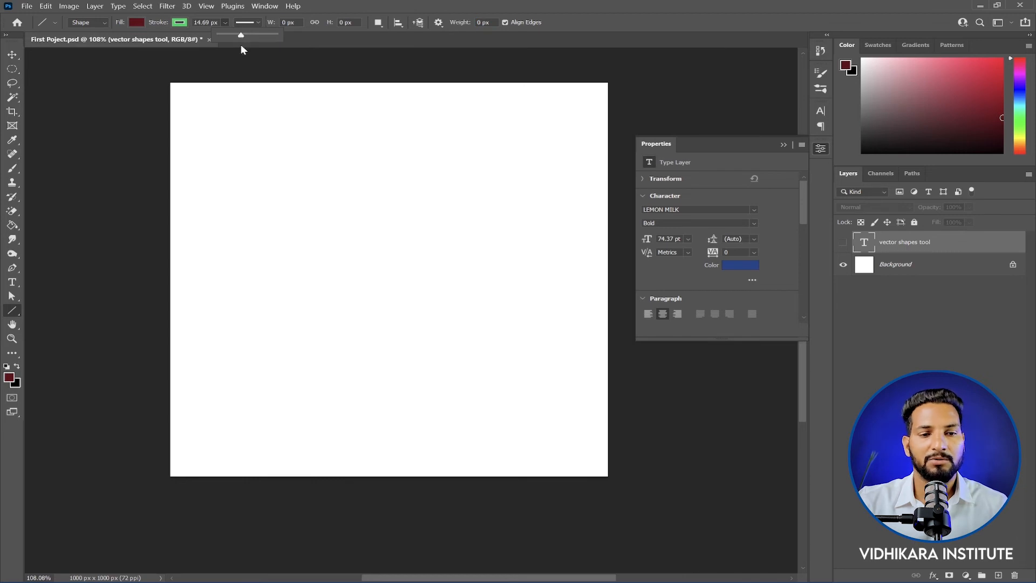
{"action": "left_click_drag", "start_coordinate": [227, 116], "coordinate": [532, 118]}
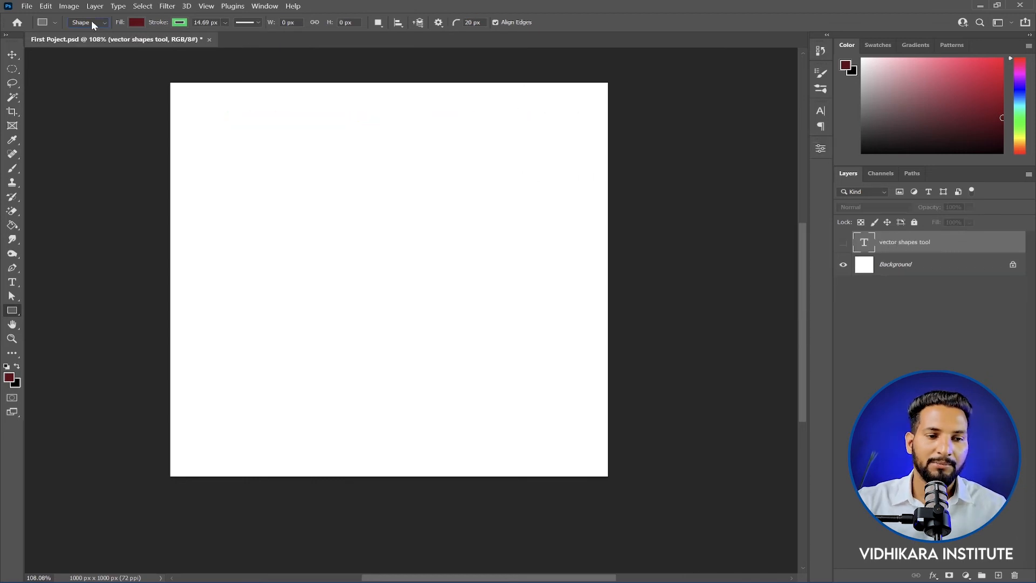
Step: Draw a rectangle about 661 px wide and 622 px high in Shape mode with the Rectangle tool
{"action": "left_click", "coordinate": [89, 22]}
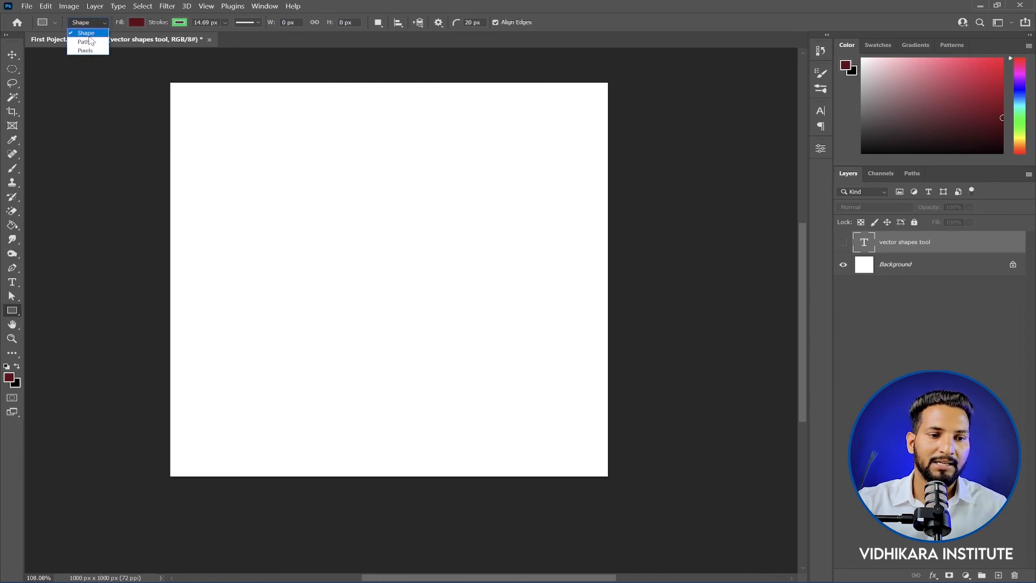
{"action": "left_click", "coordinate": [89, 36]}
{"action": "right_click", "coordinate": [12, 311]}
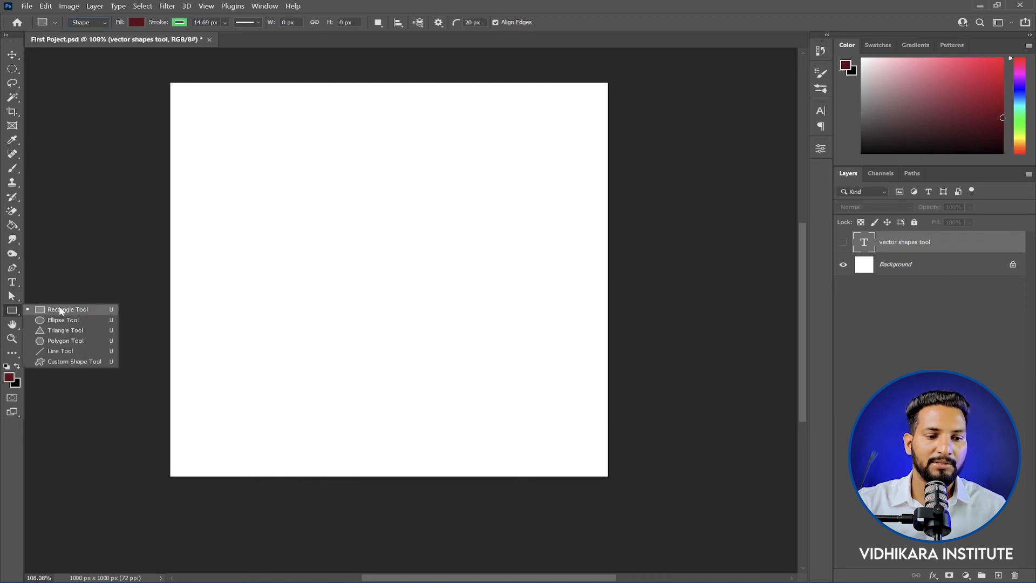
{"action": "left_click_drag", "start_coordinate": [193, 123], "coordinate": [484, 362]}
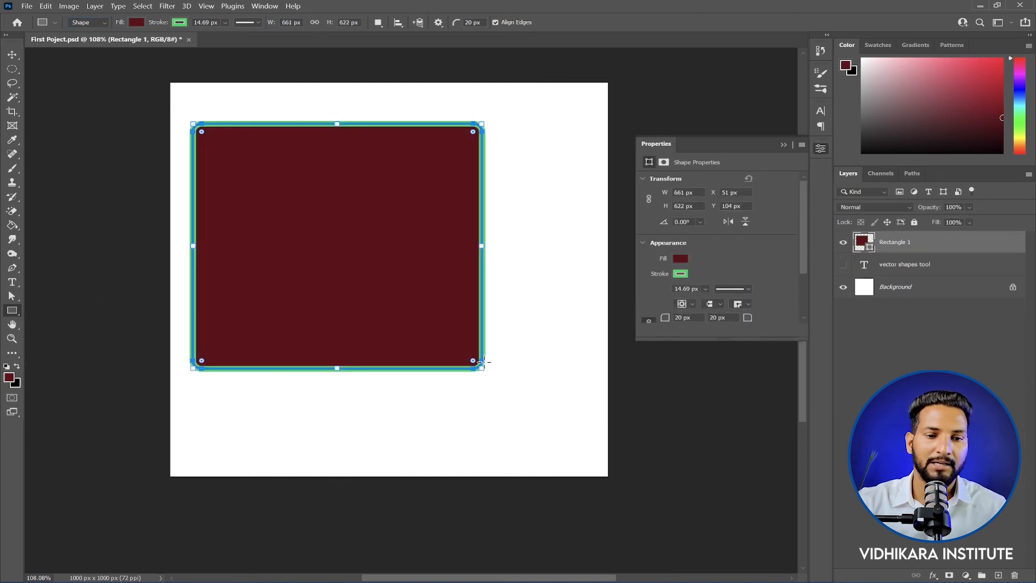
Step: Switch to Path mode and replace the rectangle with a rectangular path about 838 px wide and 766 px high
{"action": "left_click", "coordinate": [91, 22]}
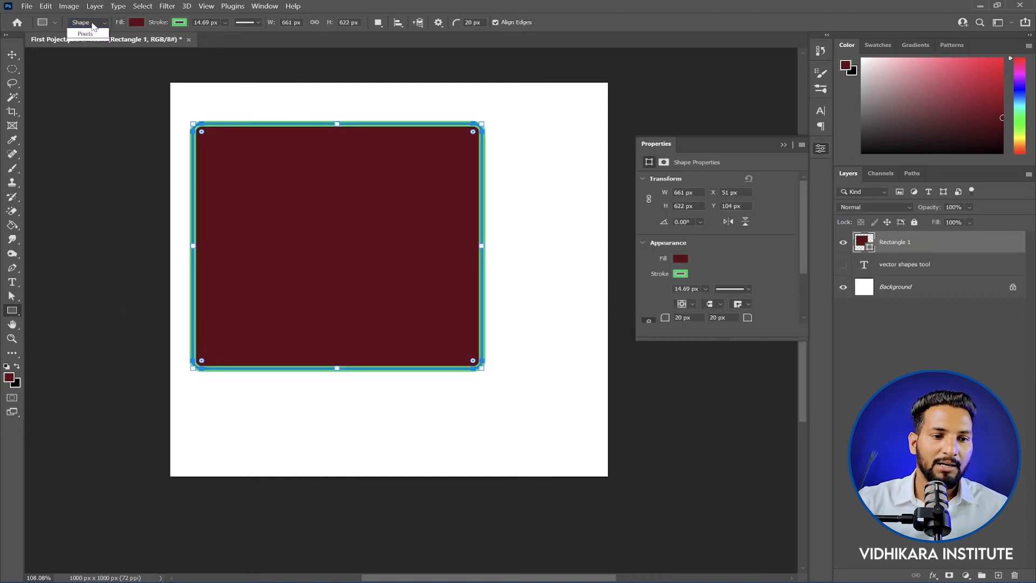
{"action": "left_click", "coordinate": [84, 42]}
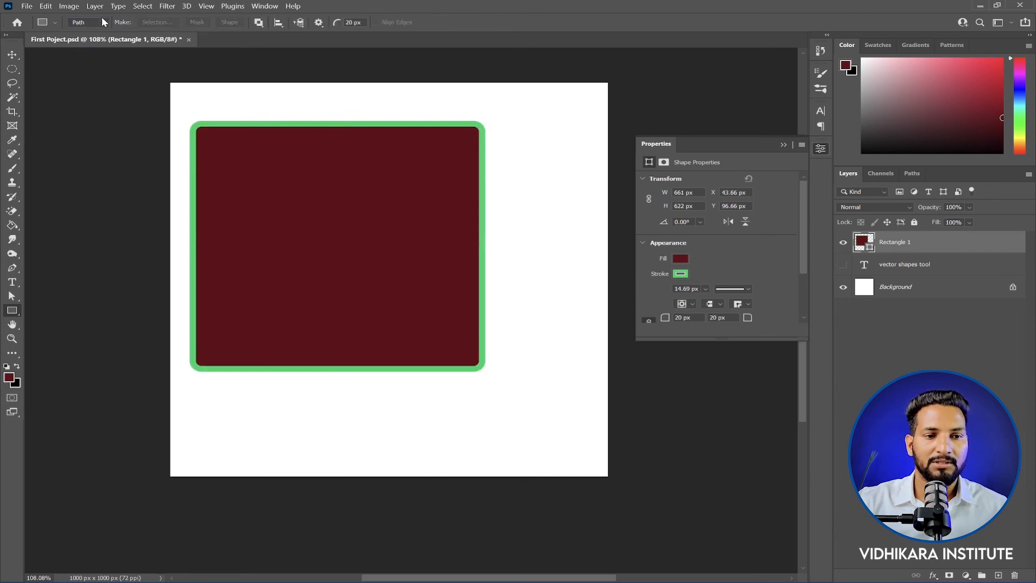
{"action": "key", "text": "Delete"}
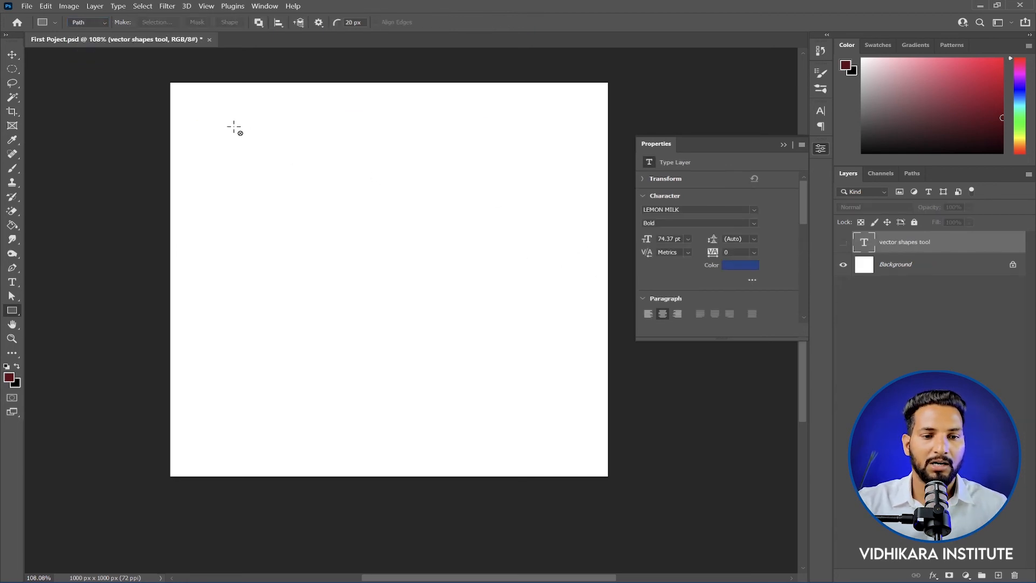
{"action": "left_click_drag", "start_coordinate": [203, 105], "coordinate": [568, 406]}
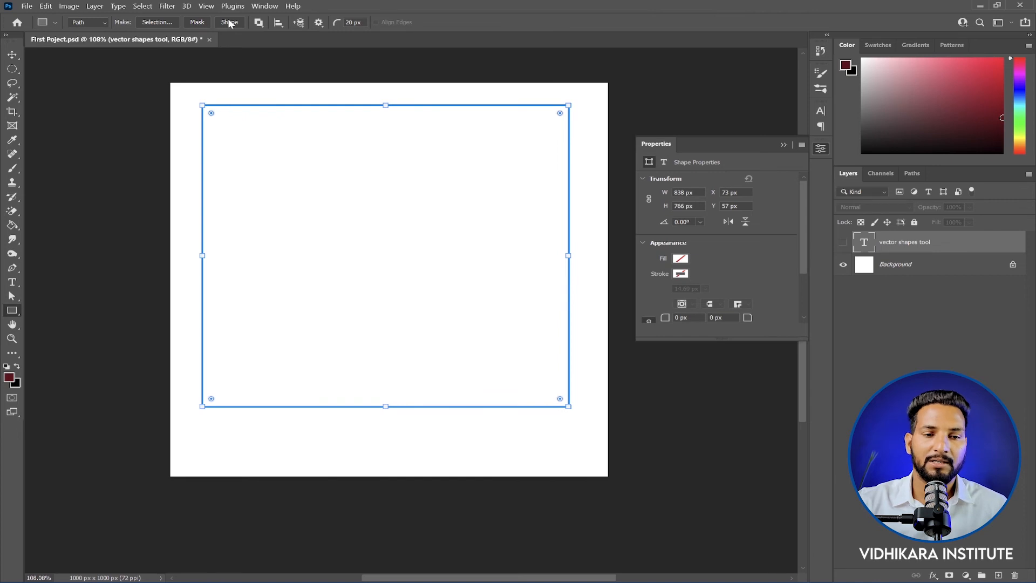
Step: Convert the rectangular path into a selection with a 0 px feather and anti-aliasing, and add a new layer for it
{"action": "left_click", "coordinate": [156, 23]}
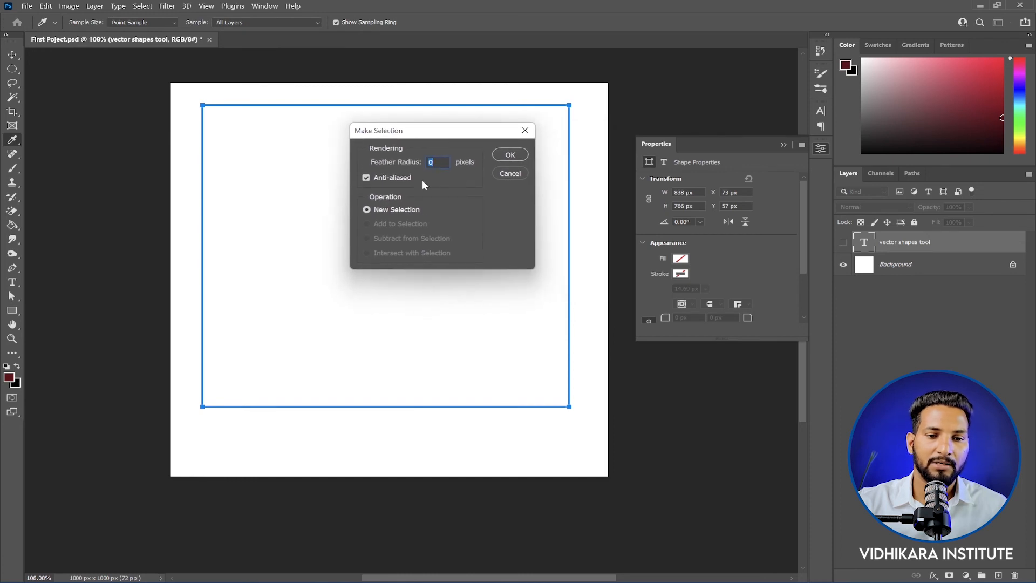
{"action": "left_click", "coordinate": [511, 155]}
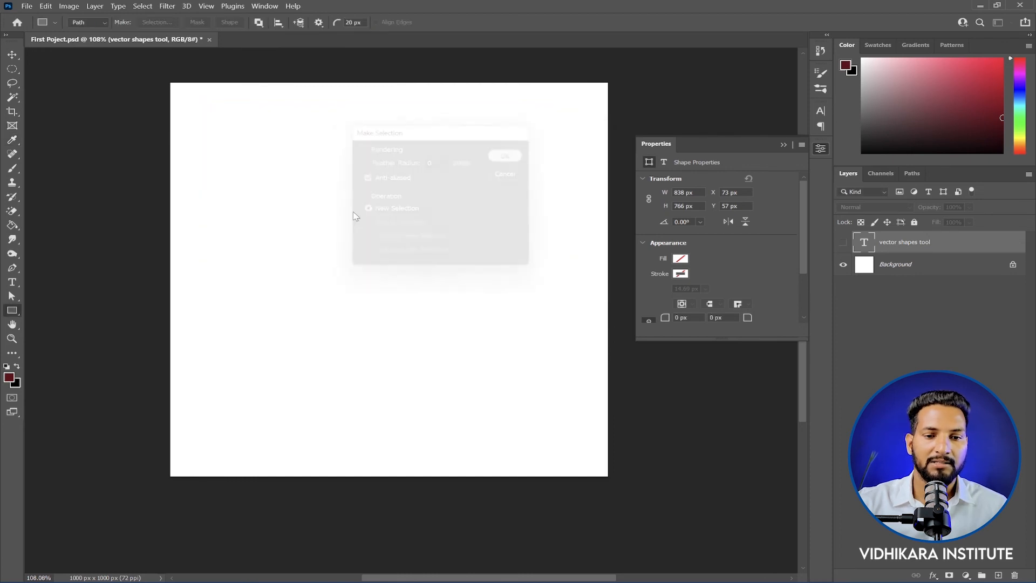
{"action": "left_click", "coordinate": [11, 68]}
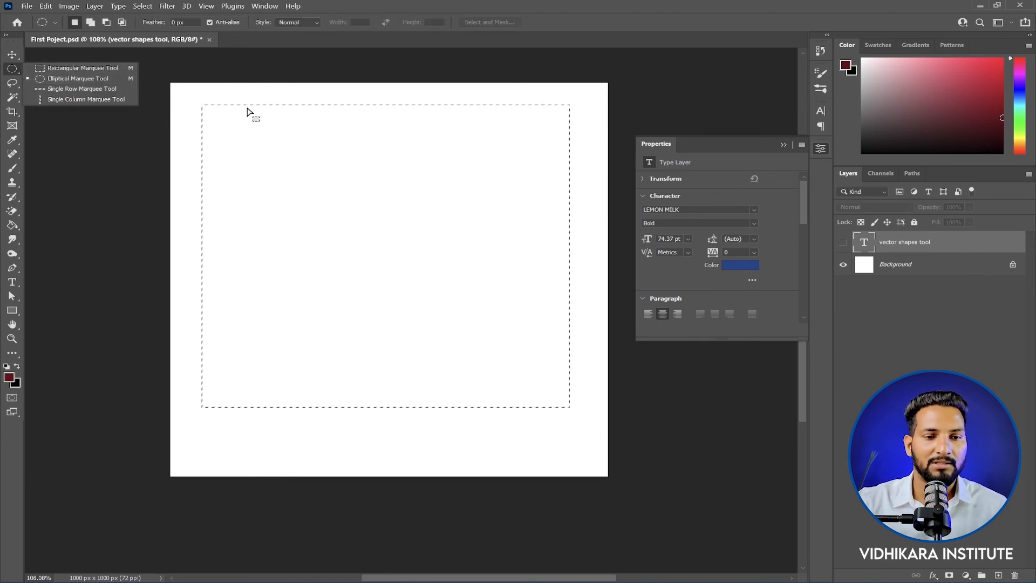
{"action": "left_click", "coordinate": [999, 575]}
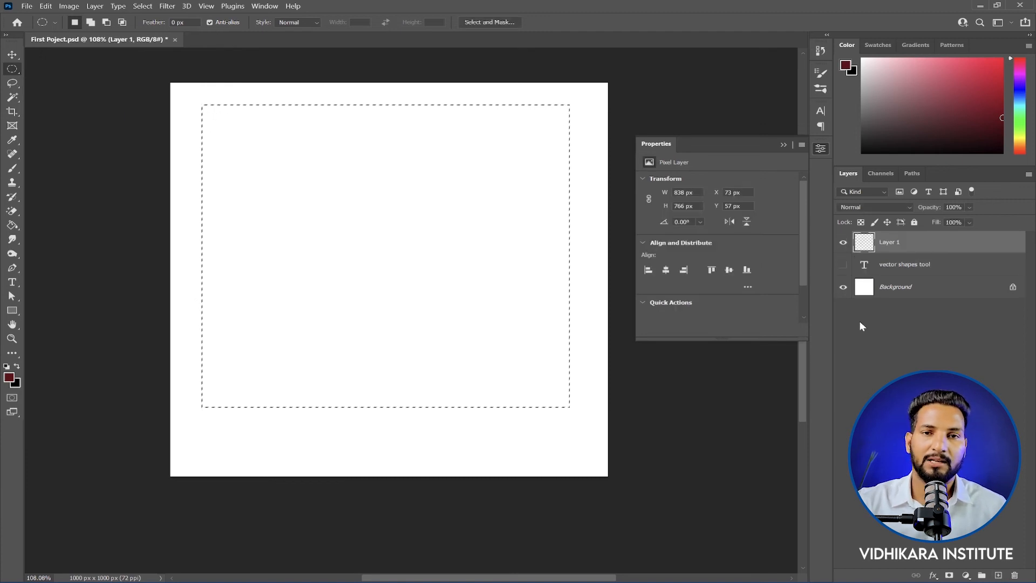
{"action": "right_click", "coordinate": [13, 311]}
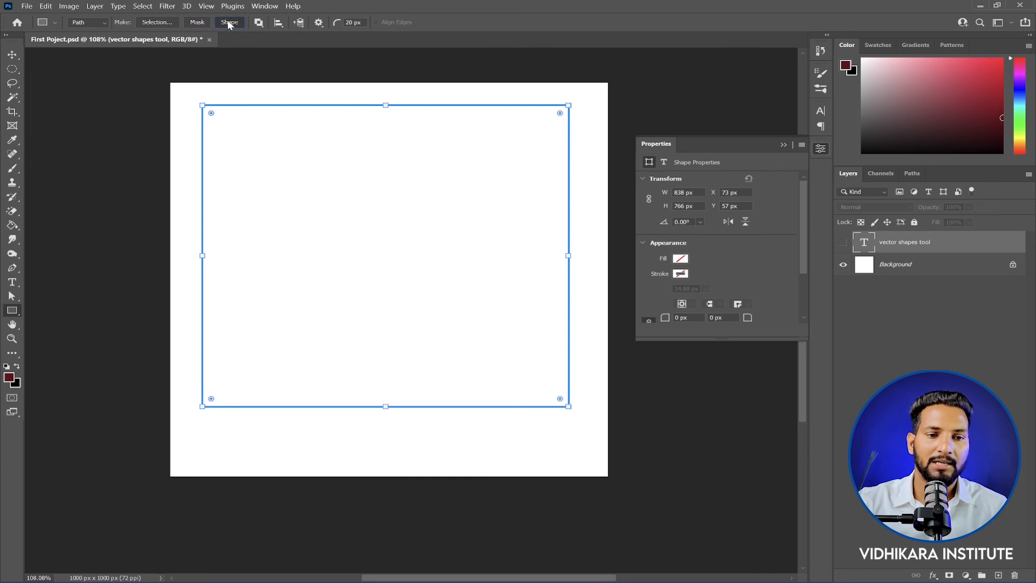
Step: Convert the rectangular path into a filled, stroked shape layer and delete that layer
{"action": "left_click", "coordinate": [228, 22]}
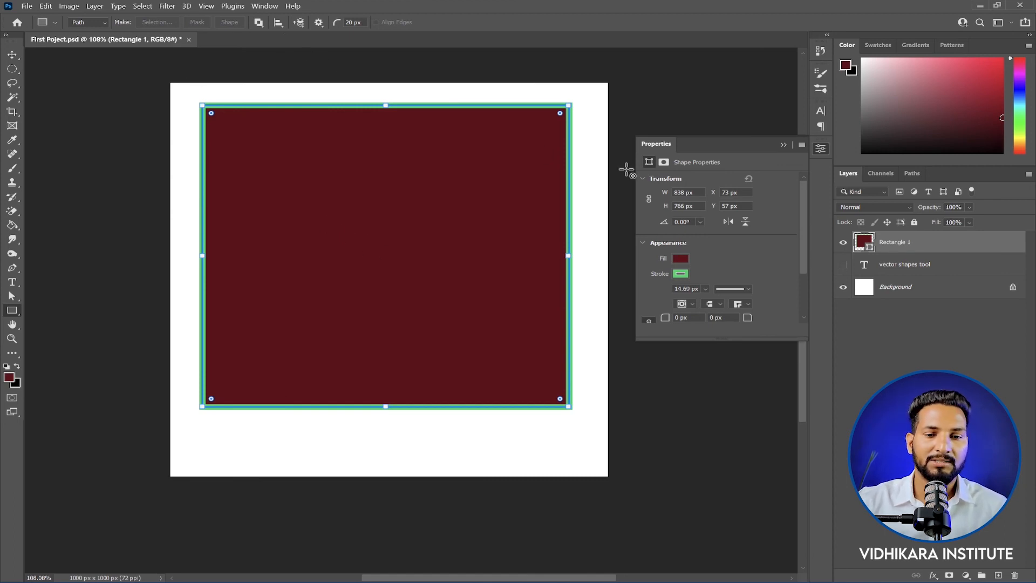
{"action": "key", "text": "Delete"}
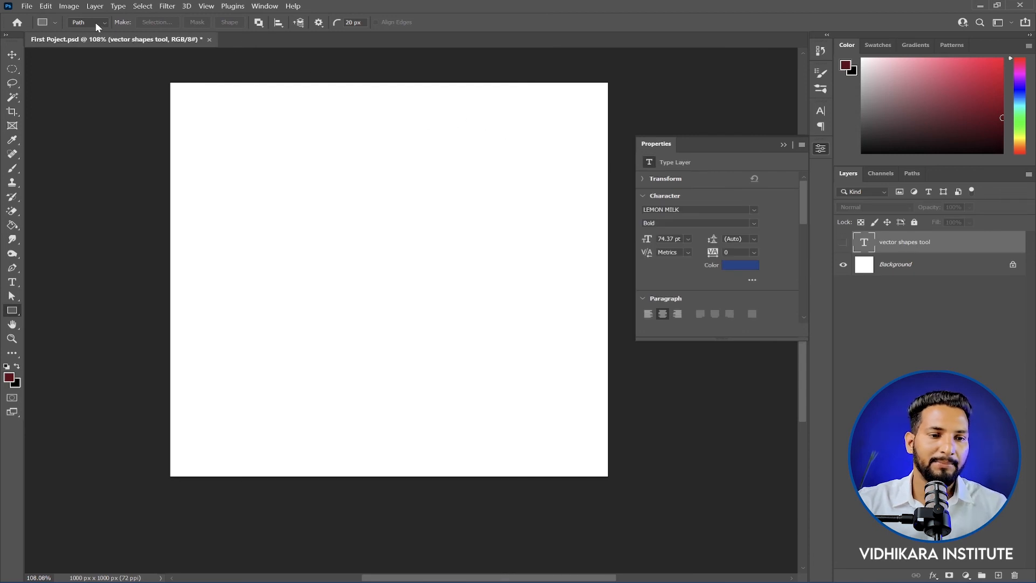
Step: Draw a large 10-sided polygon path across the canvas with the Polygon tool in Path mode
{"action": "left_click", "coordinate": [96, 24]}
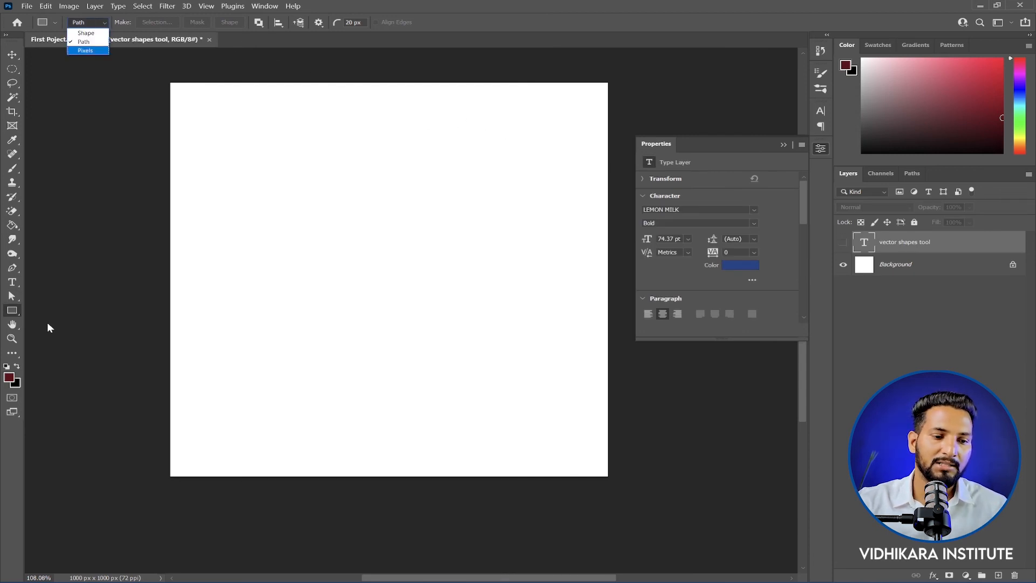
{"action": "left_click", "coordinate": [12, 313]}
{"action": "right_click", "coordinate": [13, 313]}
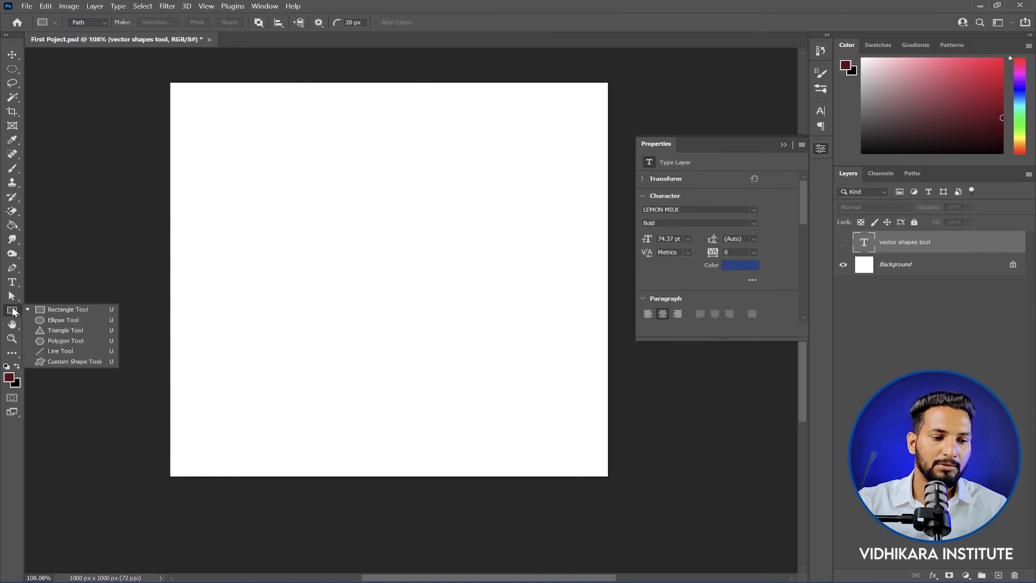
{"action": "left_click", "coordinate": [60, 340]}
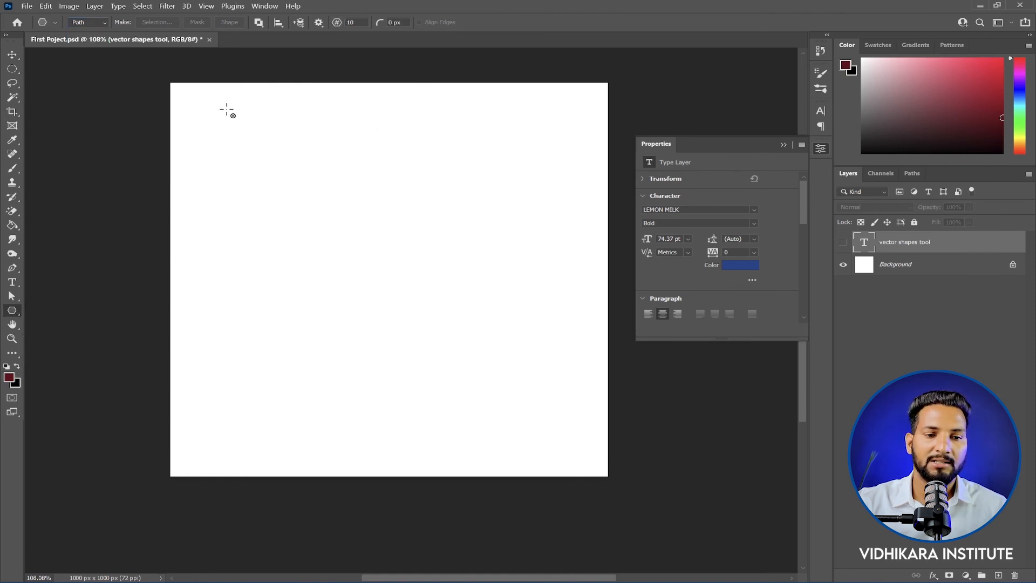
{"action": "left_click_drag", "start_coordinate": [226, 111], "coordinate": [551, 385]}
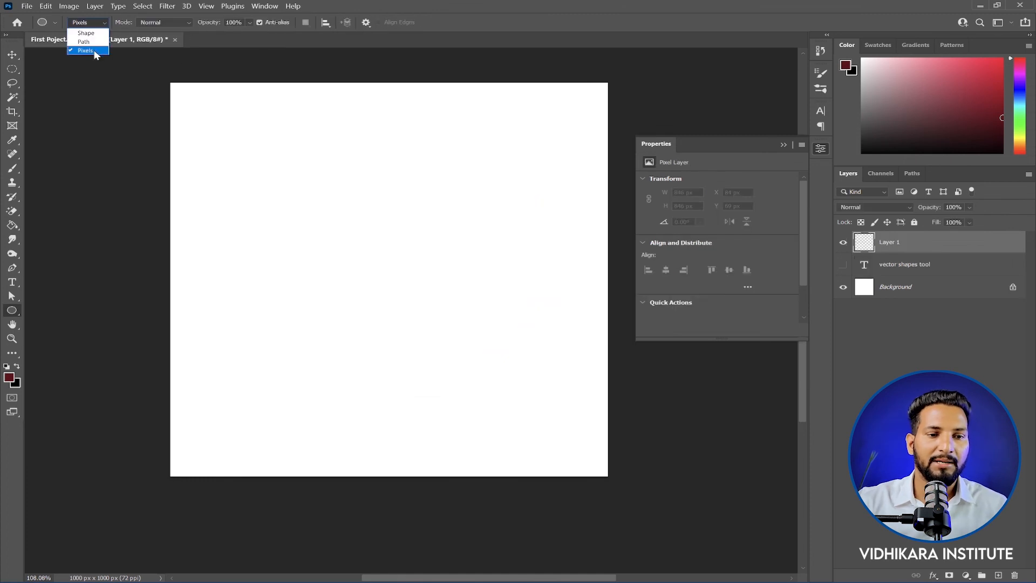
Step: Draw a dark red circle about 842 px across on Layer 1 with the Ellipse tool in Pixels mode, and delete the layer
{"action": "left_click", "coordinate": [95, 51]}
{"action": "right_click", "coordinate": [12, 311]}
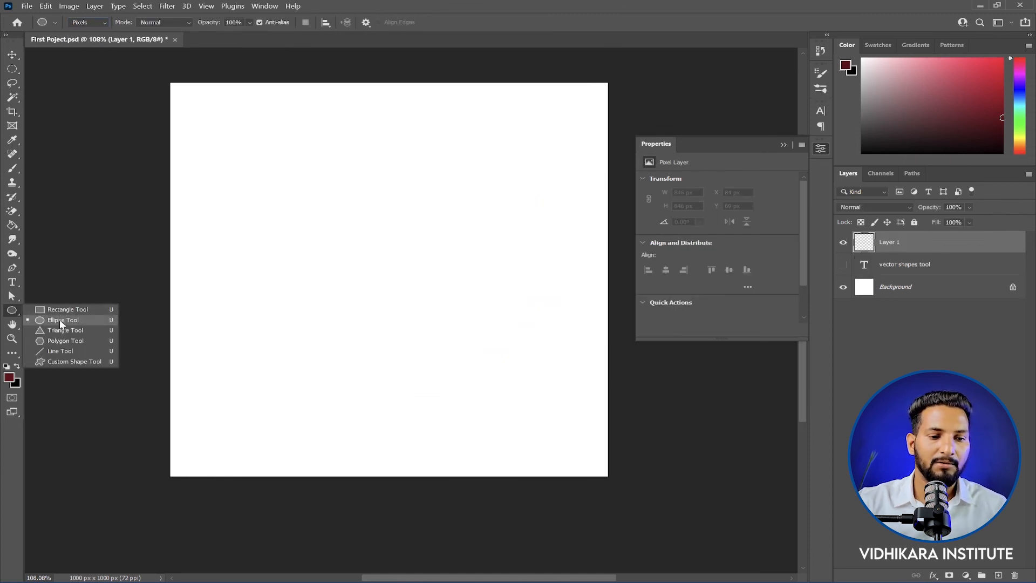
{"action": "left_click", "coordinate": [59, 320]}
{"action": "left_click_drag", "start_coordinate": [216, 118], "coordinate": [582, 468]}
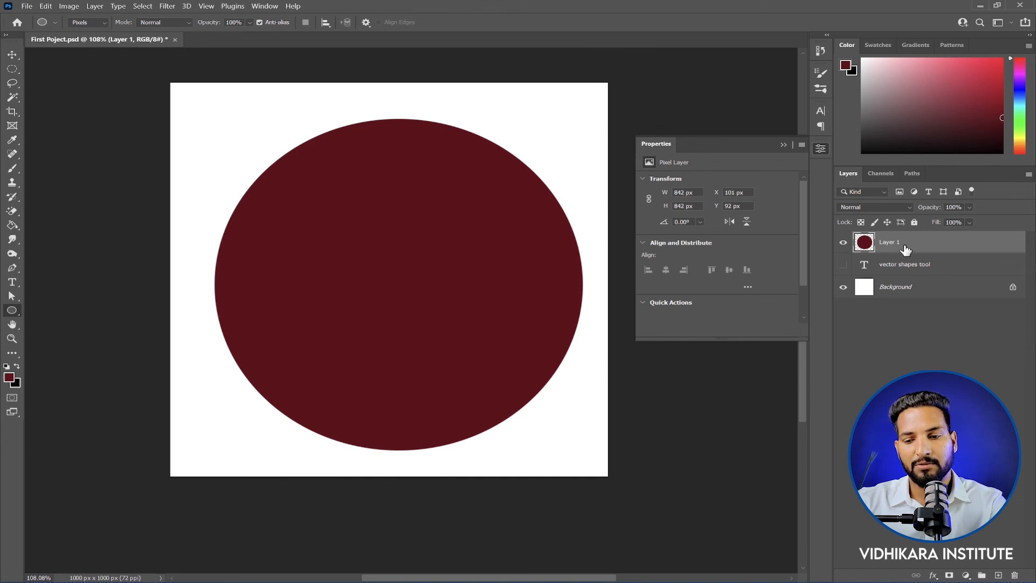
{"action": "key", "text": "Delete"}
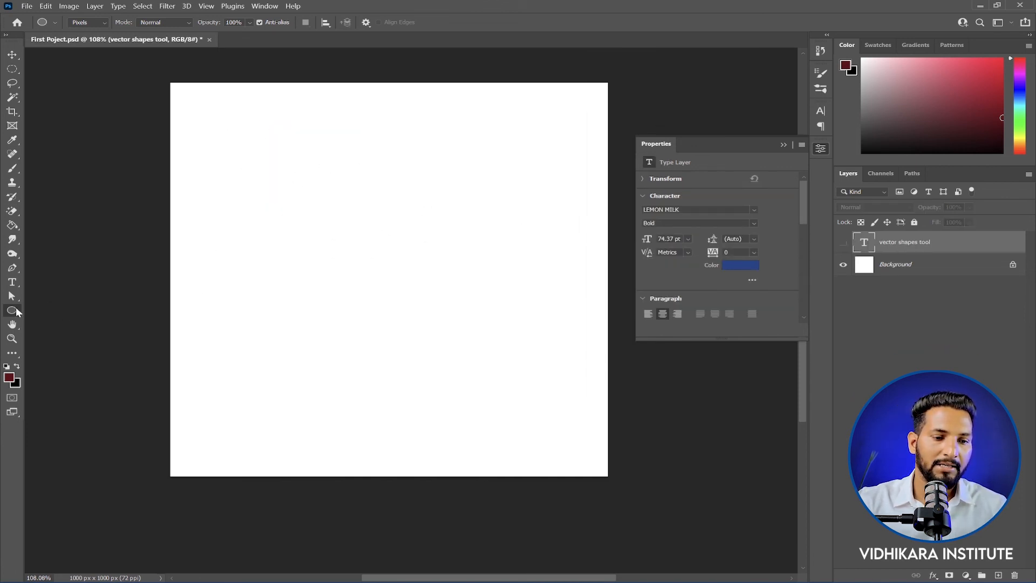
Step: On a new layer, draw a dark red pixel rectangle about 919 by 915 px with 20 px corners, and delete the layer
{"action": "right_click", "coordinate": [16, 313]}
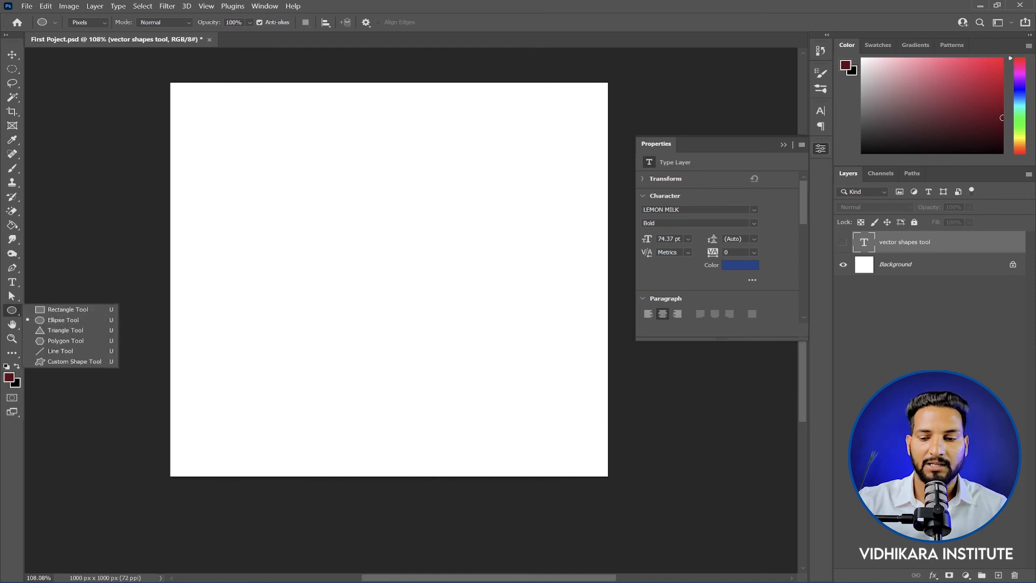
{"action": "left_click", "coordinate": [998, 576]}
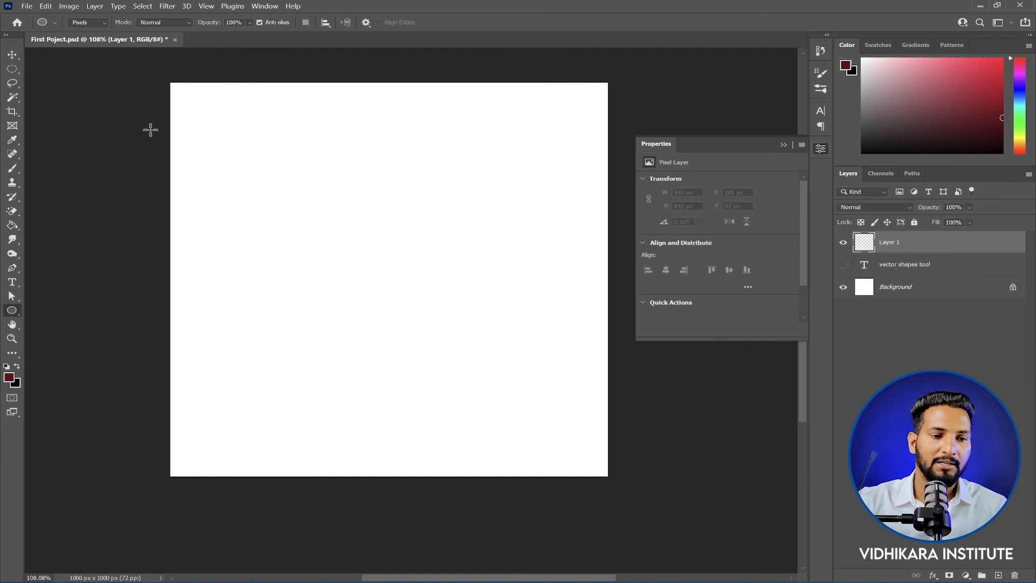
{"action": "right_click", "coordinate": [15, 310]}
{"action": "left_click", "coordinate": [57, 312]}
{"action": "left_click_drag", "start_coordinate": [189, 100], "coordinate": [591, 457]}
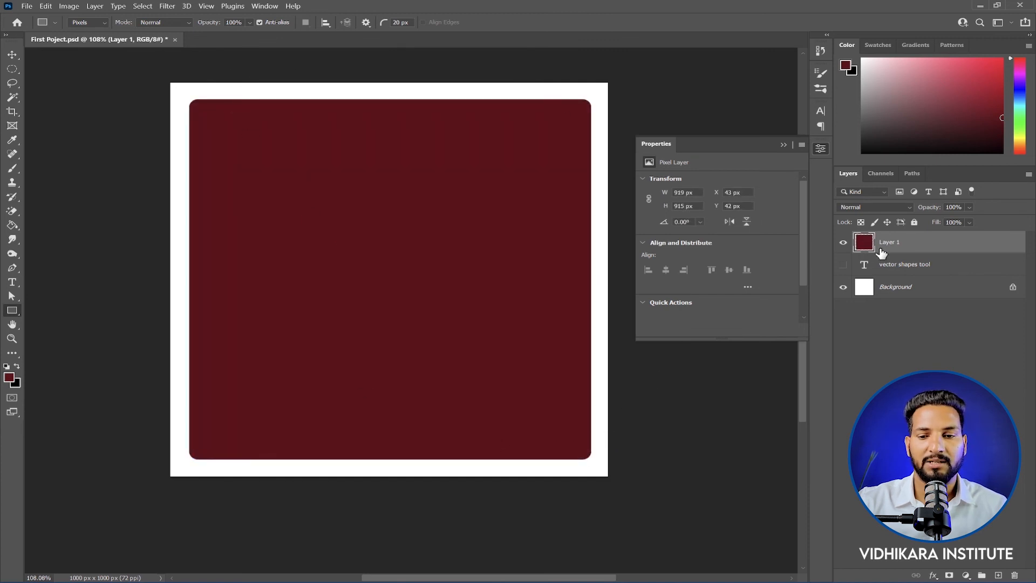
{"action": "key", "text": "Delete"}
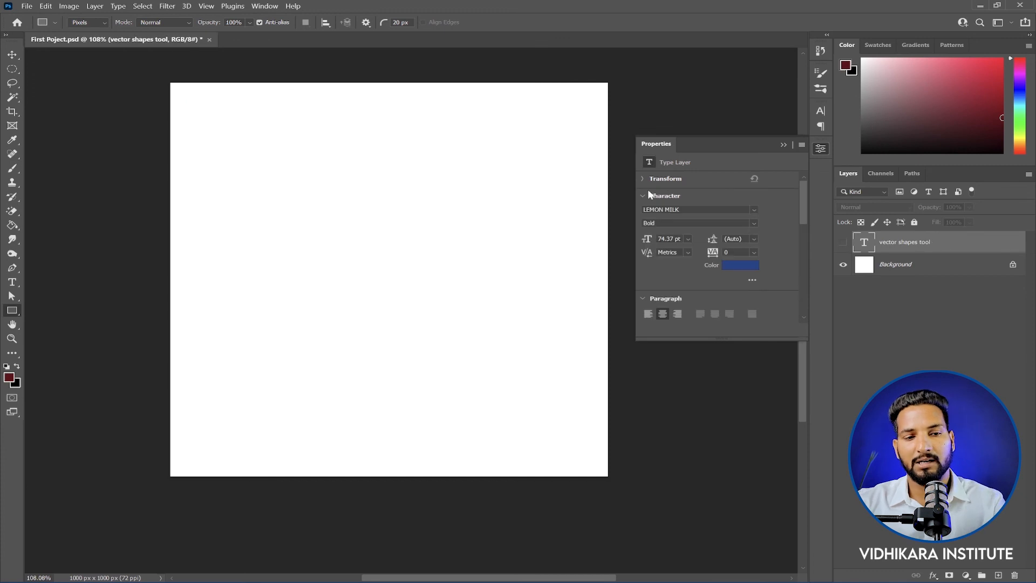
Step: Make an elliptical marquee selection about 740 by 756 px and fill it with the dark red foreground colour on a new layer
{"action": "left_click", "coordinate": [13, 68]}
{"action": "left_click", "coordinate": [70, 79]}
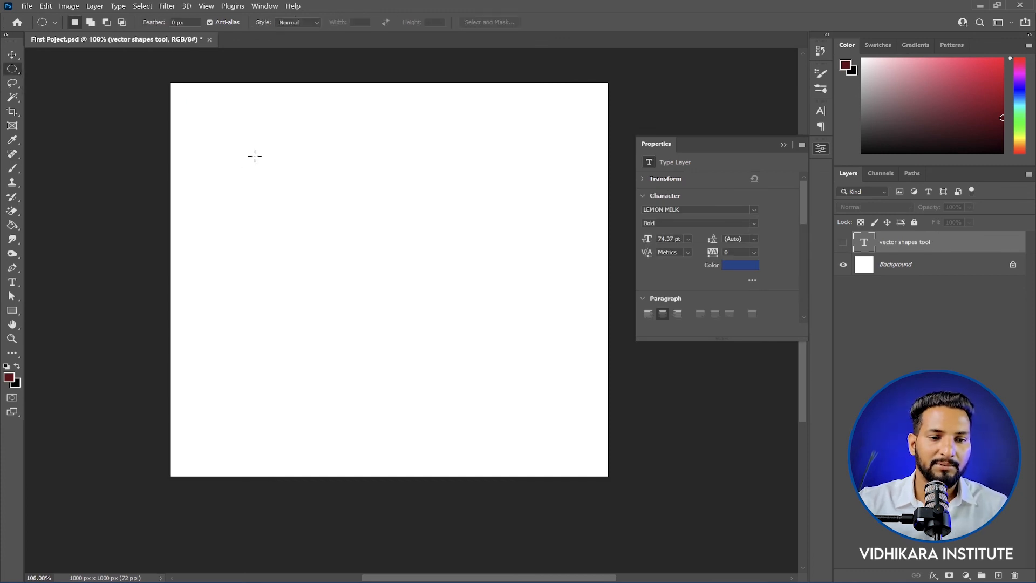
{"action": "left_click_drag", "start_coordinate": [226, 127], "coordinate": [551, 424]}
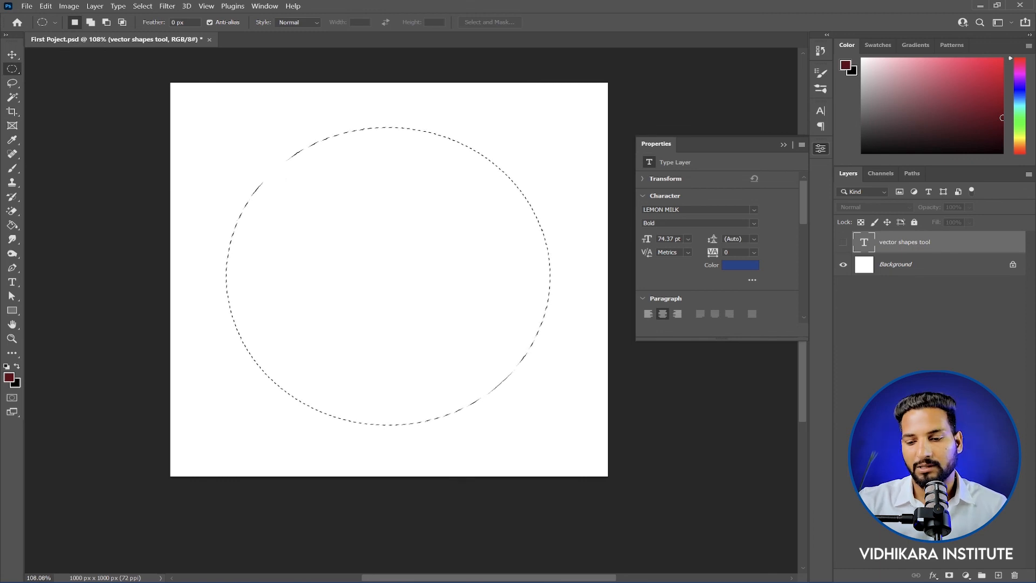
{"action": "left_click", "coordinate": [998, 575]}
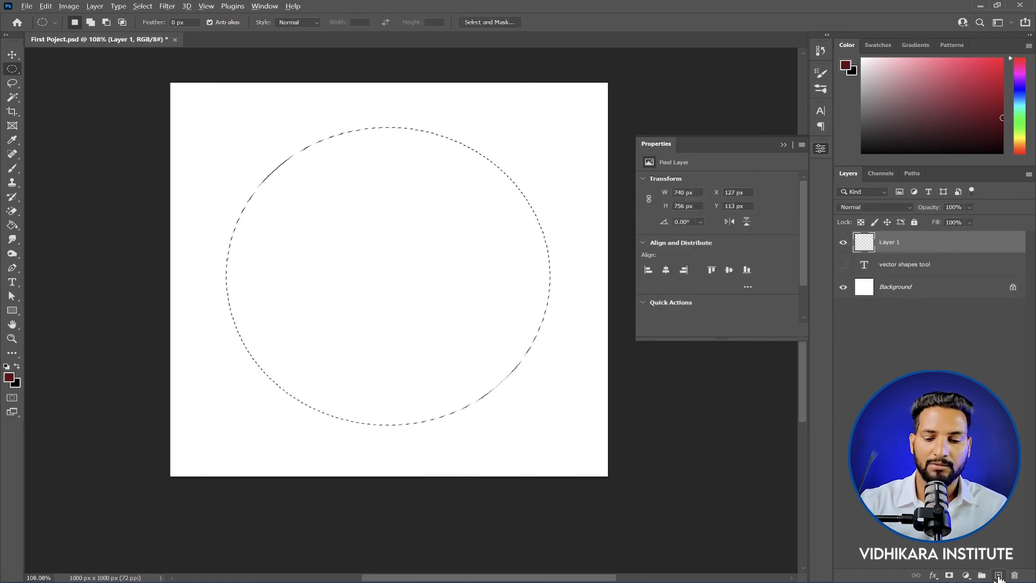
{"action": "key", "text": "alt+BackSpace"}
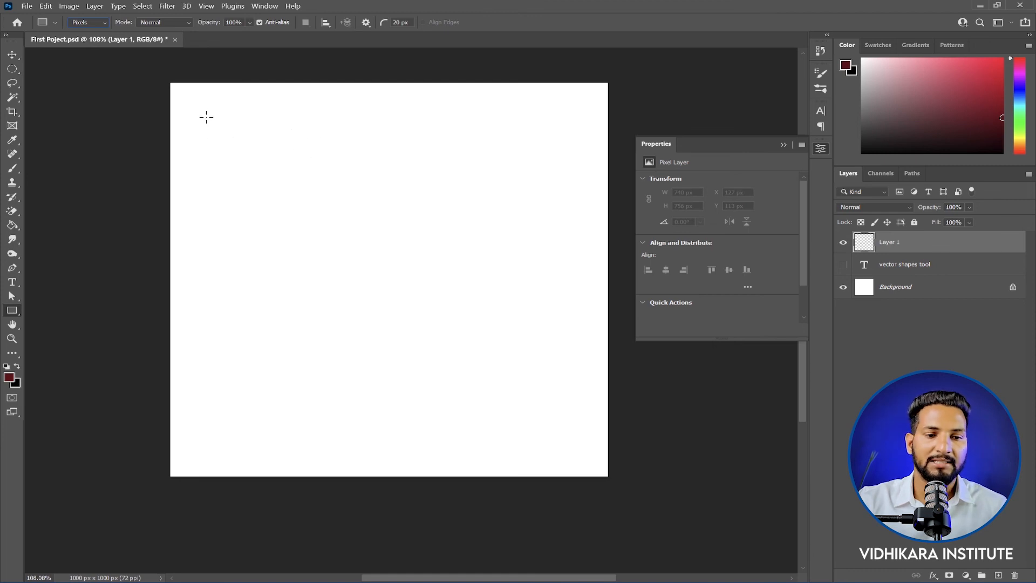
{"action": "left_click_drag", "start_coordinate": [206, 117], "coordinate": [563, 433]}
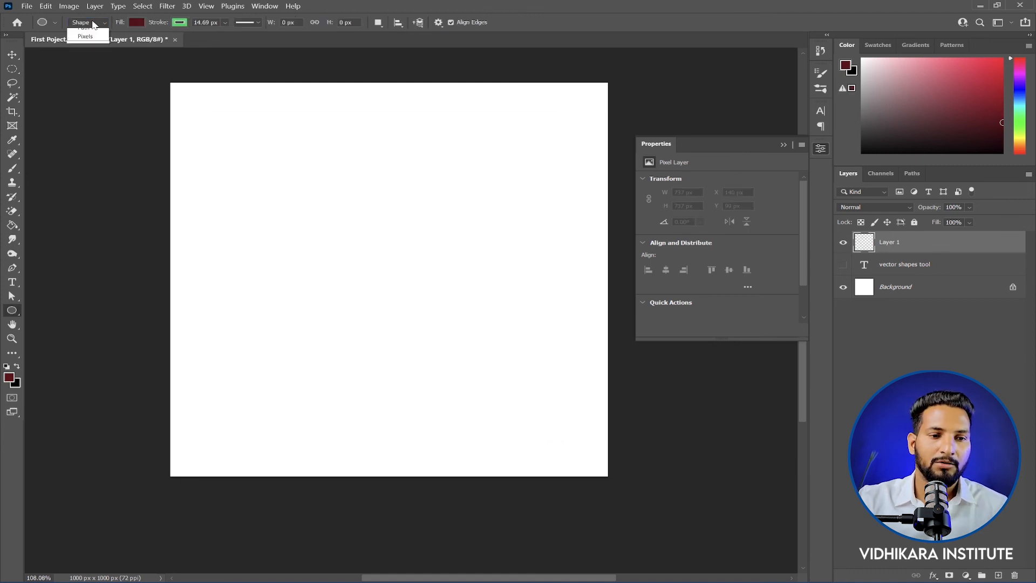
Step: Draw an ellipse about 728 px wide and 747 px high in Shape mode with the Ellipse tool
{"action": "left_click", "coordinate": [90, 22]}
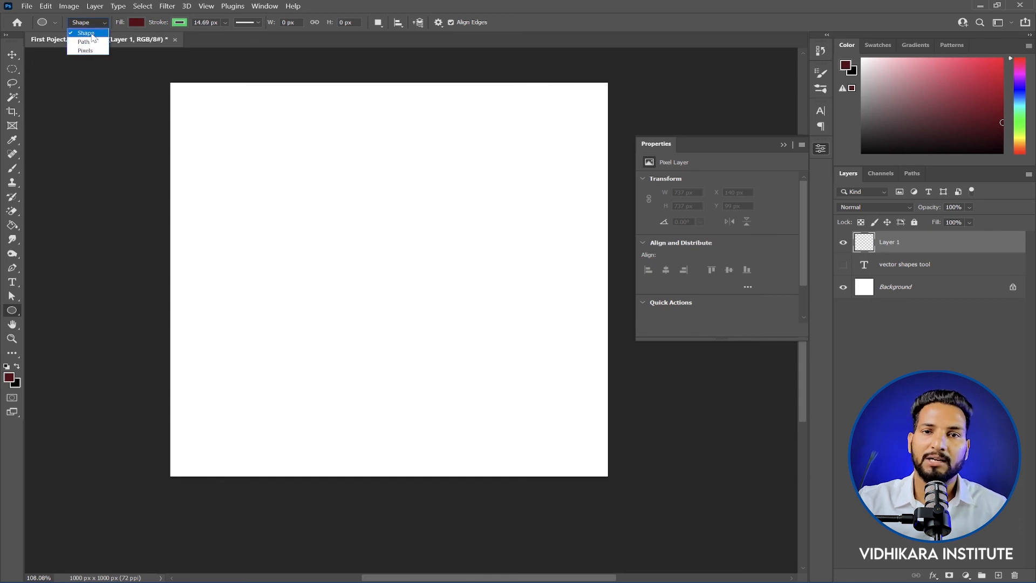
{"action": "left_click", "coordinate": [86, 32]}
{"action": "mouse_move", "coordinate": [233, 141]}
{"action": "left_mouse_down"}
{"action": "mouse_move", "coordinate": [390, 305]}
{"action": "mouse_move", "coordinate": [524, 419]}
{"action": "mouse_move", "coordinate": [548, 415]}
{"action": "mouse_move", "coordinate": [533, 415]}
{"action": "mouse_move", "coordinate": [543, 429]}
{"action": "left_mouse_up"}
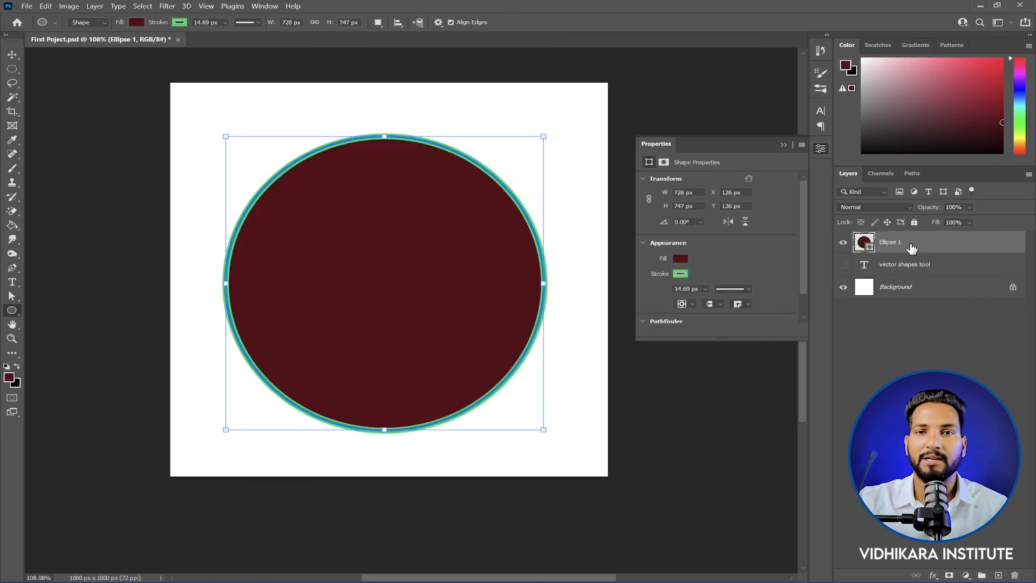
Step: Change the ellipse shape's fill colour to bright red and collapse the shape properties
{"action": "double_click", "coordinate": [871, 248]}
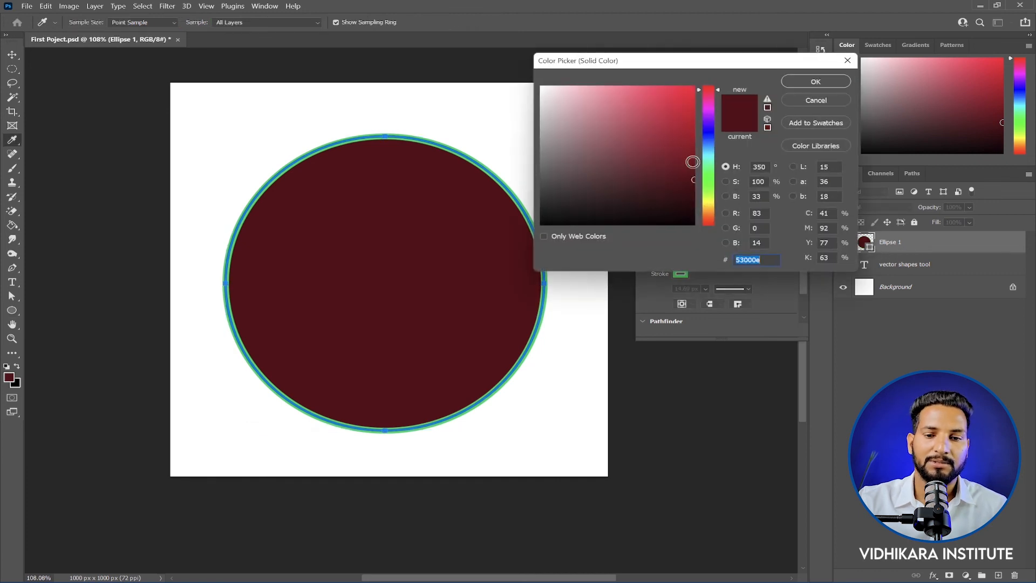
{"action": "left_click", "coordinate": [690, 95]}
{"action": "left_click", "coordinate": [817, 82]}
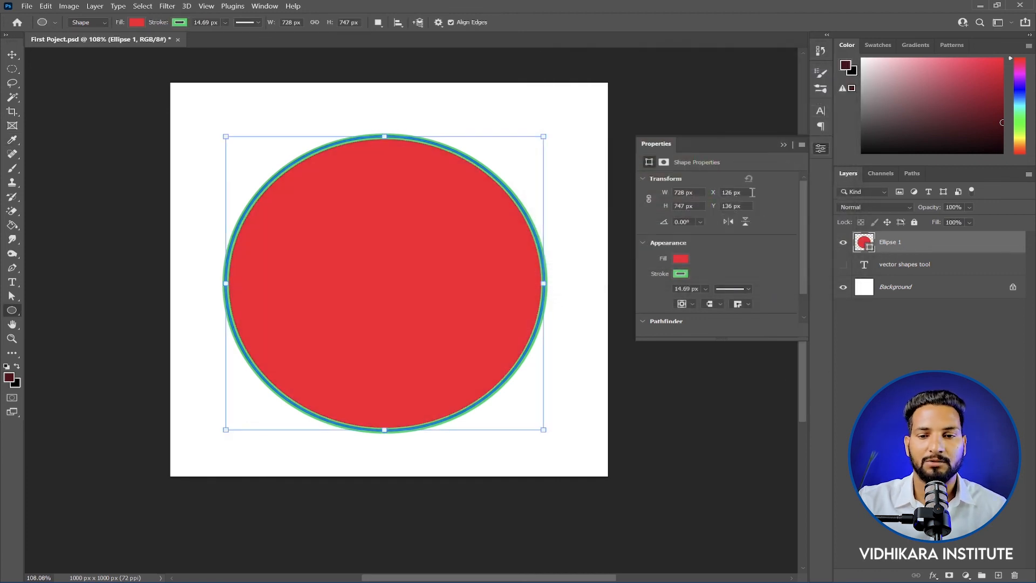
{"action": "left_click", "coordinate": [783, 145]}
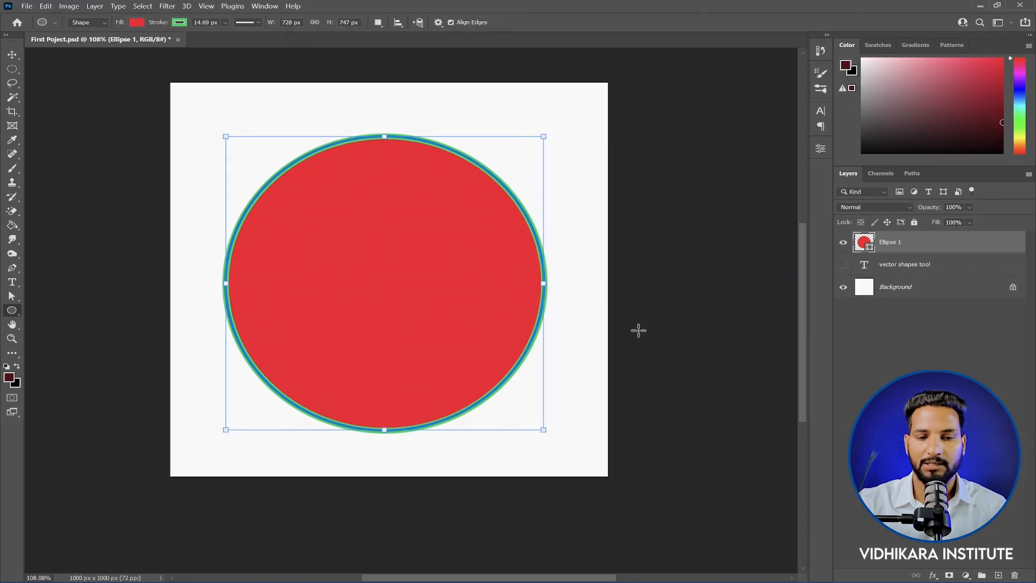